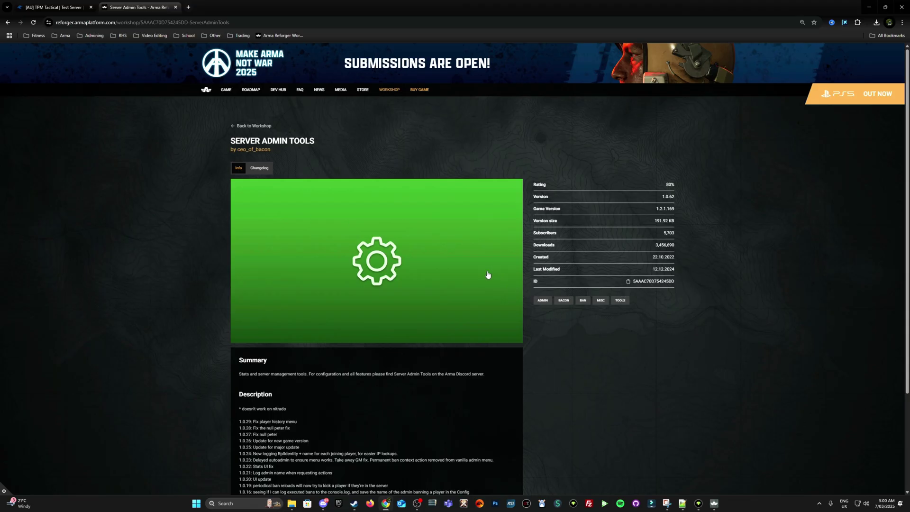
# Copy the Server Admin Tools mod ID and highlight its workshop version, 1.0.62
pyautogui.click(628, 282)
pyautogui.moveTo(662, 196); pyautogui.dragTo(674, 196)
pyautogui.moveTo(230, 141); pyautogui.dragTo(316, 139)
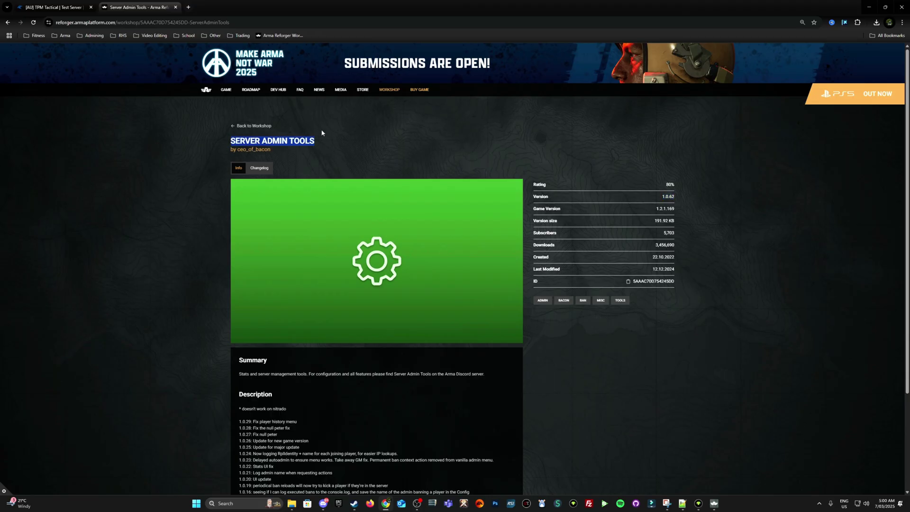
pyautogui.click(320, 134)
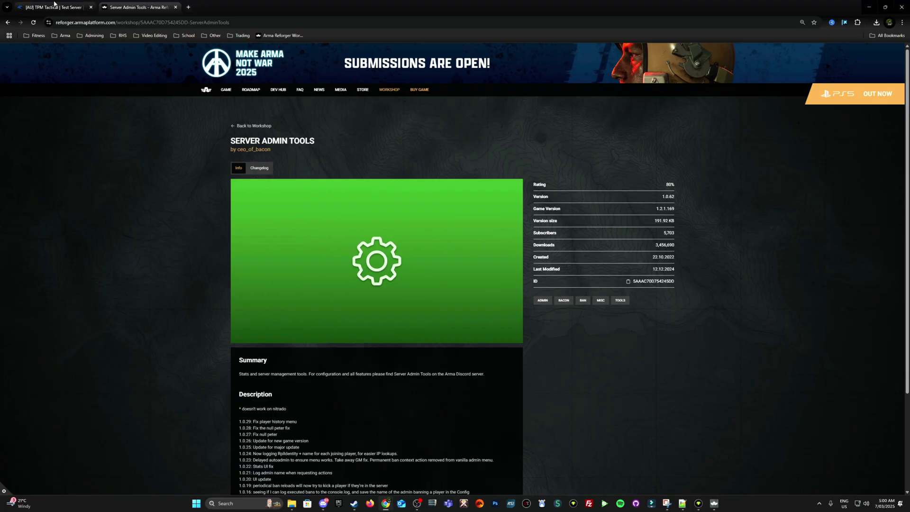
# Bring Discord forward and browse the Server Admin Tools Mod thread
pyautogui.moveTo(323, 504)
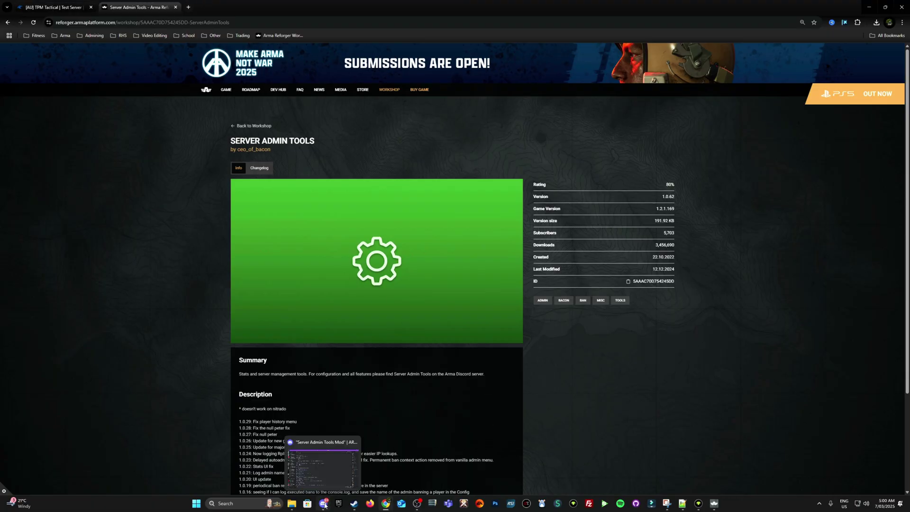
pyautogui.click(323, 462)
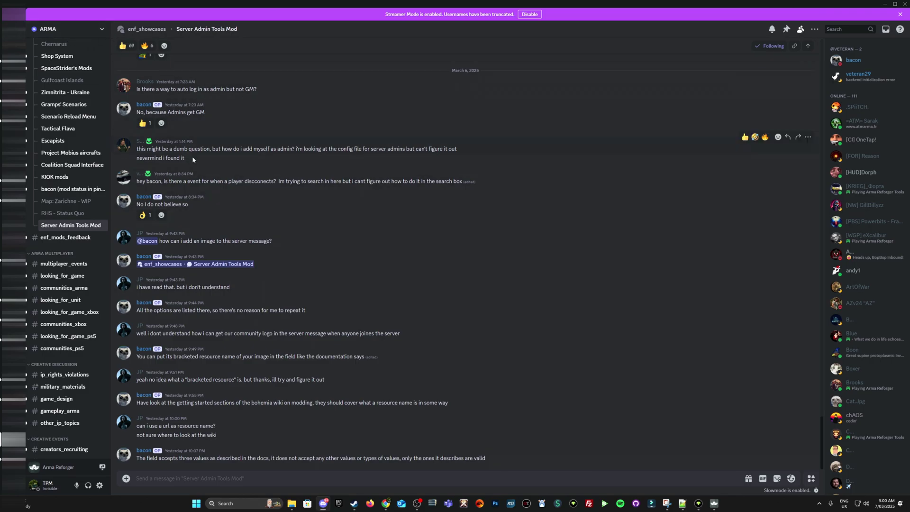
pyautogui.scroll(8, 71, 91)
pyautogui.scroll(7, 71, 91)
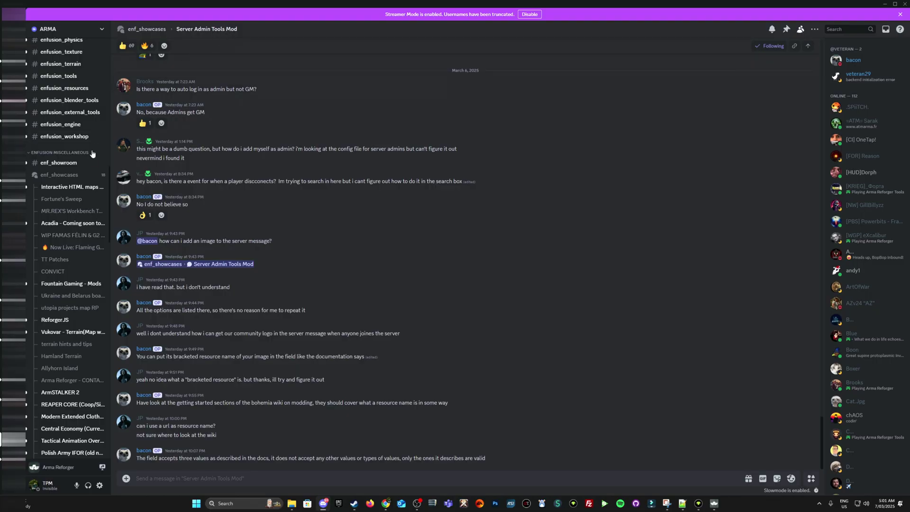
pyautogui.moveTo(69, 178)
pyautogui.scroll(-10, 71, 237)
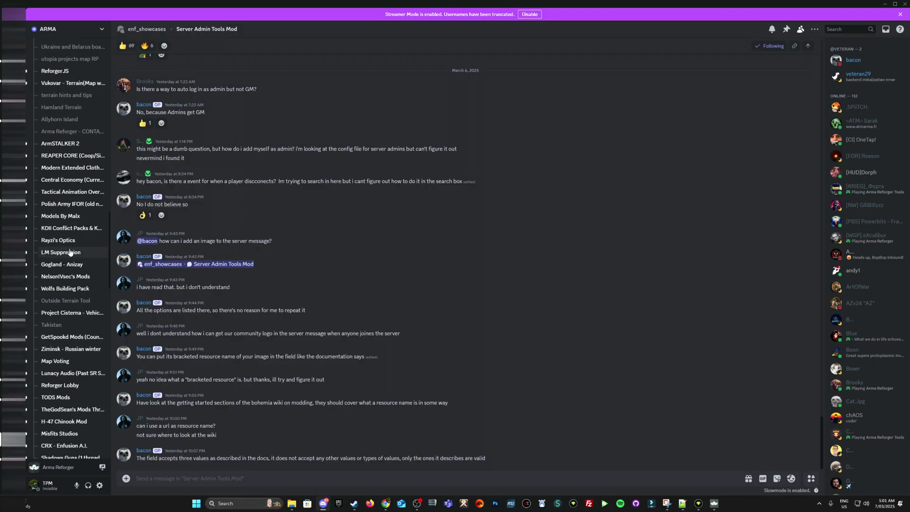
pyautogui.scroll(1, 380, 204)
pyautogui.scroll(-1, 380, 205)
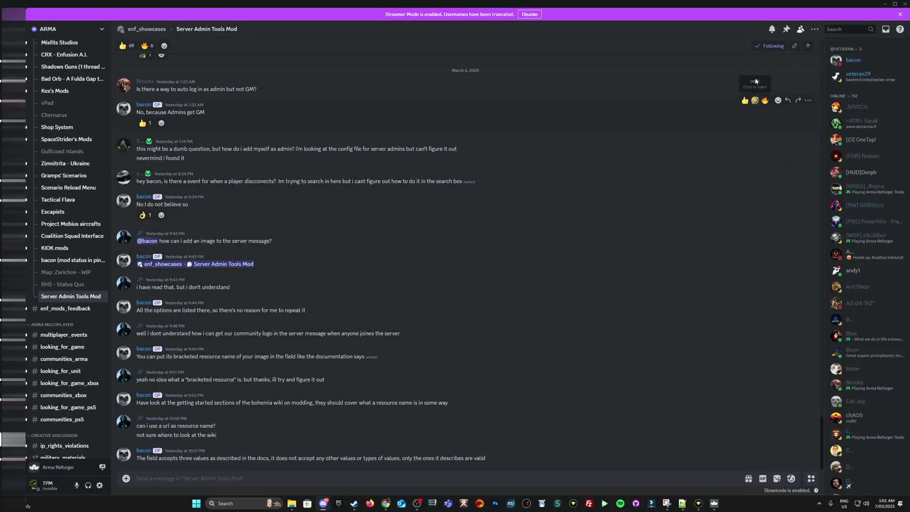
# Jump to the pinned setup post and read its JSON config reference for admins, bans and chat messages
pyautogui.click(787, 29)
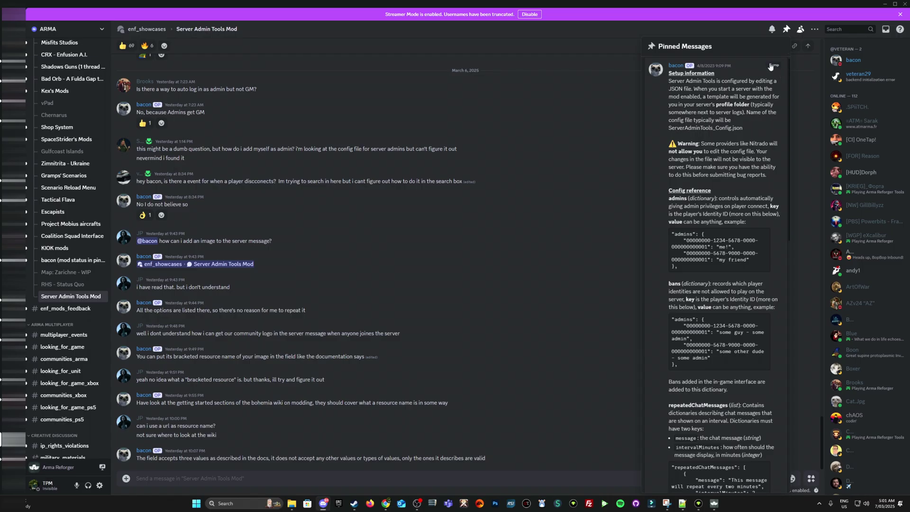
pyautogui.click(770, 68)
pyautogui.scroll(15, 463, 178)
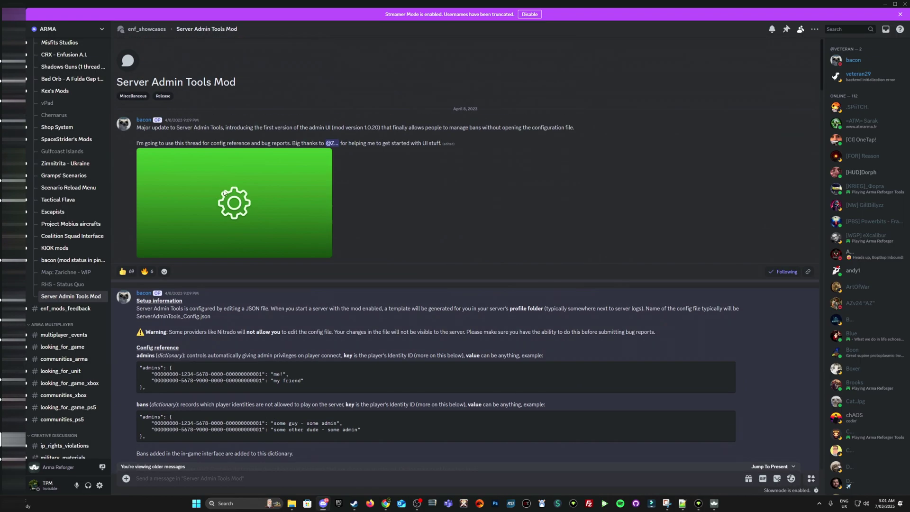
pyautogui.scroll(-3, 227, 199)
pyautogui.scroll(-1, 227, 199)
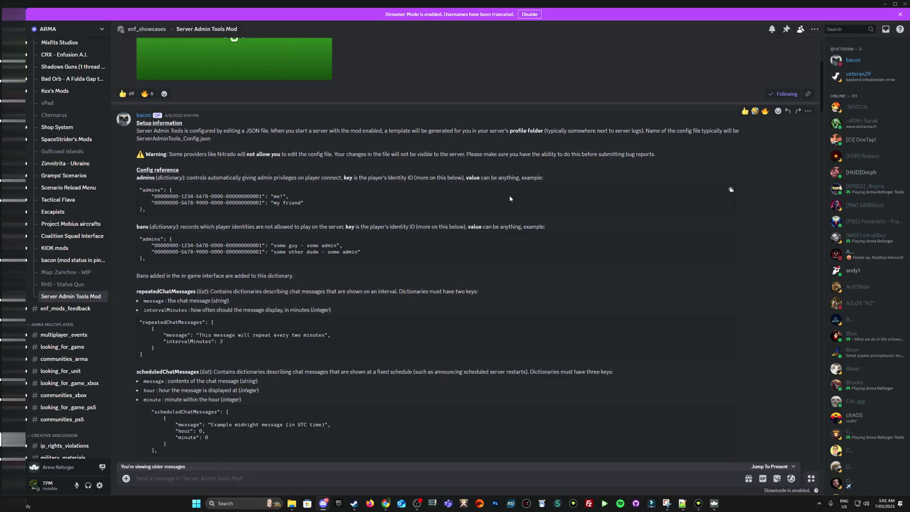
pyautogui.scroll(-15, 335, 185)
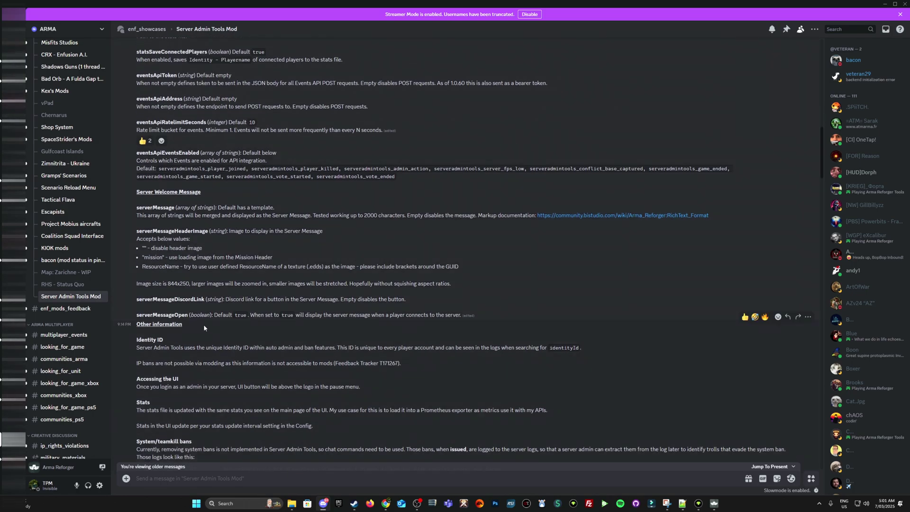
pyautogui.scroll(5, 204, 328)
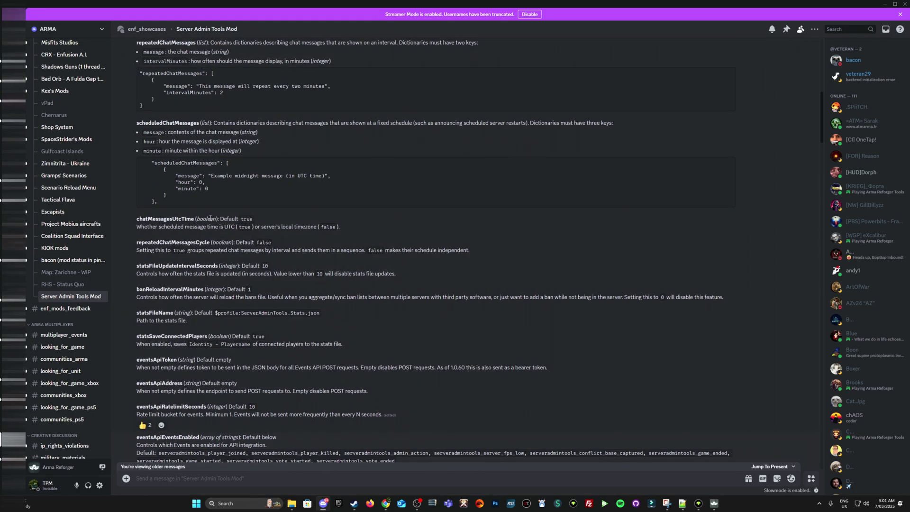
pyautogui.scroll(4, 210, 219)
pyautogui.scroll(-2, 211, 218)
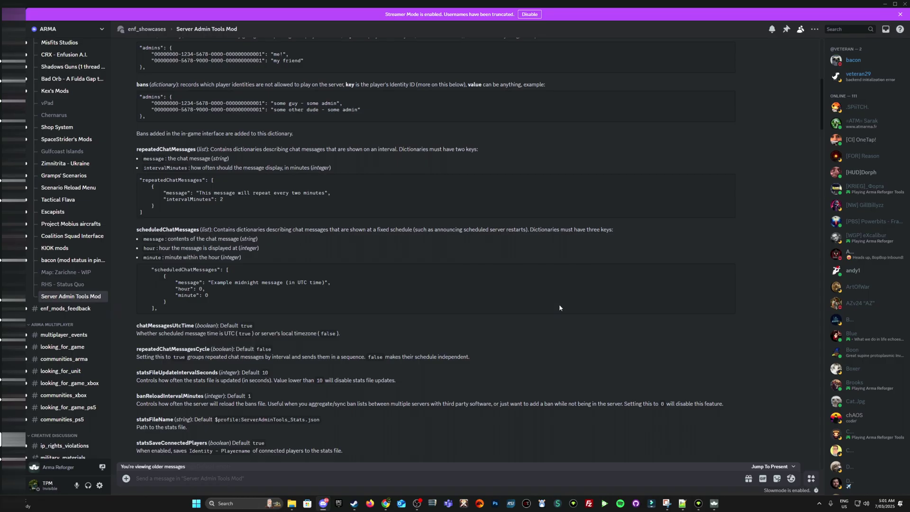
# Go to the test server's file manager in the Aussie Server Hosts panel
pyautogui.click(385, 503)
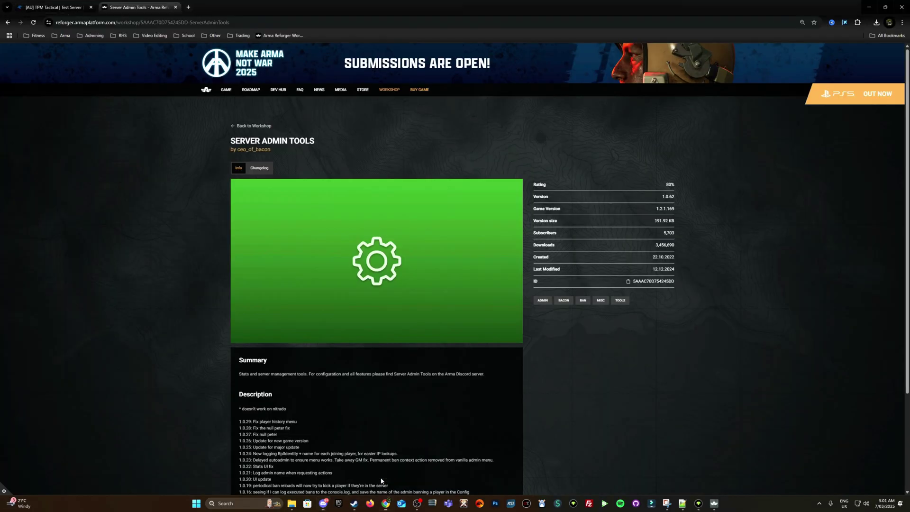
pyautogui.click(72, 11)
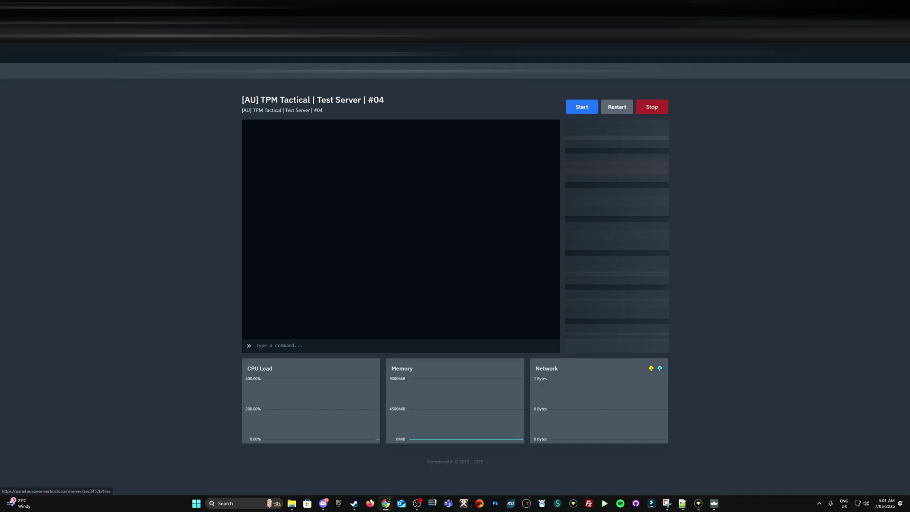
pyautogui.click(379, 70)
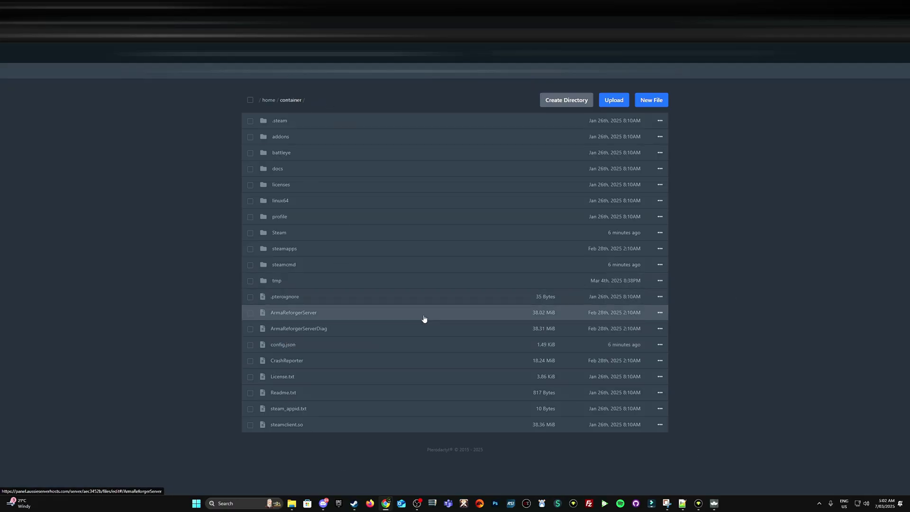
# In config.json, replace the Server Admin Tools mod's version with 1.0.62
pyautogui.click(309, 347)
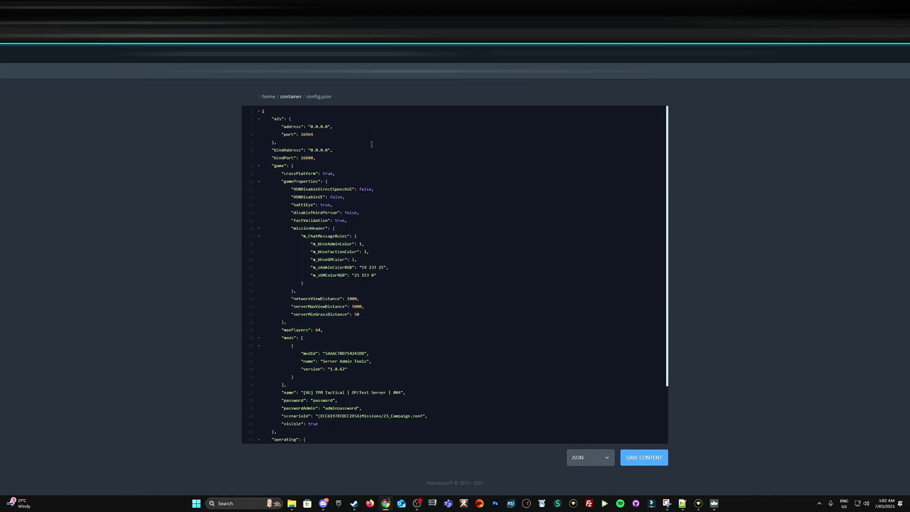
pyautogui.scroll(-3, 386, 157)
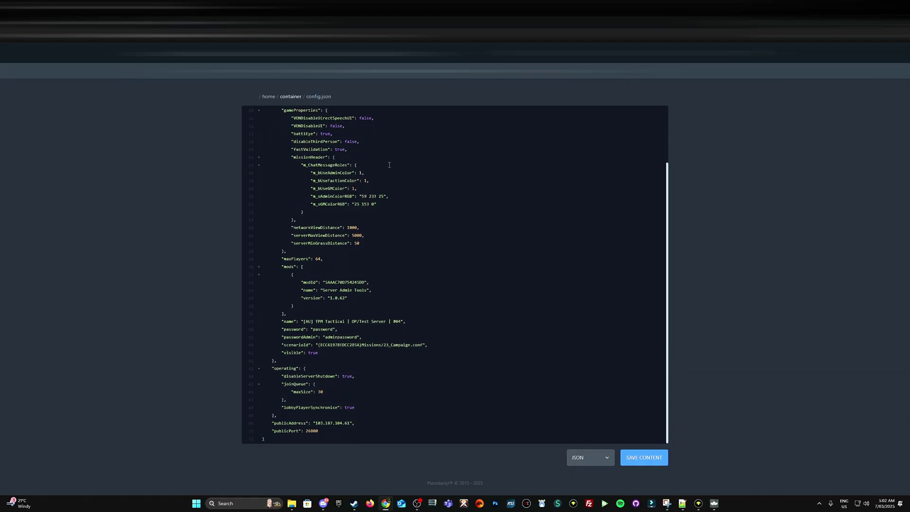
pyautogui.scroll(3, 388, 165)
pyautogui.scroll(-3, 388, 169)
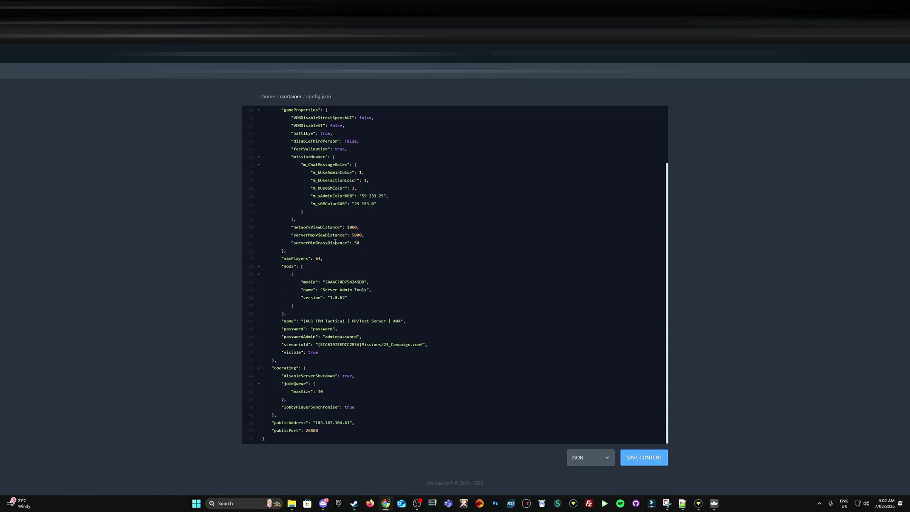
pyautogui.scroll(3, 371, 310)
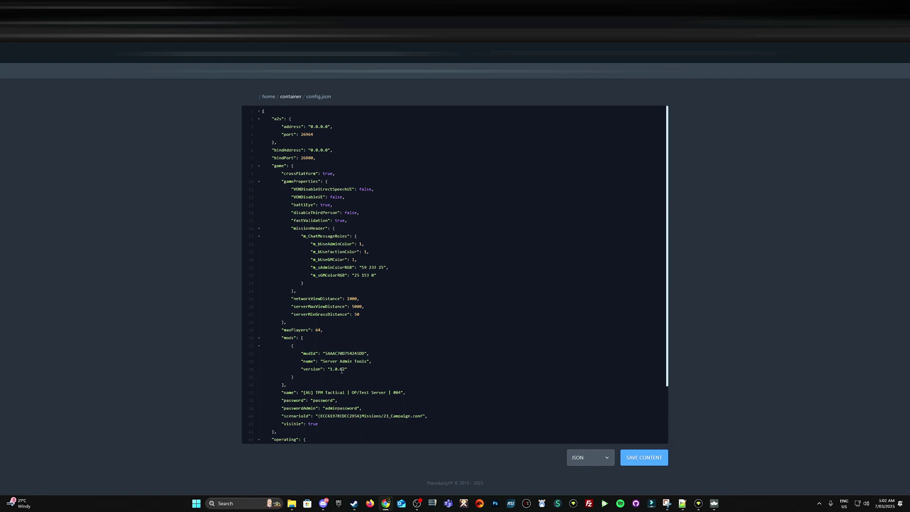
pyautogui.moveTo(344, 369); pyautogui.dragTo(327, 369)
pyautogui.press('BackSpace')
pyautogui.hotkey('ctrl', 'v')
# Save config.json, check the server console, and return to the file list
pyautogui.click(634, 460)
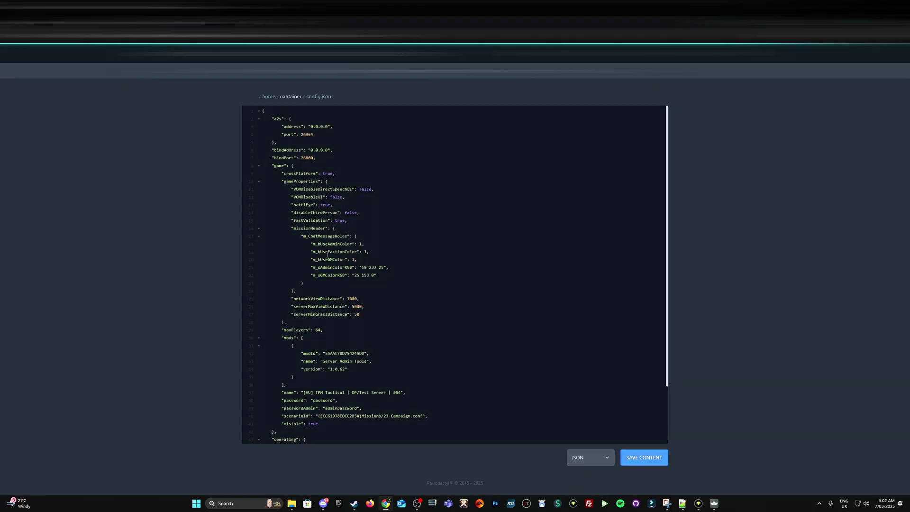
pyautogui.click(264, 80)
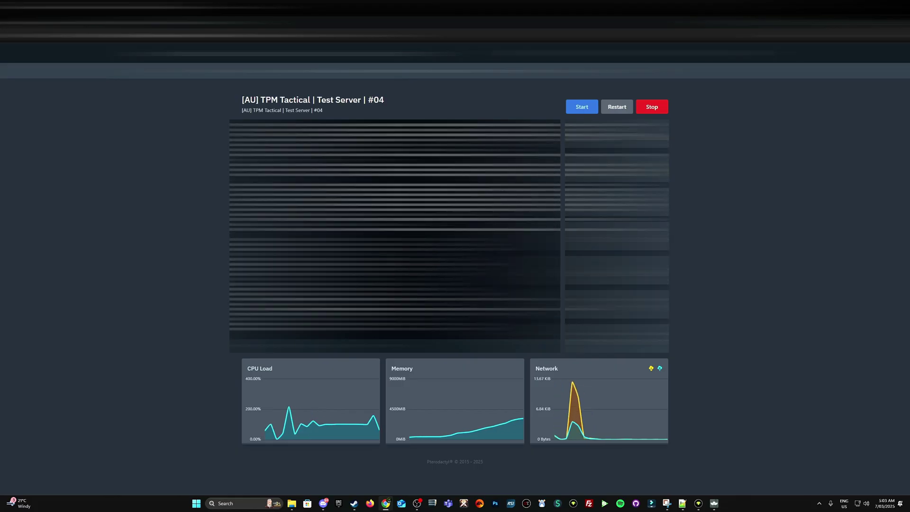
pyautogui.click(287, 71)
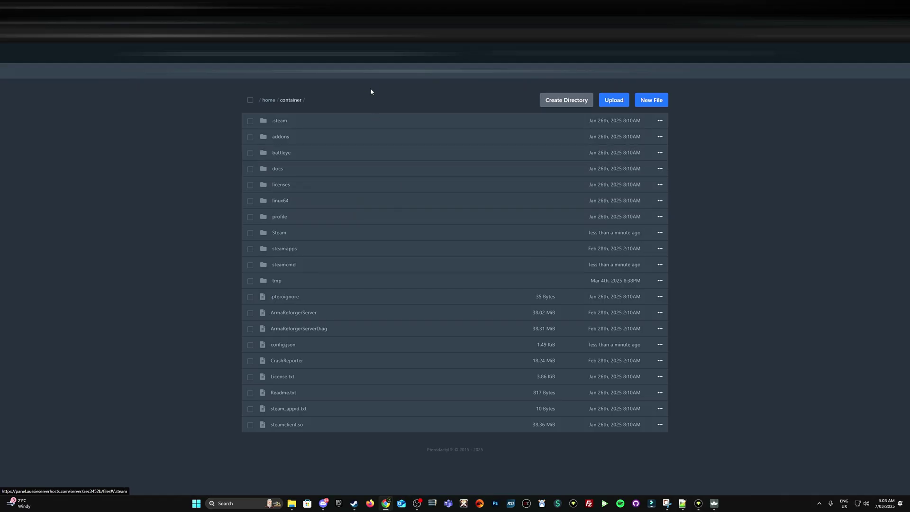
# Select all JSON in profile/profile/ServerAdminTools_Config.json, then switch to the Notepad++ document
pyautogui.click(293, 218)
pyautogui.click(295, 153)
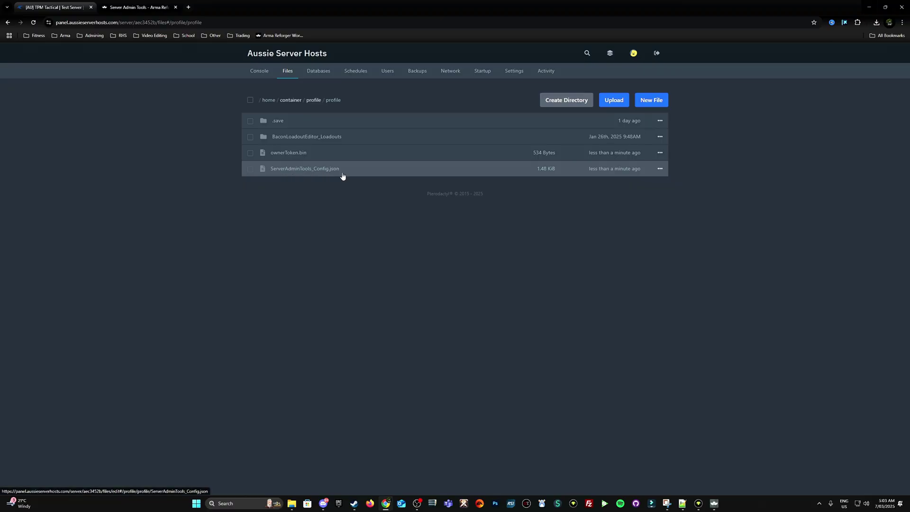
pyautogui.click(294, 170)
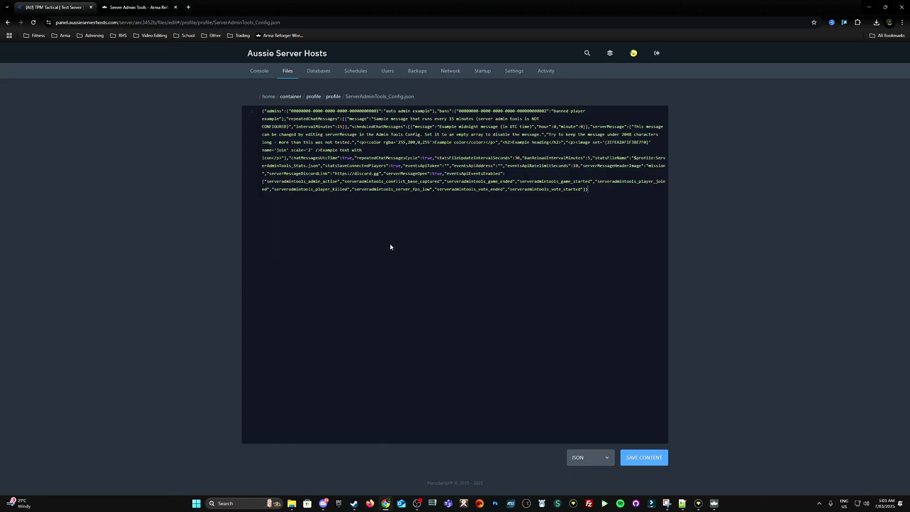
pyautogui.hotkey('ctrl', 'a')
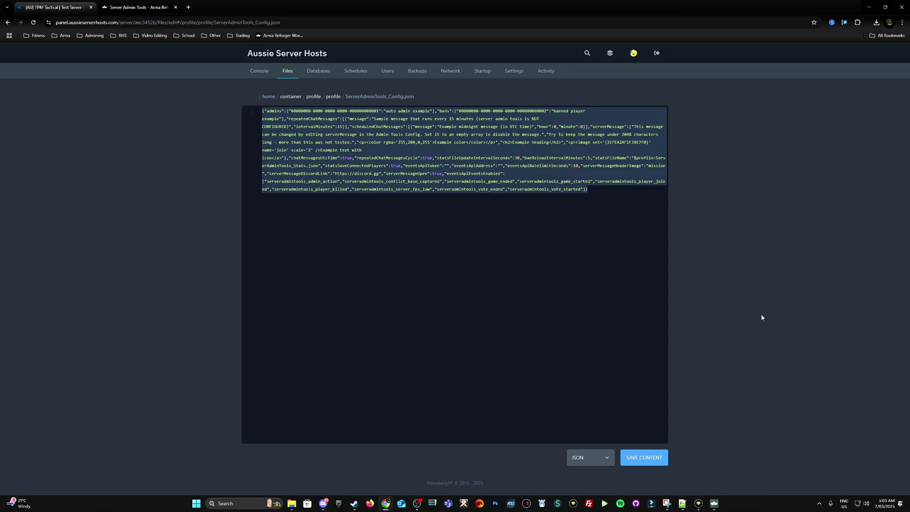
pyautogui.moveTo(682, 503)
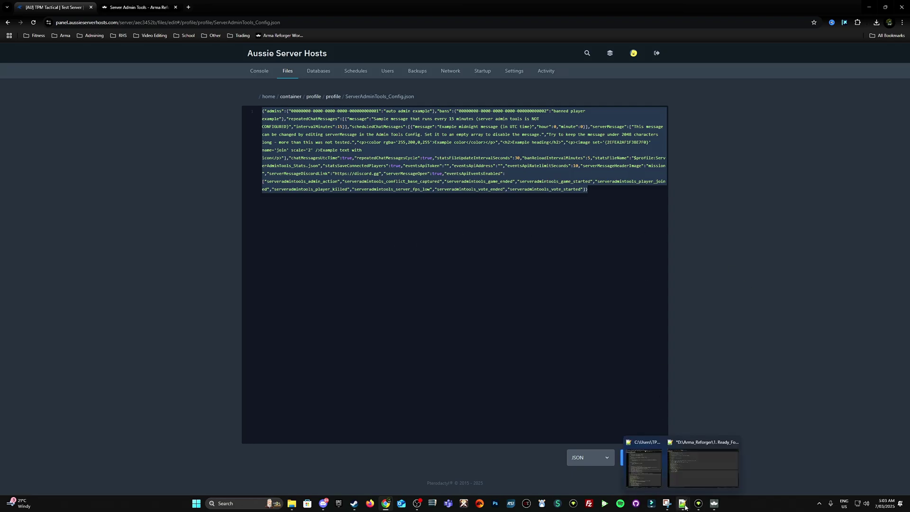
pyautogui.click(699, 477)
# Compress the Admin Tools JSON to one line, then reformat it with JSON Viewer into 51 indented lines
pyautogui.click(356, 335)
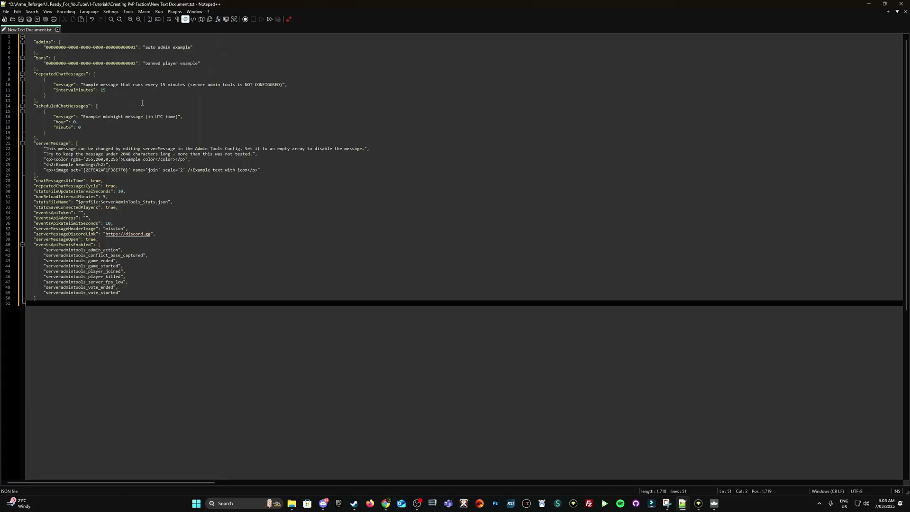
pyautogui.click(146, 235)
pyautogui.click(224, 292)
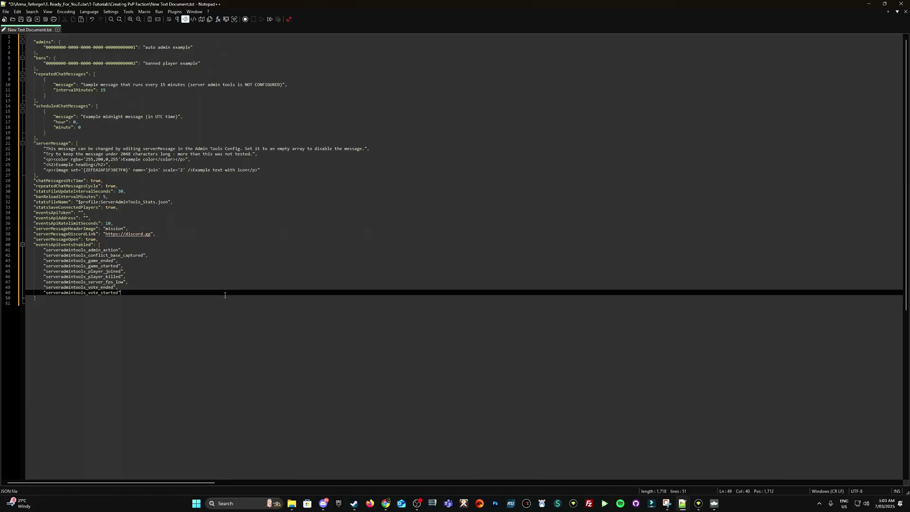
pyautogui.hotkey('ctrl', 'a')
pyautogui.hotkey('ctrl', 'alt', 'shift', 'c')
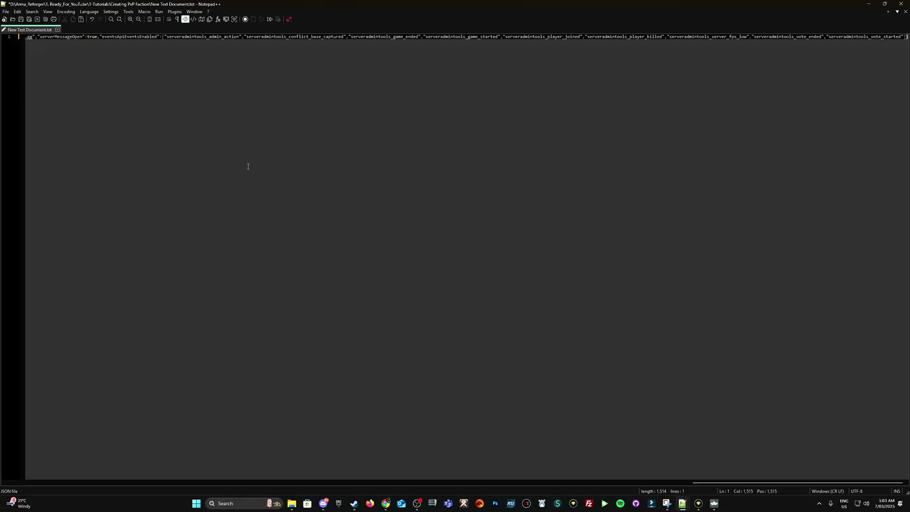
pyautogui.click(174, 12)
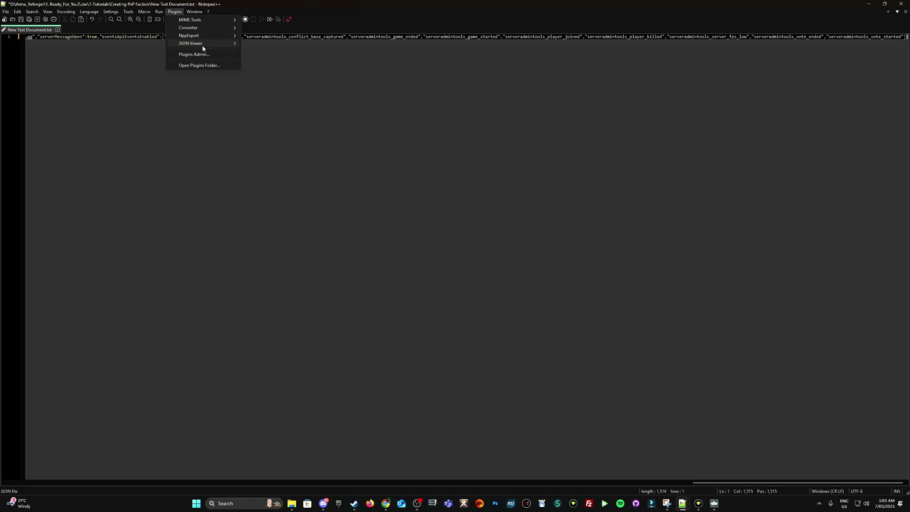
pyautogui.moveTo(202, 47)
pyautogui.click(265, 51)
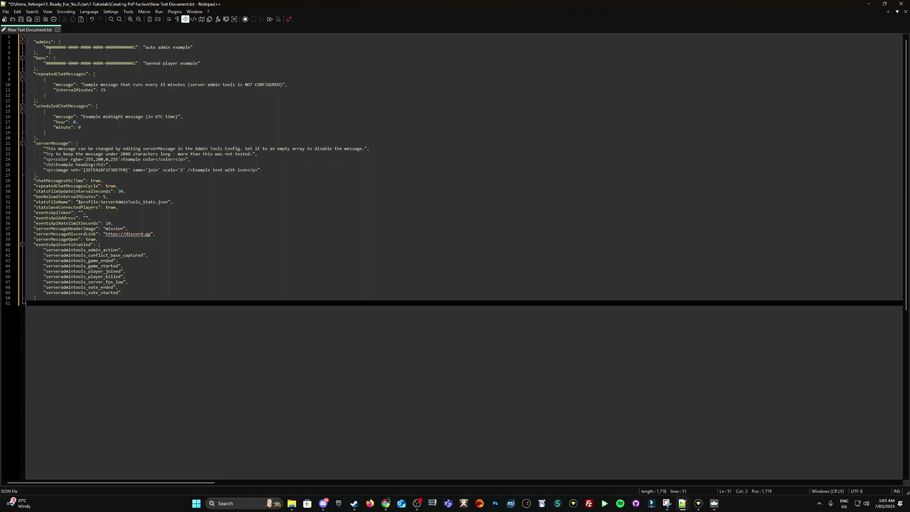
pyautogui.moveTo(46, 48); pyautogui.dragTo(136, 47)
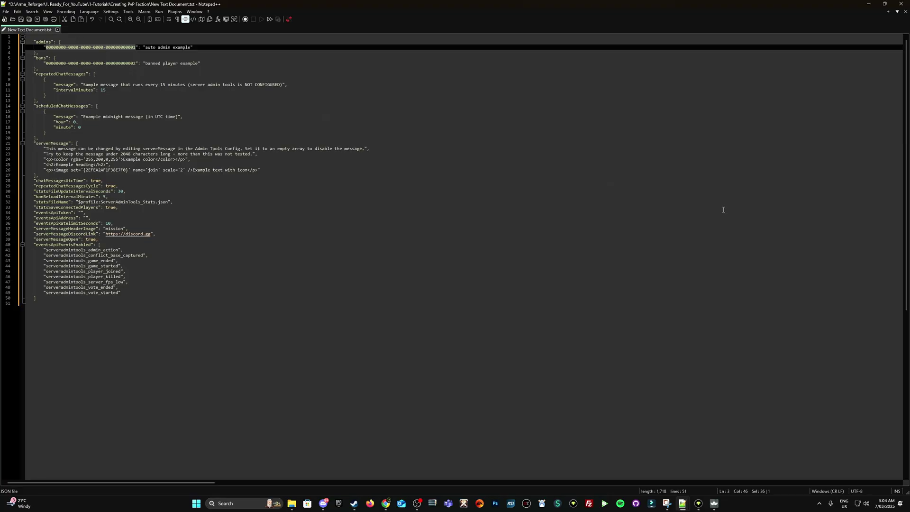
pyautogui.click(714, 503)
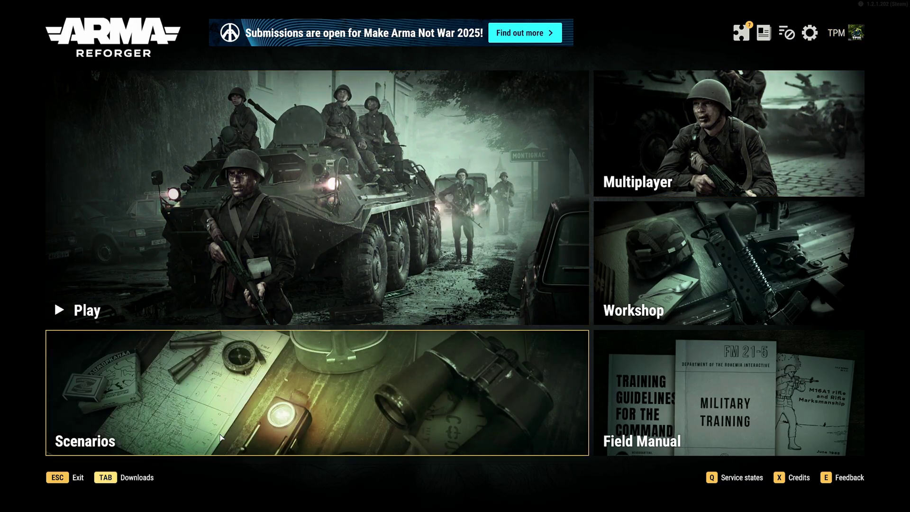
pyautogui.hotkey('alt', 'Tab')
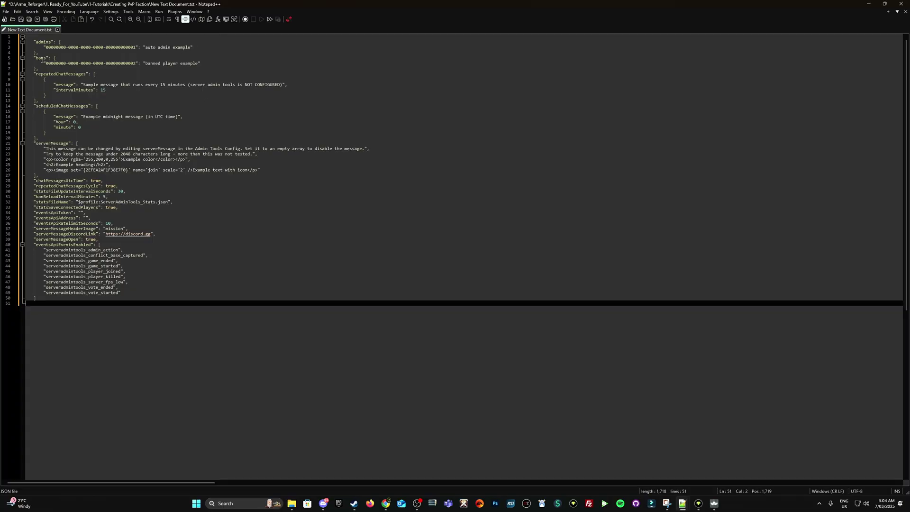
pyautogui.moveTo(46, 63); pyautogui.dragTo(138, 63)
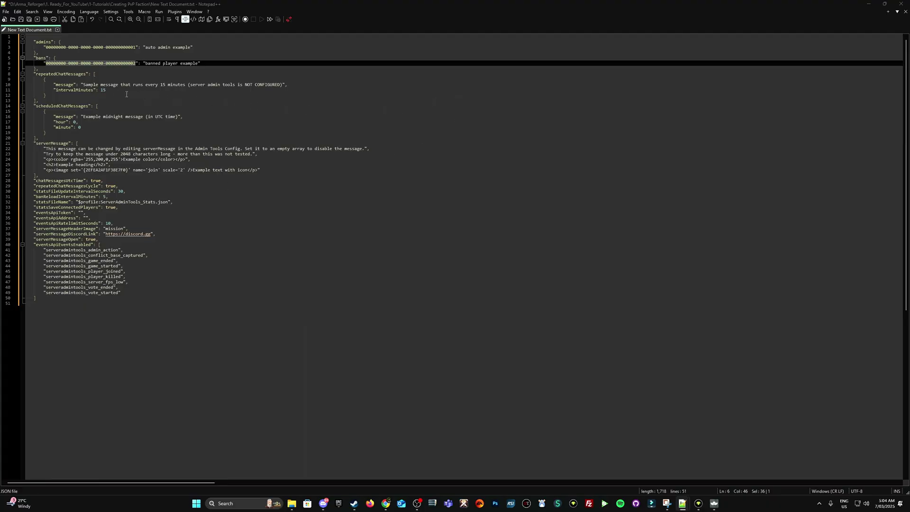
# Replace the sample repeatedChatMessages entry with the welcome and restart-times notice, intervalMinutes 60
pyautogui.moveTo(126, 90)
pyautogui.mouseDown()
pyautogui.moveTo(95, 150)
pyautogui.moveTo(48, 134)
pyautogui.moveTo(72, 106)
pyautogui.moveTo(30, 83)
pyautogui.mouseUp()
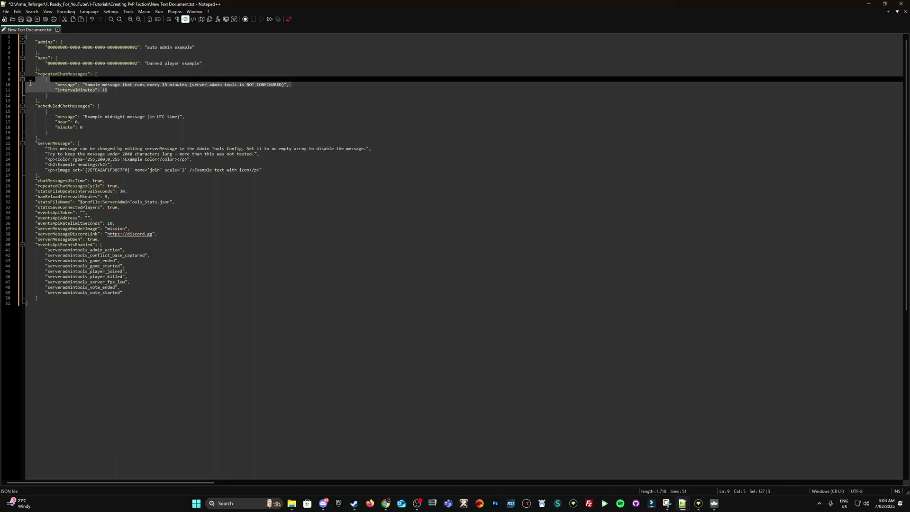
pyautogui.hotkey('ctrl', 'v')
pyautogui.press('Down')
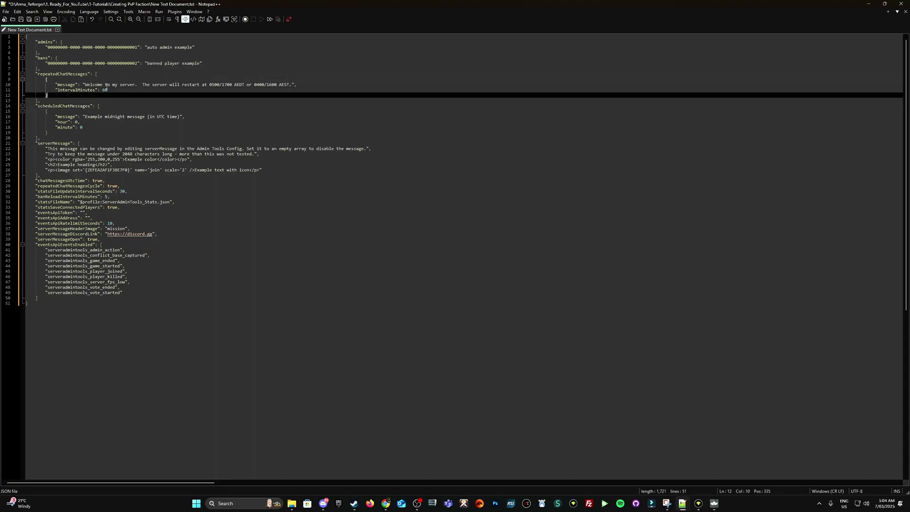
pyautogui.click(66, 84)
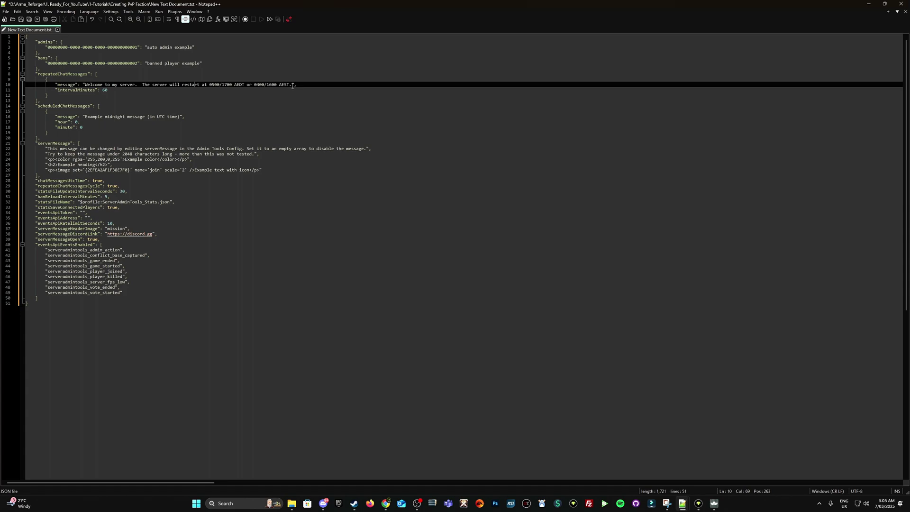
pyautogui.click(116, 90)
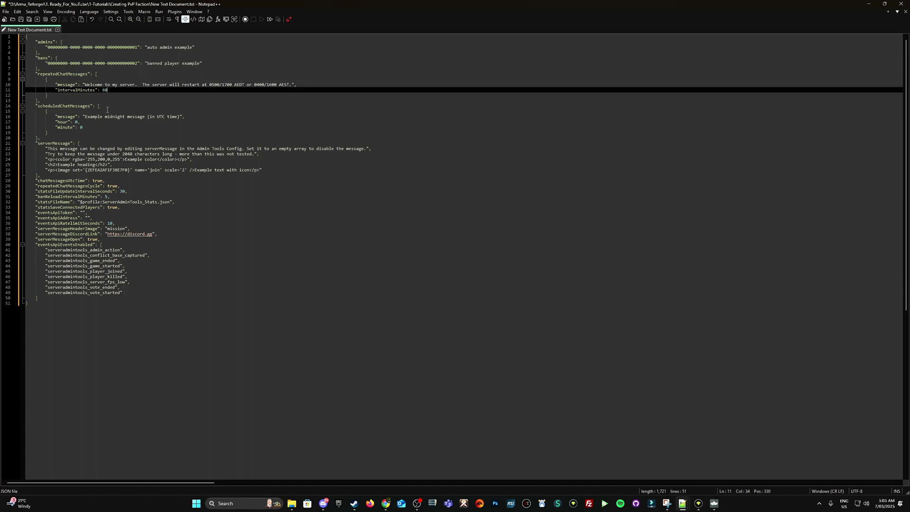
pyautogui.moveTo(83, 85); pyautogui.dragTo(293, 85)
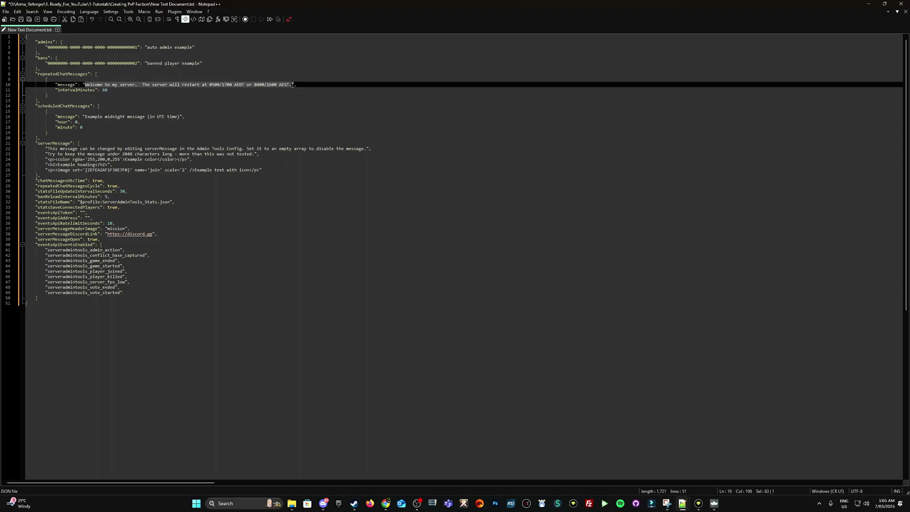
pyautogui.click(236, 103)
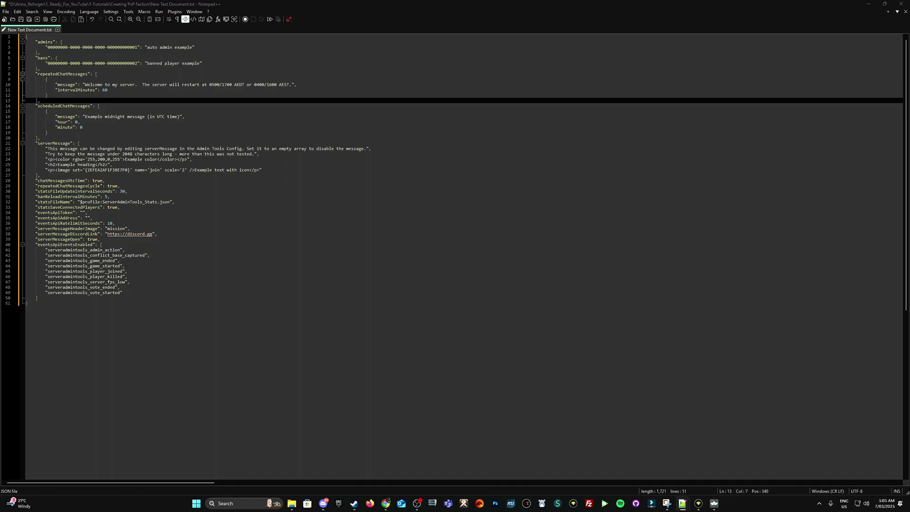
# Replace the sample scheduledChatMessages entry with 'SERVER RESTART IN 5 MINUTES' at hour 16, minute 55
pyautogui.click(53, 133)
pyautogui.hotkey('shift', 'Up')
pyautogui.hotkey('shift', 'Up')
pyautogui.hotkey('shift', 'Up')
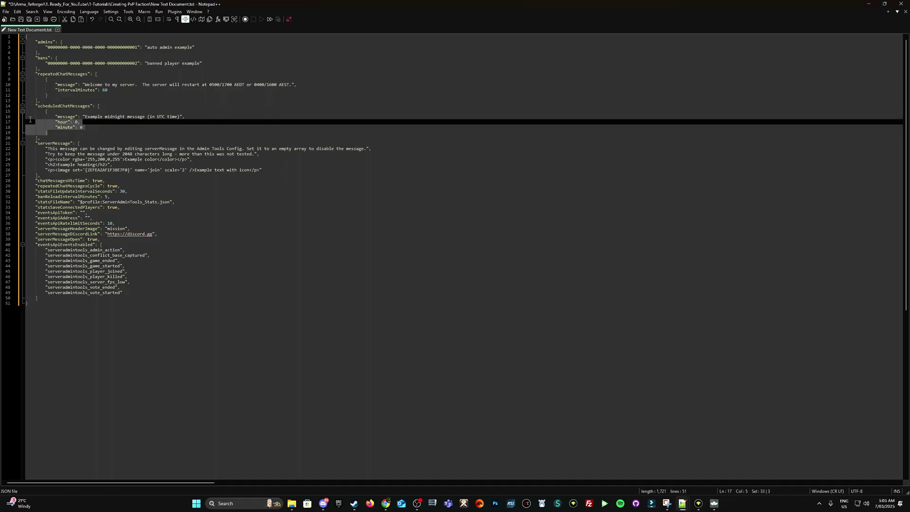
pyautogui.write('{ \t\t\t"message": "SERVER RESTART IN 5 MINUTES", \t\t\t"hour": 16, \t\t\t"minute": 55 \t\t}')
pyautogui.click(114, 117)
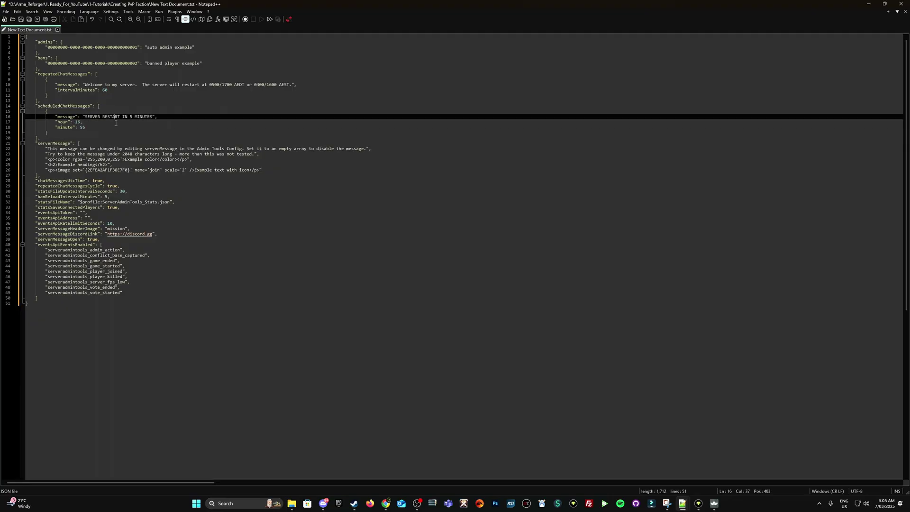
pyautogui.click(133, 117)
pyautogui.click(226, 86)
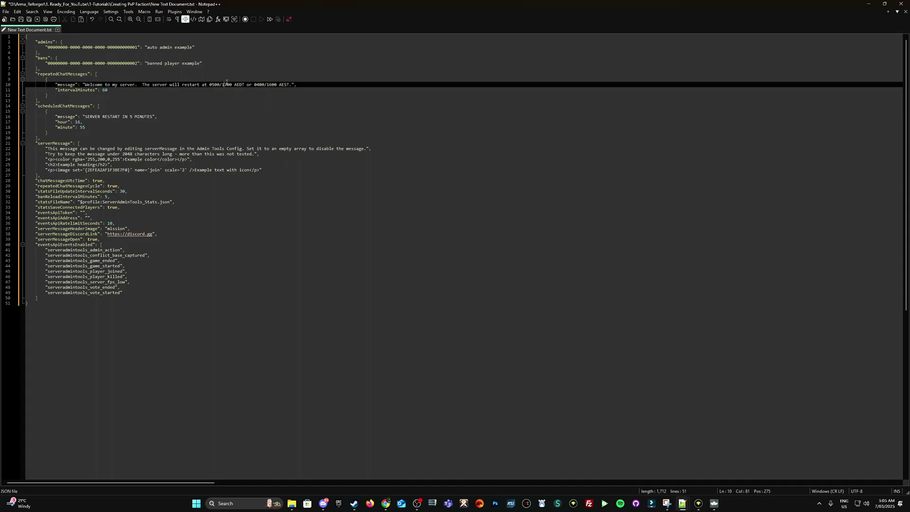
pyautogui.hotkey('shift', 'Right')
pyautogui.click(68, 122)
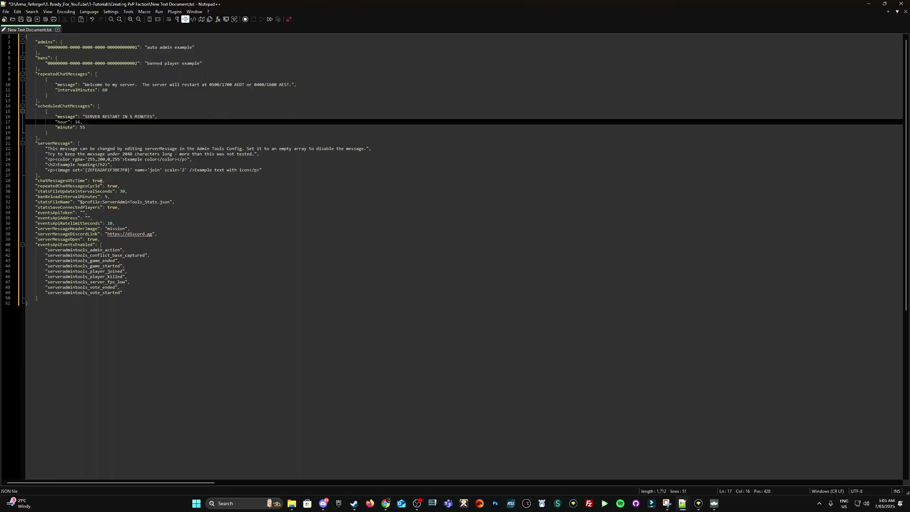
# Change chatMessagesUtcTime from true to false and save the config
pyautogui.doubleClick(100, 180)
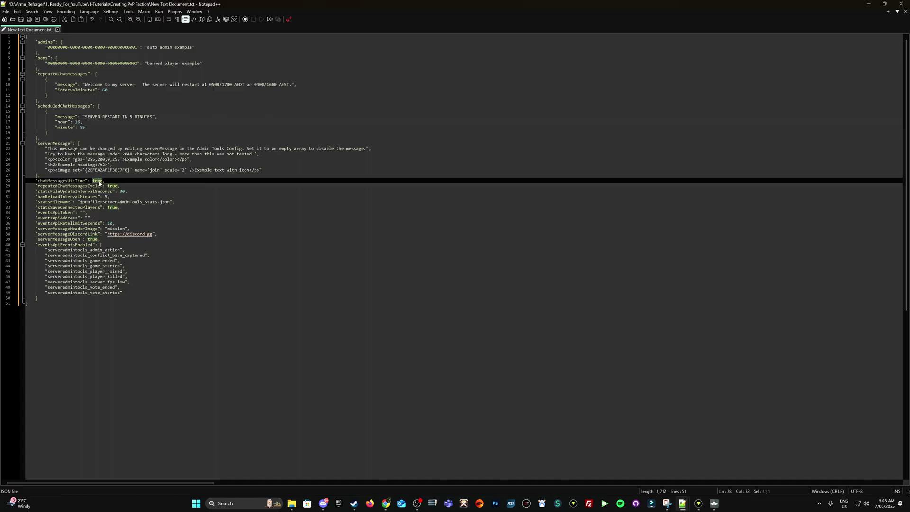
pyautogui.write('false')
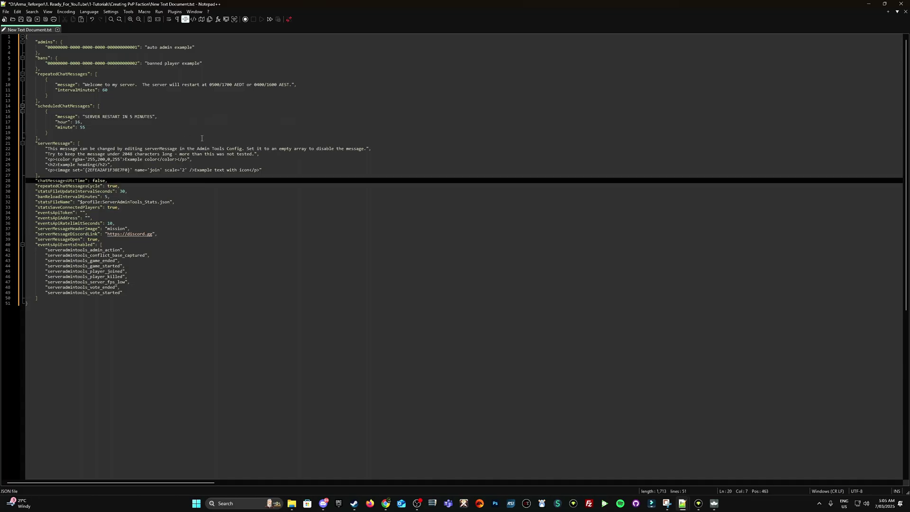
pyautogui.click(192, 136)
pyautogui.hotkey('ctrl', 's')
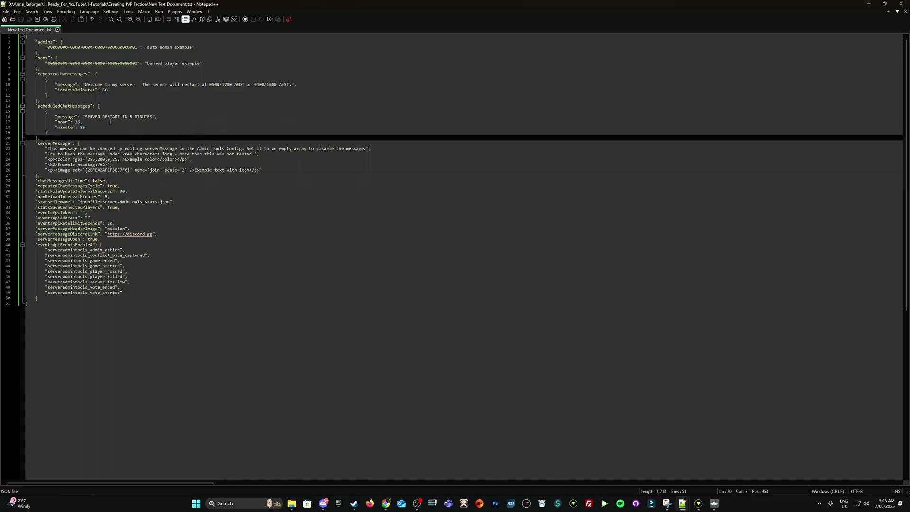
# Check that the 16:55 restart warning matches the 1700 restart time in the welcome message
pyautogui.click(110, 122)
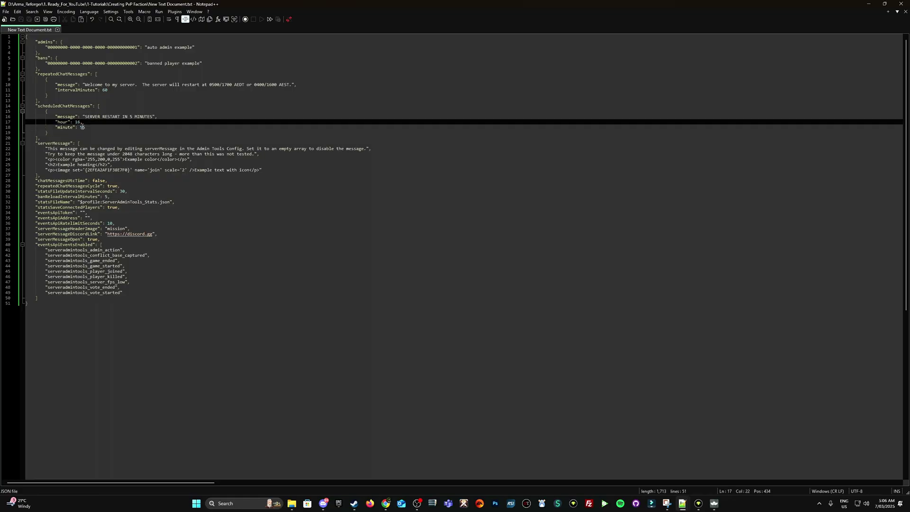
pyautogui.moveTo(83, 116); pyautogui.dragTo(154, 116)
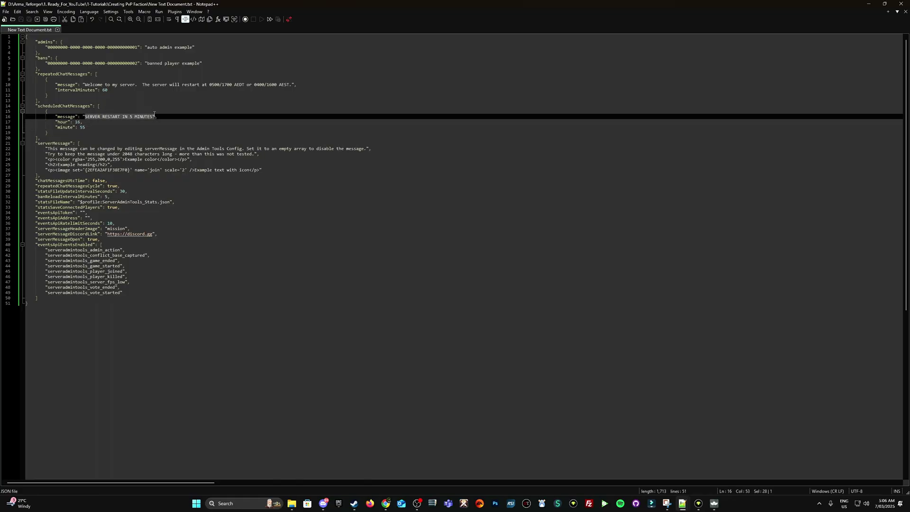
pyautogui.click(225, 85)
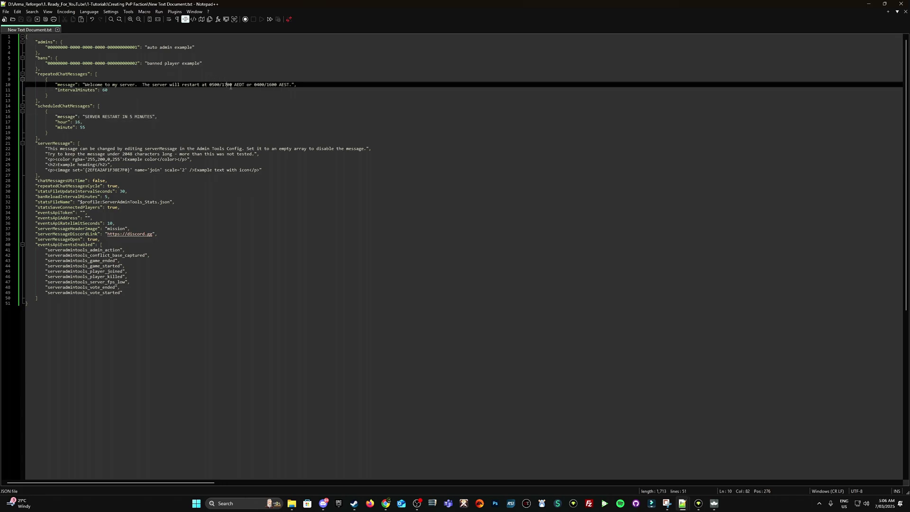
pyautogui.click(73, 127)
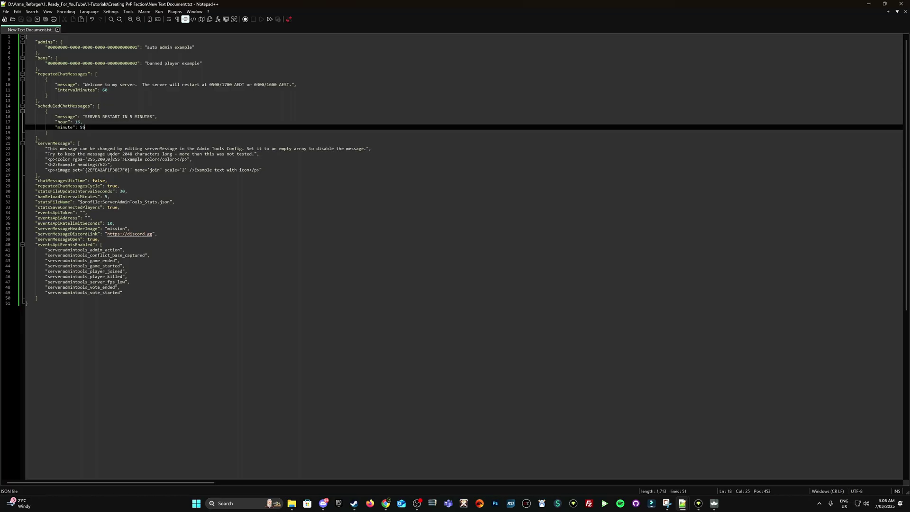
# Paste the welcome heading, restart times, server rules and Discord invitation over the sample serverMessage
pyautogui.write('"<h2>Welcome to a My Community Server</h2>", \t\t"<p>Be kind and respectful to each other and enjoy what Reforger has to offer, dont\' be a dick.</p>", \t\t"<p>The server will auto restart at 0500/1700 AEDT or 0400/1600 AEST.</p>", \t\t"<p>NO attacking or approaching (within 1000m) the enemy MOB</p>", \t\t"<p>NO Intentional Team Killing</p>", \t\t"<p>NO soloing BTRs, BMPs, Strykers or Cobra attack helicopters unless you are returning to spawn to collect crew</p>", \t\t"<p>NO Harrassing players and/or admins</p>", \t\t"<p>NO Spamming global chat or voice comms</p>", \t\t"<p>NO Wearing enemy uniforms</p>", \t\t"<p>NO Helicopter ramming other helicopters</p>", \t\t"<p>NO Capping bases with helicopters</p>", \t\t"<p>NO Advertising other communities without admin permission</p>", \t\t"<p>NO Abusing the vote kick feature (seek admin in first instance) or exploits</p>", \t\t"<p></p>", \t\t"<p><image set=\'{2EFEA2AF1F38E7F0}\' name=\'join\' scale=\'2\' />This server is WIP, please join our Discord Server (button below) for the expanded server rules, report bugs/issues, for the latest information, to contact an Admin or just to chat about all things Arma.</p>"')
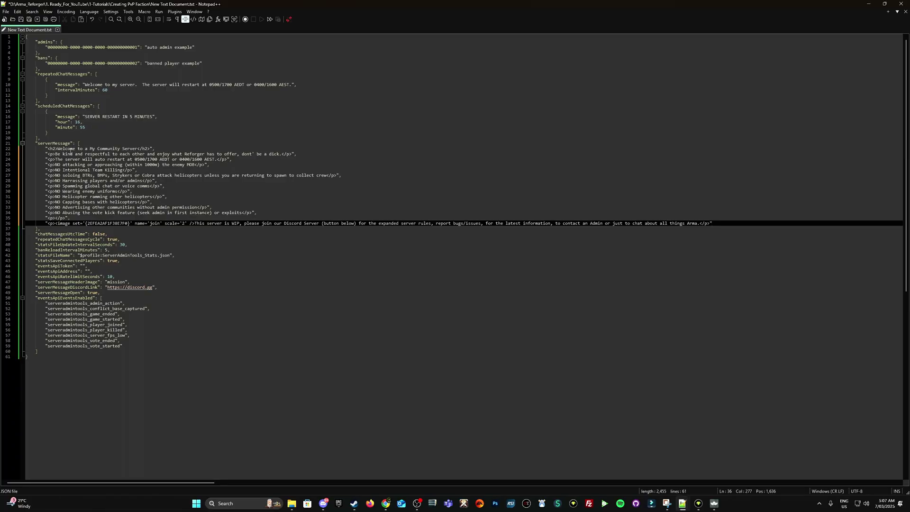
pyautogui.click(71, 153)
pyautogui.click(52, 149)
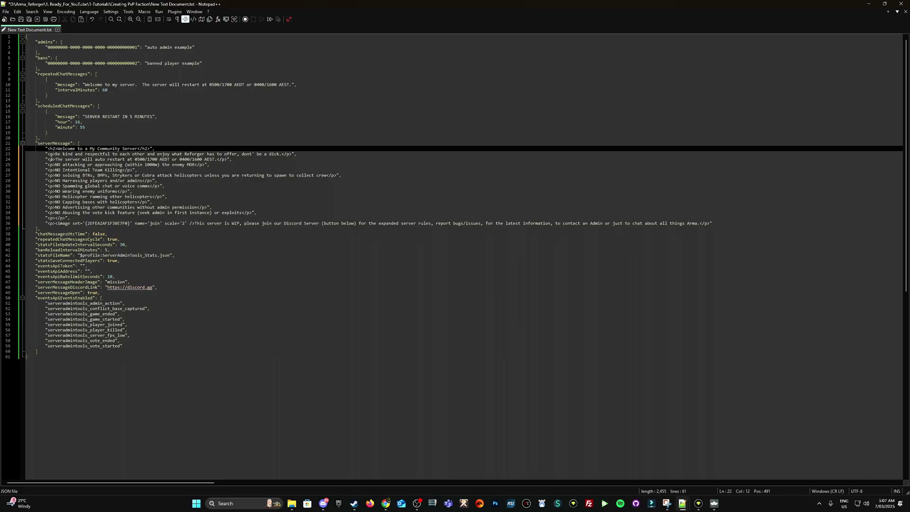
pyautogui.click(53, 156)
pyautogui.click(245, 155)
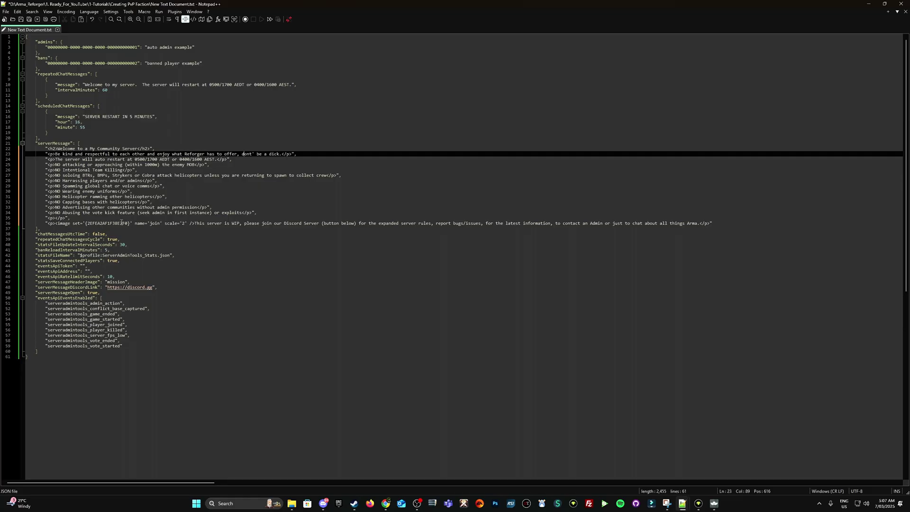
pyautogui.click(117, 239)
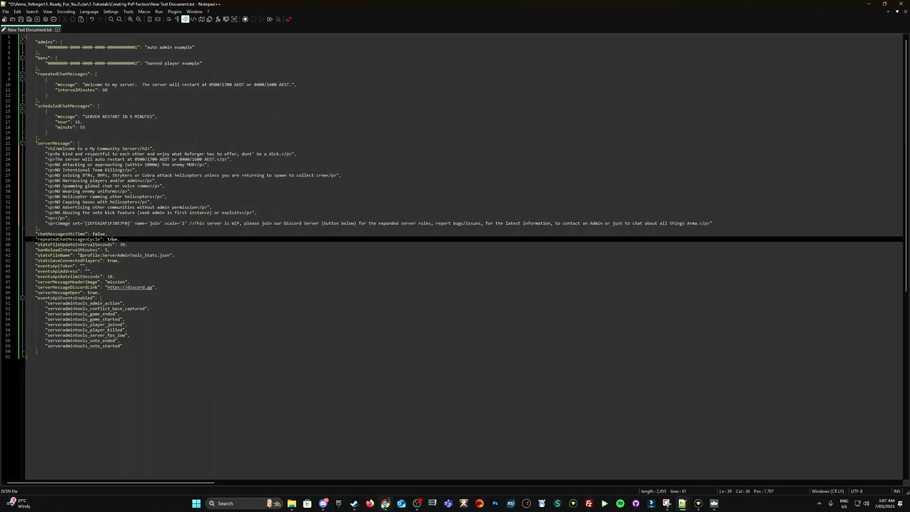
# In the panel's file manager, go to profile > profile and open ServerAdminTools_Stats.json
pyautogui.moveTo(386, 504)
pyautogui.click(386, 466)
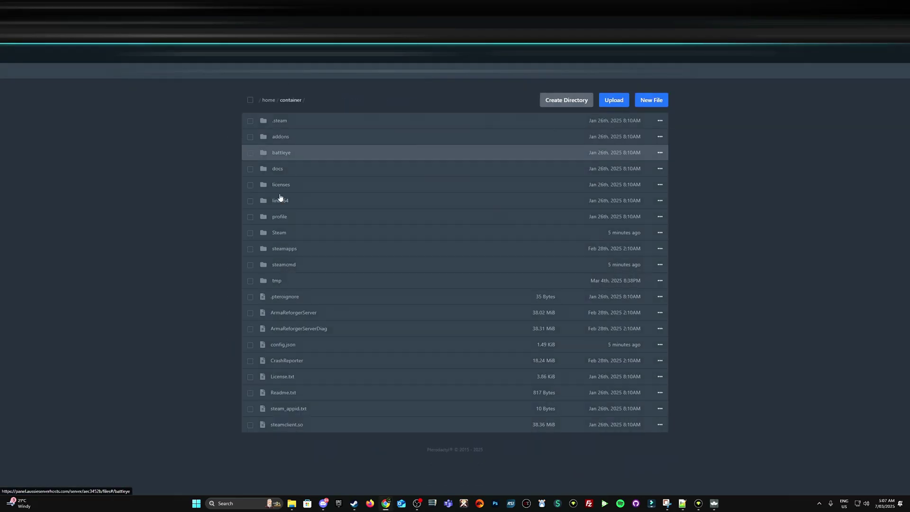
pyautogui.click(293, 222)
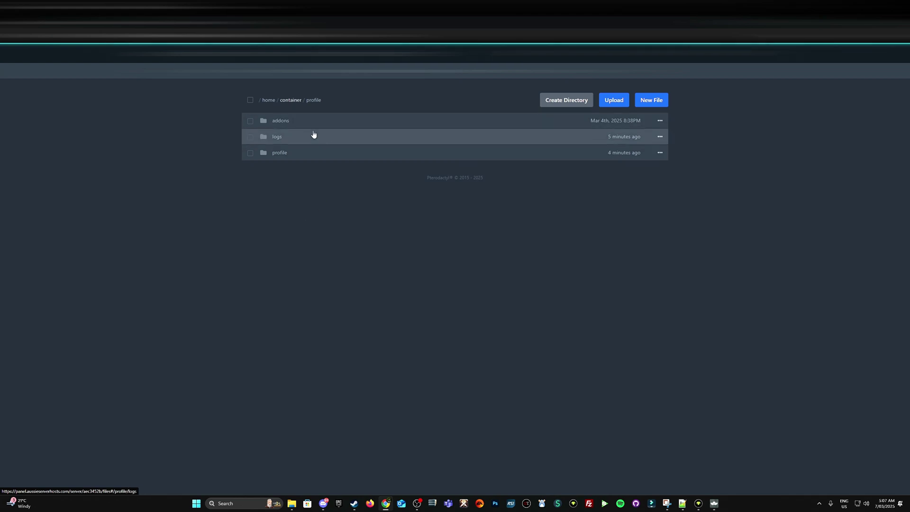
pyautogui.click(296, 139)
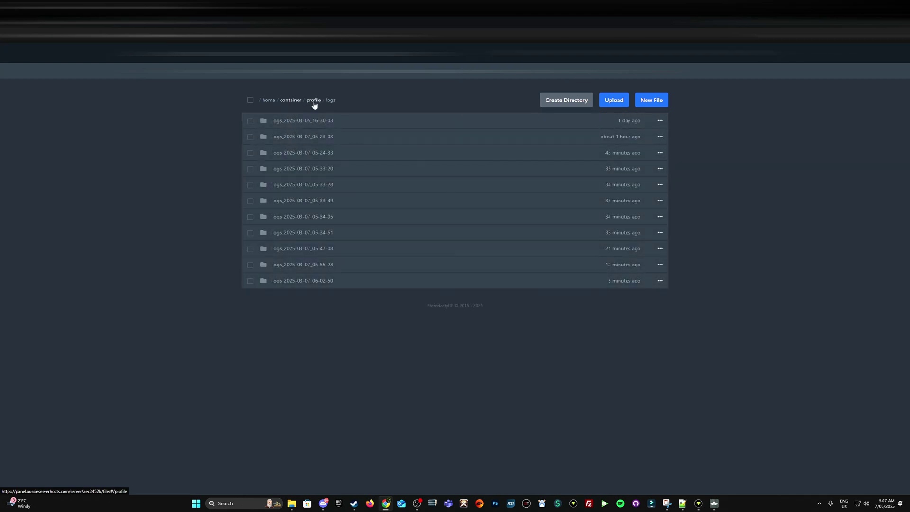
pyautogui.click(314, 100)
pyautogui.click(307, 153)
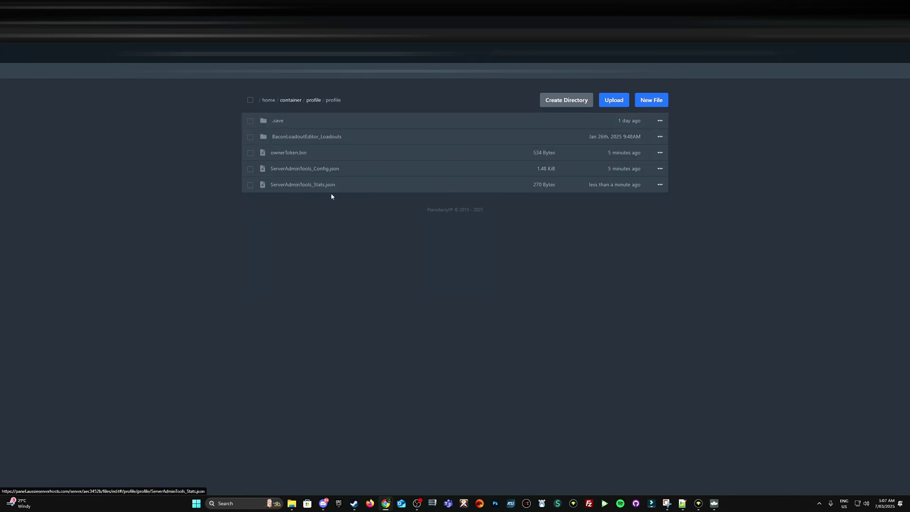
pyautogui.click(353, 187)
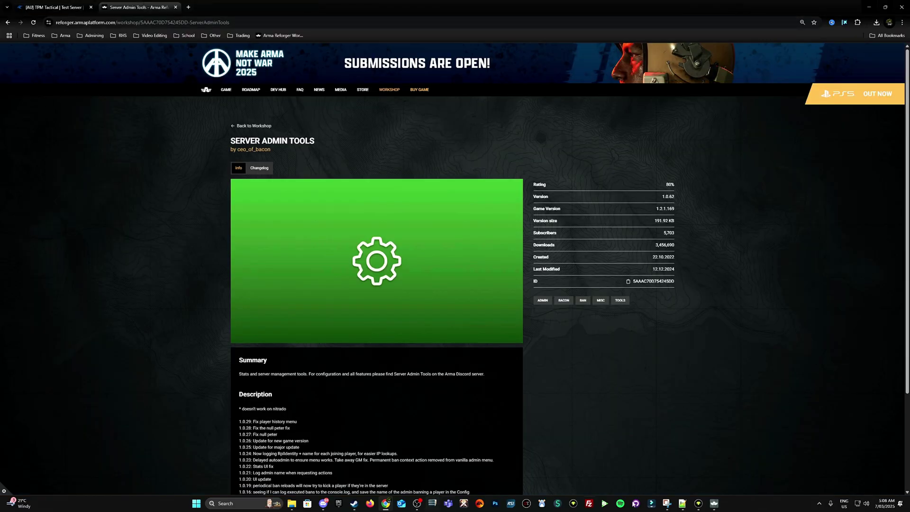
# Bring Notepad++ with the 61-line Server Admin Tools config back to the front
pyautogui.moveTo(682, 503)
pyautogui.click(696, 473)
pyautogui.click(204, 308)
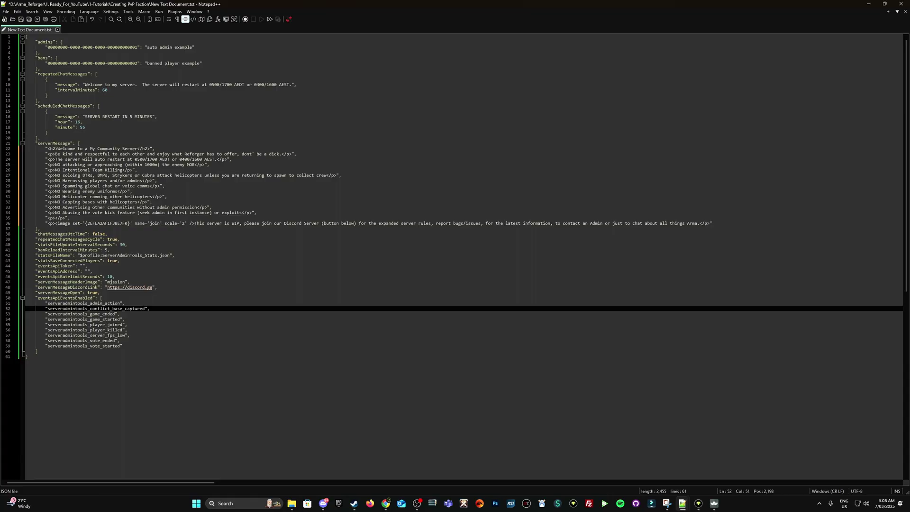
pyautogui.click(118, 282)
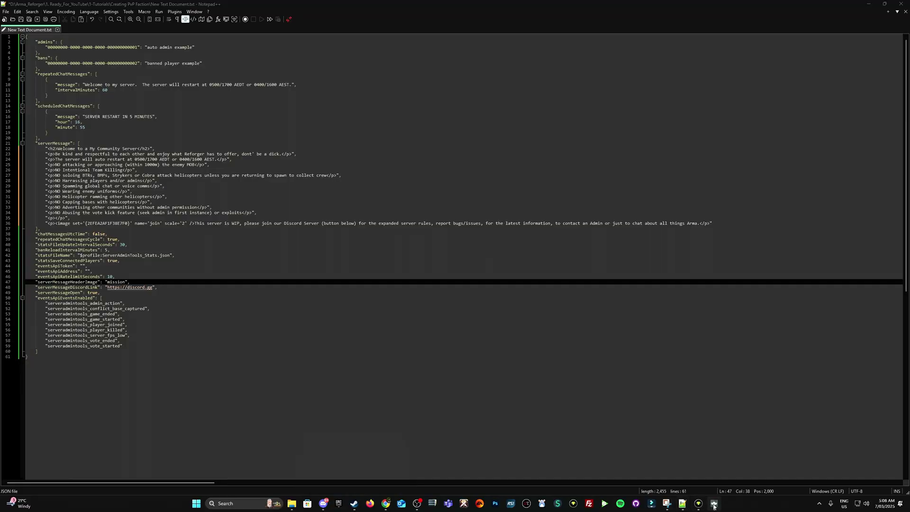
# Switch to Arma Reforger and confirm the Exit game dialog to quit
pyautogui.click(714, 507)
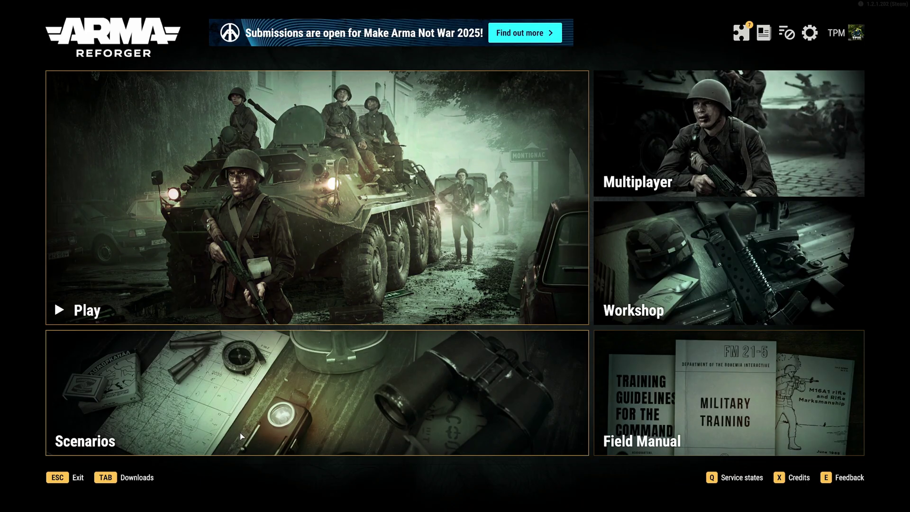
pyautogui.press('Escape')
pyautogui.press('Return')
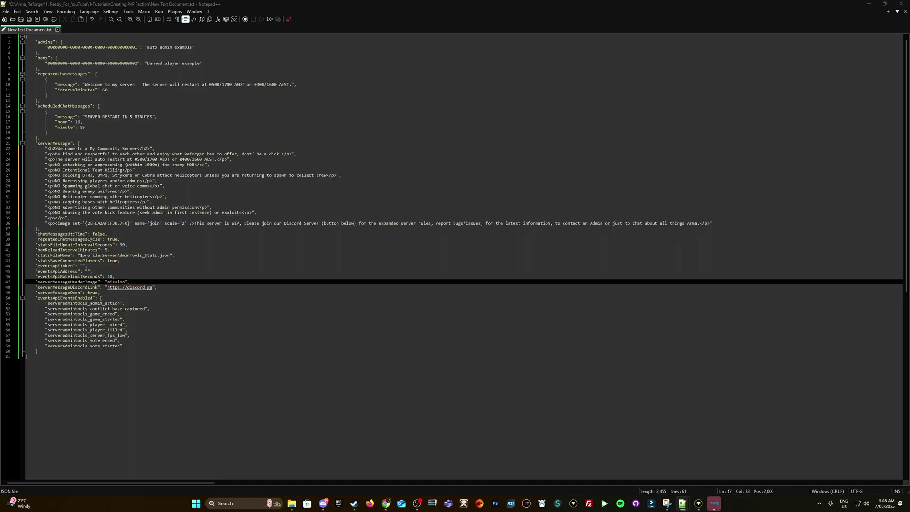
# Replace the discord.gg address on line 48 with the full Discord invite link
pyautogui.moveTo(153, 287); pyautogui.dragTo(107, 289)
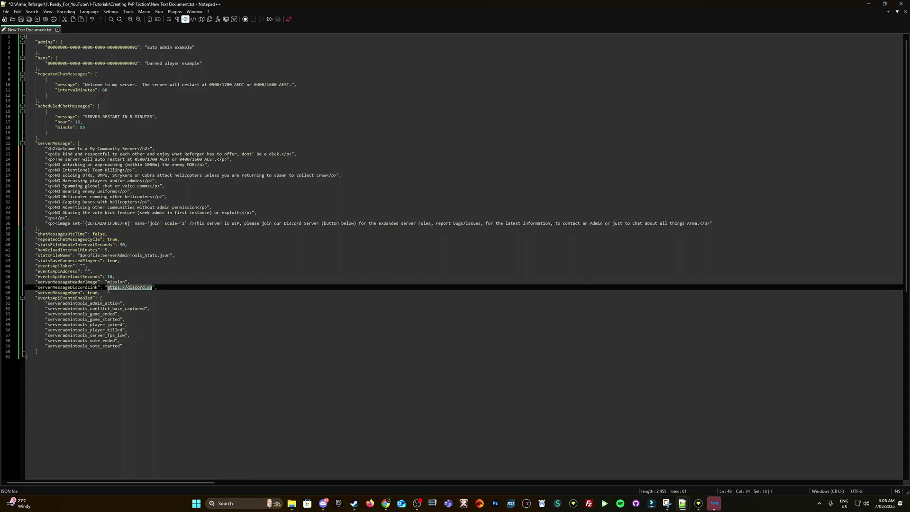
pyautogui.write('https://discord.gg/arm2ZQ4wAQ')
pyautogui.click(279, 307)
pyautogui.scroll(-1, 154, 321)
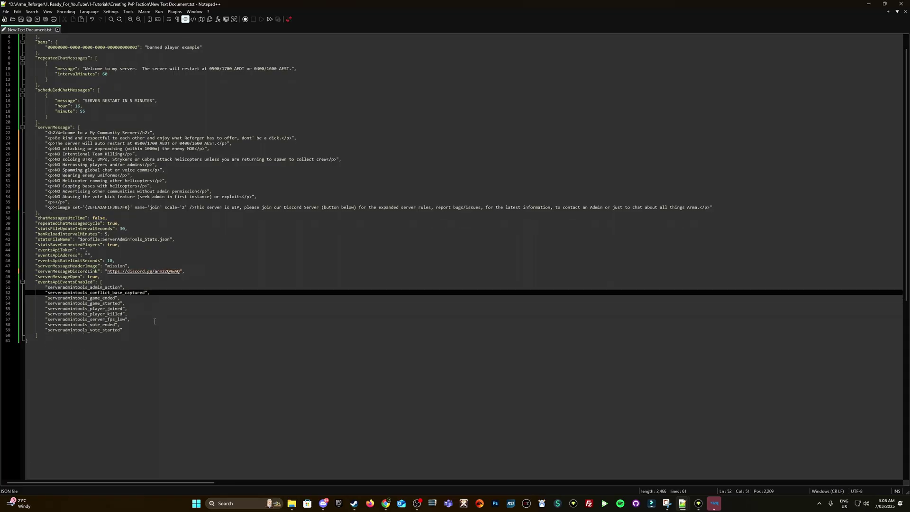
pyautogui.scroll(1, 126, 347)
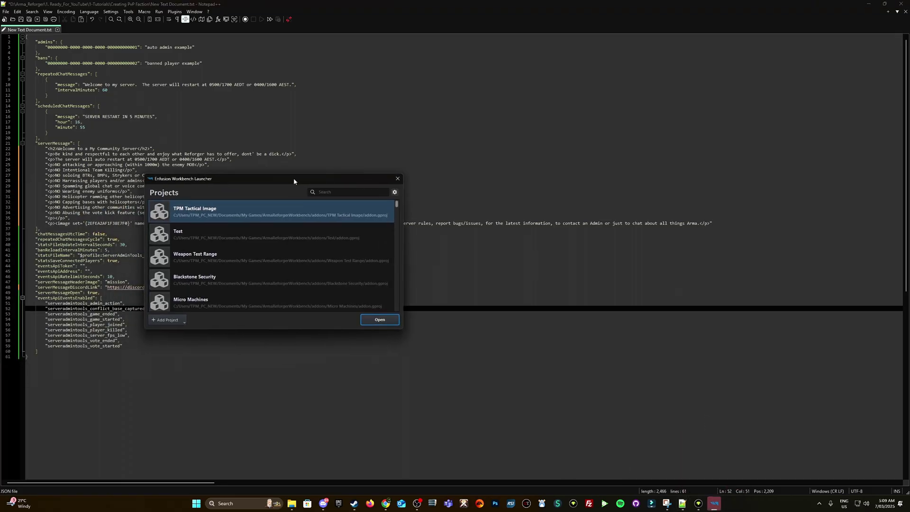
# Create a new Enfusion Workbench project named ServerBanner
pyautogui.moveTo(294, 181); pyautogui.dragTo(405, 220)
pyautogui.click(296, 361)
pyautogui.click(284, 373)
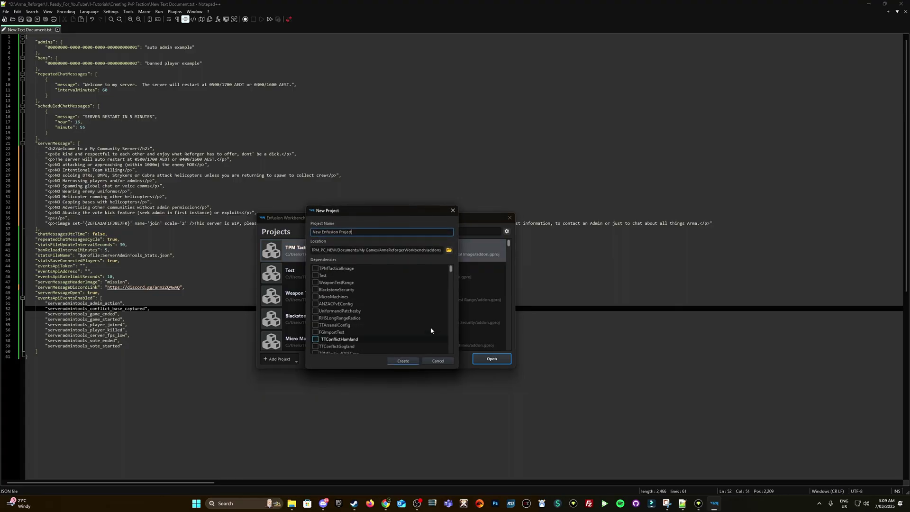
pyautogui.moveTo(372, 230); pyautogui.dragTo(245, 230)
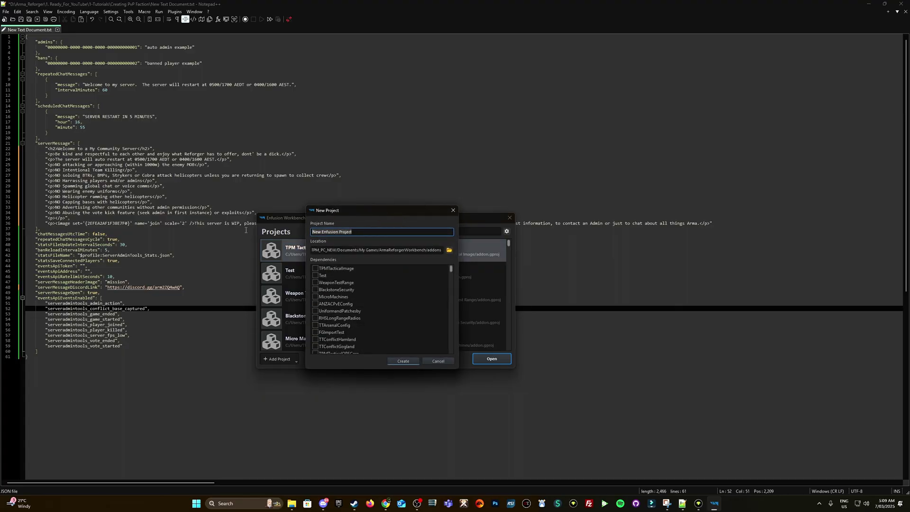
pyautogui.write('Se')
pyautogui.write('nner')
pyautogui.click(402, 361)
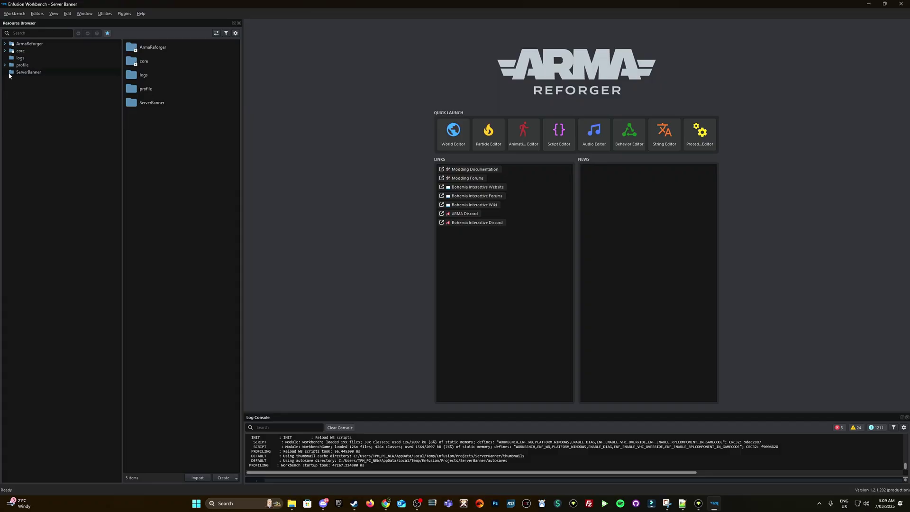
# Add an Images folder inside the ServerBanner project and open it
pyautogui.click(27, 72)
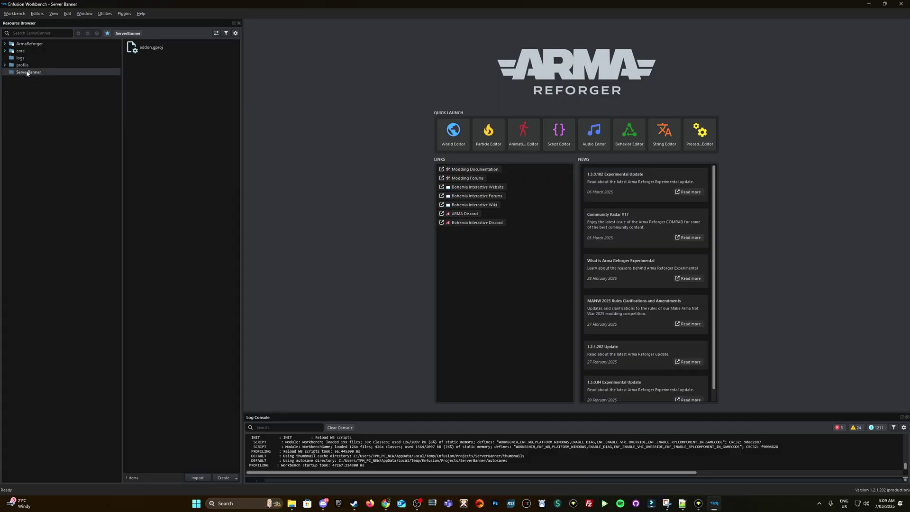
pyautogui.rightClick(199, 86)
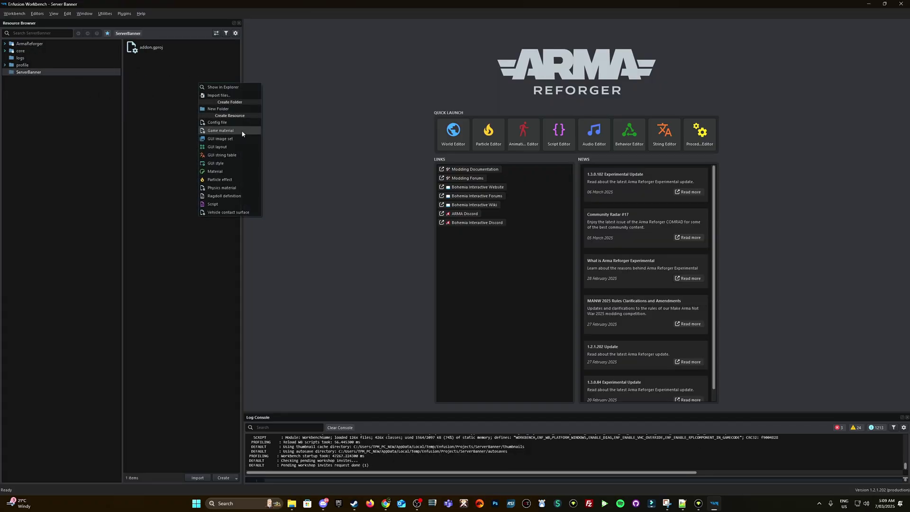
pyautogui.click(231, 110)
pyautogui.write('Images')
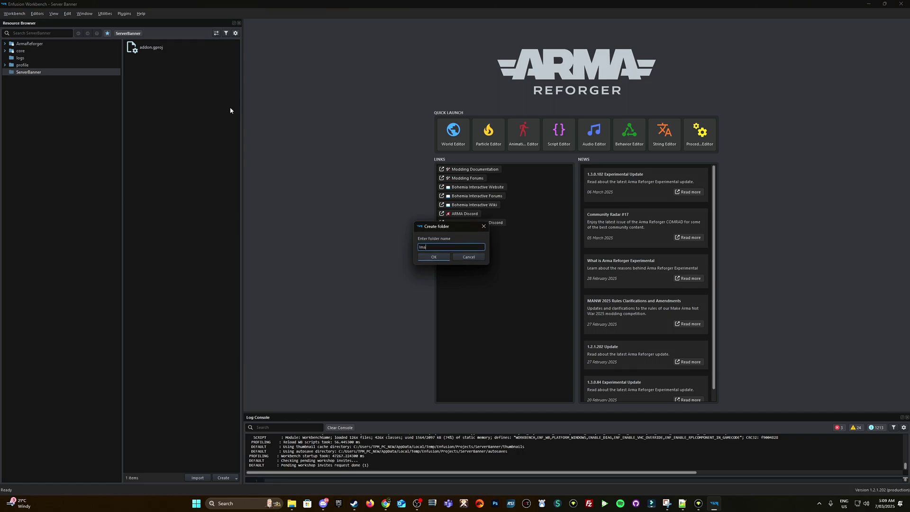
pyautogui.press('Return')
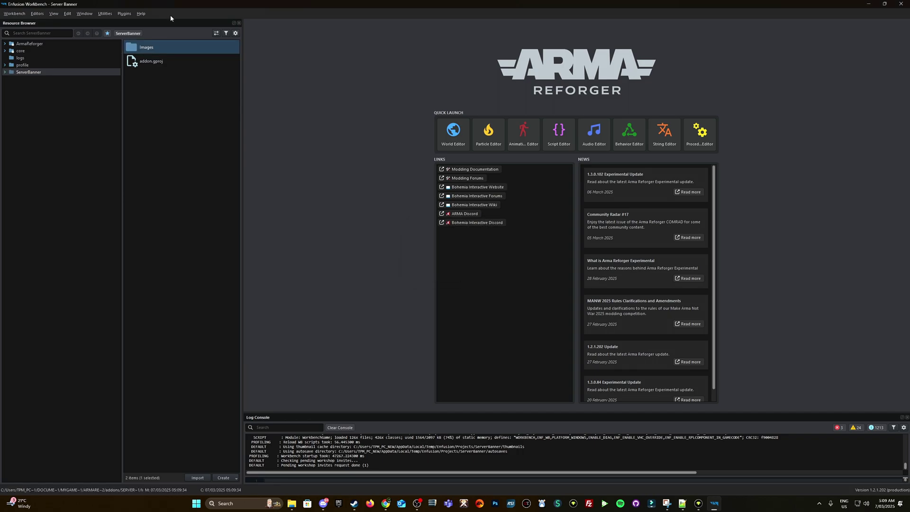
pyautogui.doubleClick(148, 47)
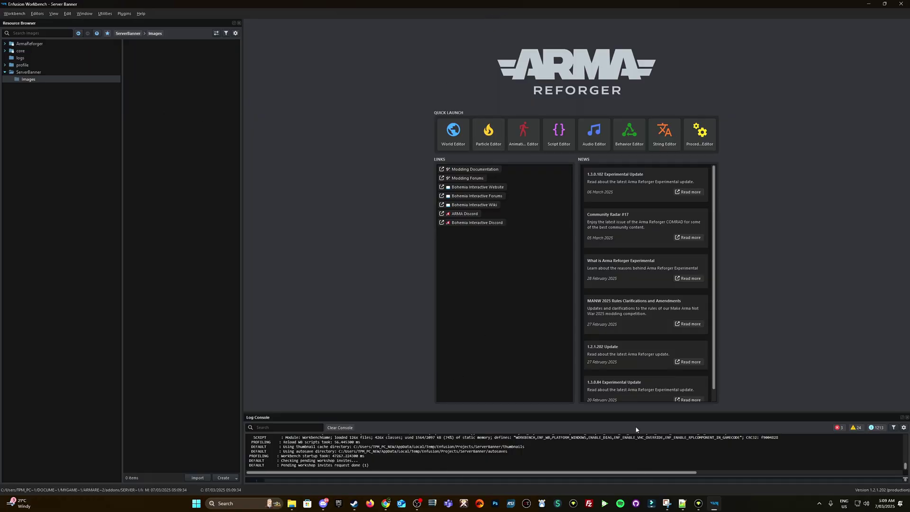
# Switch to Photoshop and close the AK-105 design without saving
pyautogui.click(495, 503)
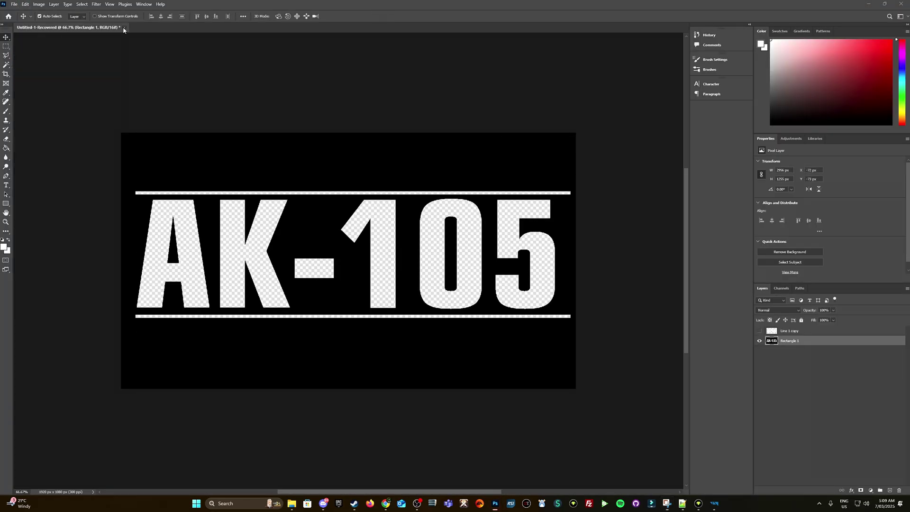
pyautogui.click(458, 184)
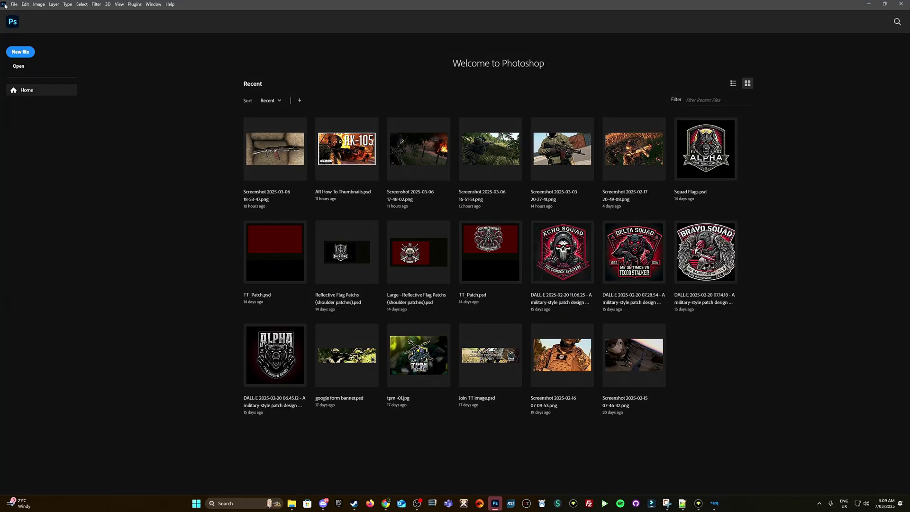
# Start a new document 844 pixels wide and 250 pixels high
pyautogui.click(15, 4)
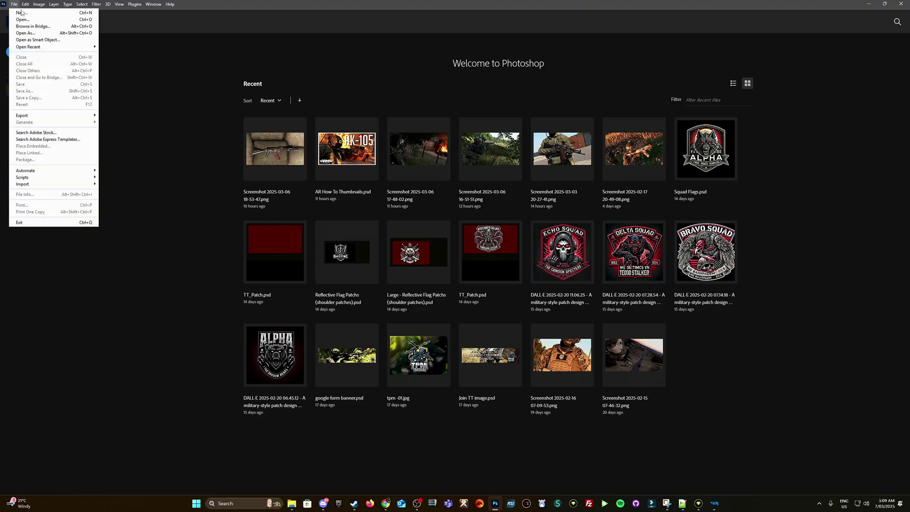
pyautogui.click(19, 14)
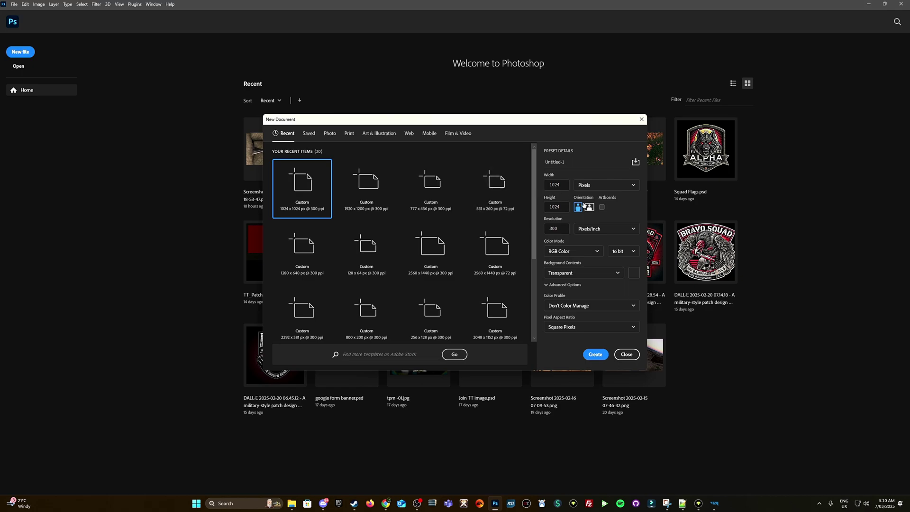
pyautogui.doubleClick(555, 185)
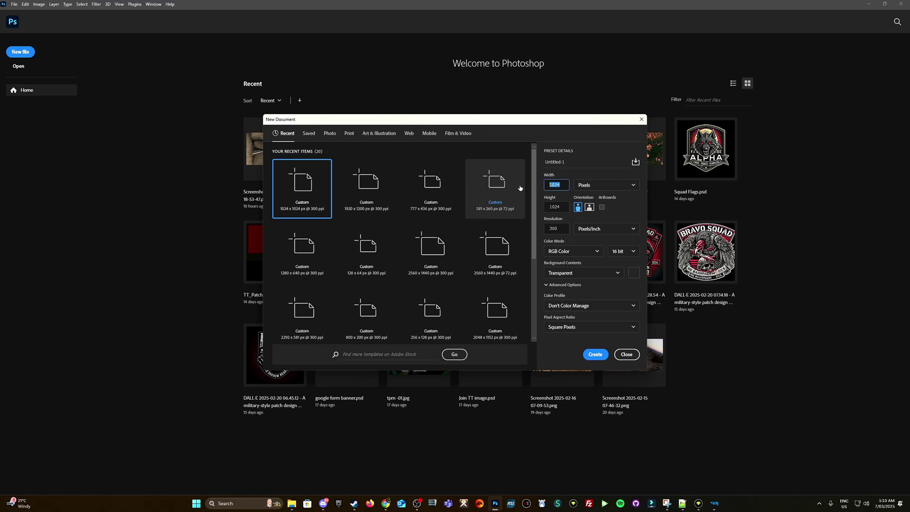
pyautogui.write('844')
pyautogui.press('Tab')
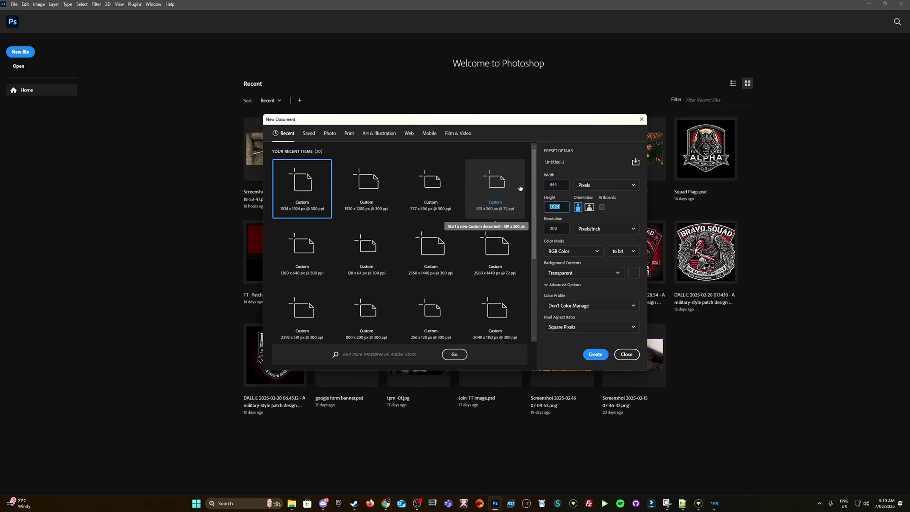
pyautogui.write('250')
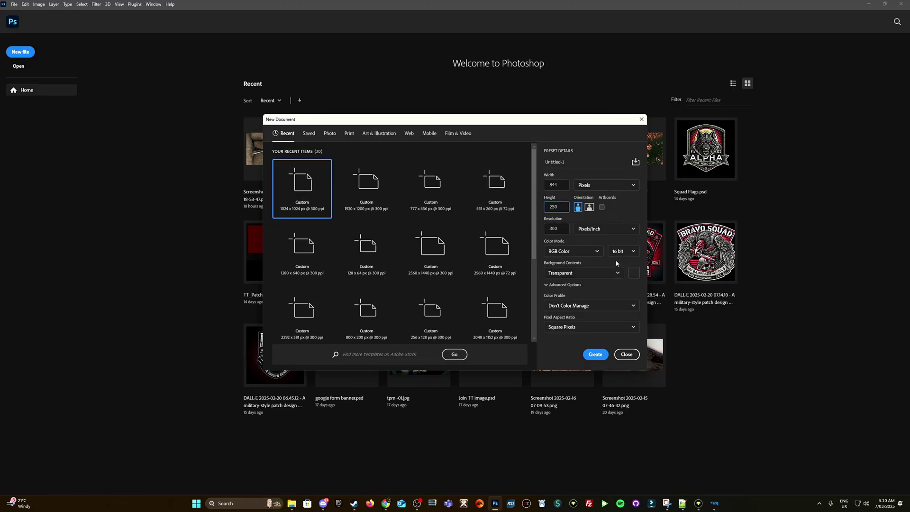
# Create the 844×250 document and scale the Apache Zarichne2 photo to fill it
pyautogui.click(595, 355)
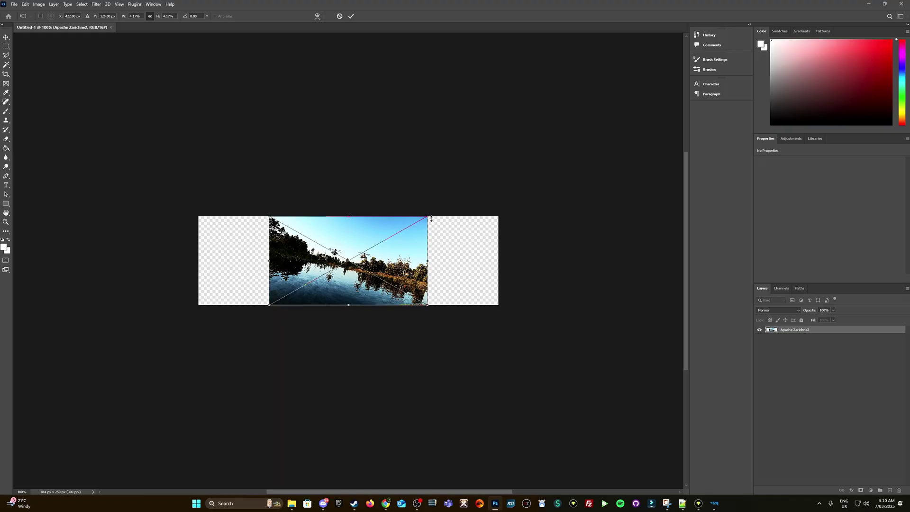
pyautogui.moveTo(427, 217)
pyautogui.mouseDown()
pyautogui.moveTo(611, 158)
pyautogui.moveTo(609, 114)
pyautogui.mouseUp()
pyautogui.moveTo(481, 232)
pyautogui.mouseDown()
pyautogui.moveTo(409, 290)
pyautogui.moveTo(409, 319)
pyautogui.moveTo(410, 287)
pyautogui.mouseUp()
pyautogui.click(10, 38)
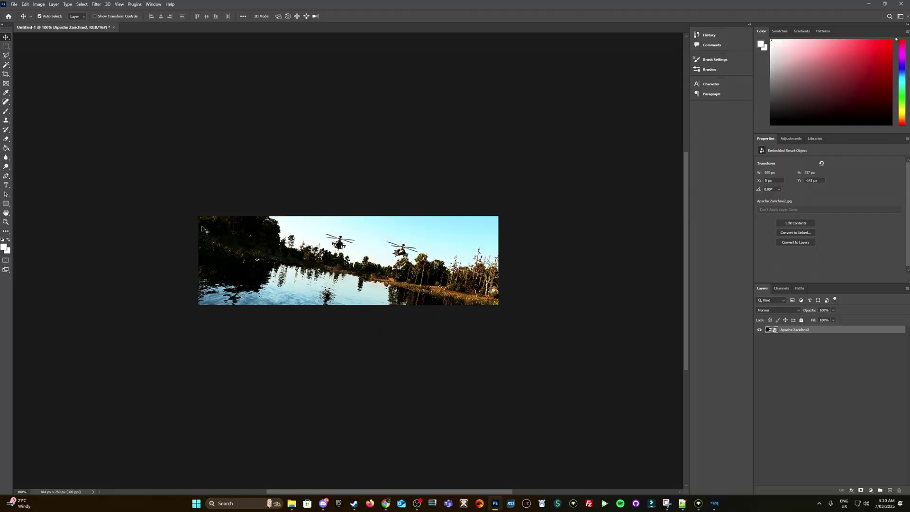
# Add the title text WELCOME TO MY SERVER to the lower left of the banner
pyautogui.click(7, 185)
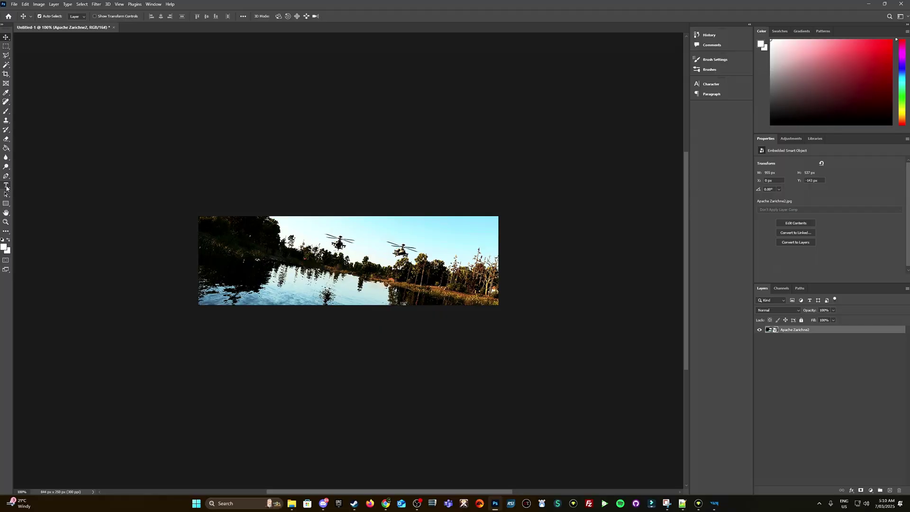
pyautogui.click(251, 274)
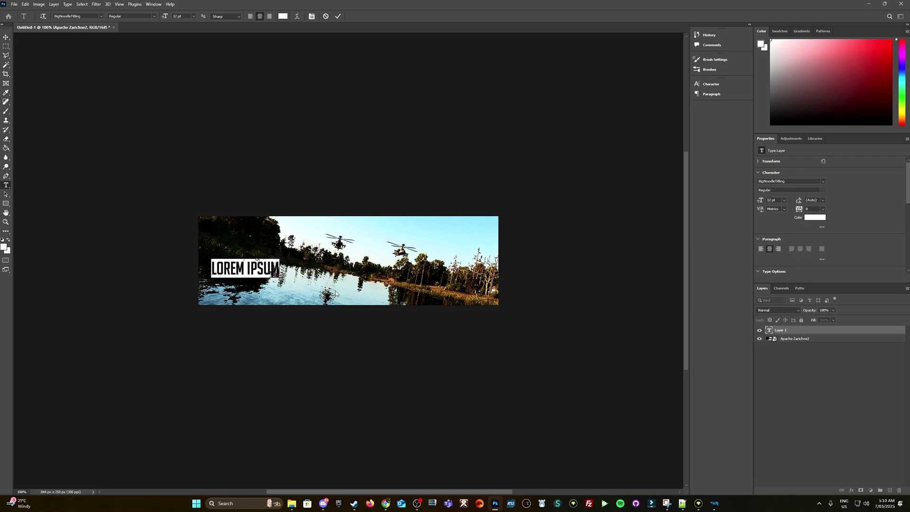
pyautogui.write('WELCOME TO MY')
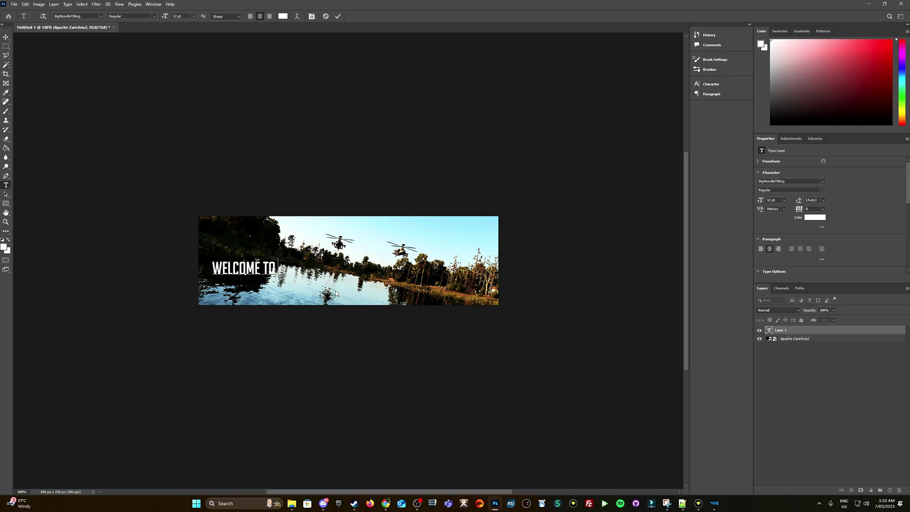
pyautogui.write(' SERVER')
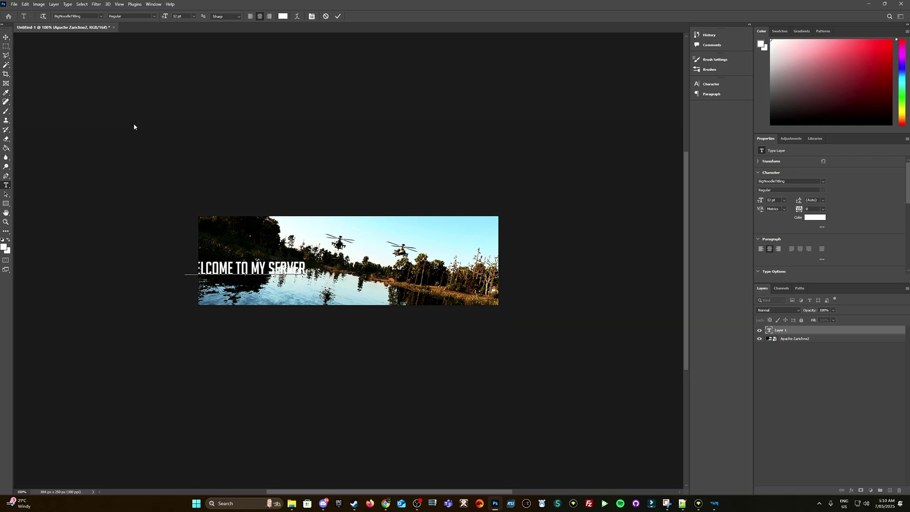
pyautogui.click(6, 37)
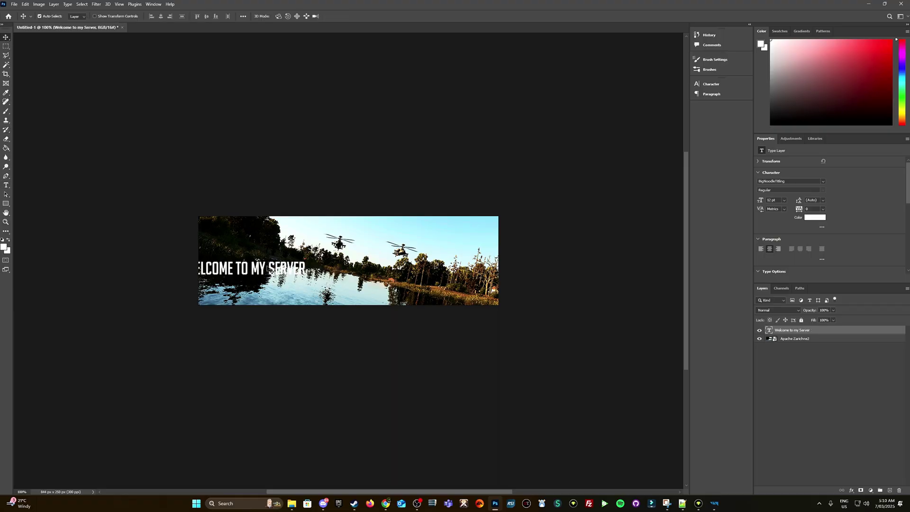
pyautogui.moveTo(274, 268)
pyautogui.mouseDown()
pyautogui.moveTo(344, 274)
pyautogui.moveTo(316, 260)
pyautogui.mouseUp()
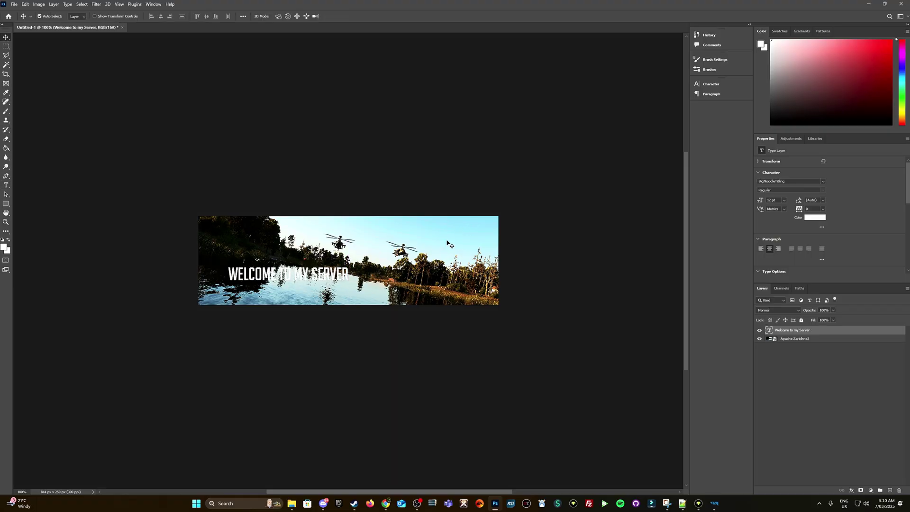
# Give the title layer a drop shadow and nudge it down and left
pyautogui.rightClick(785, 331)
pyautogui.click(808, 163)
pyautogui.click(639, 252)
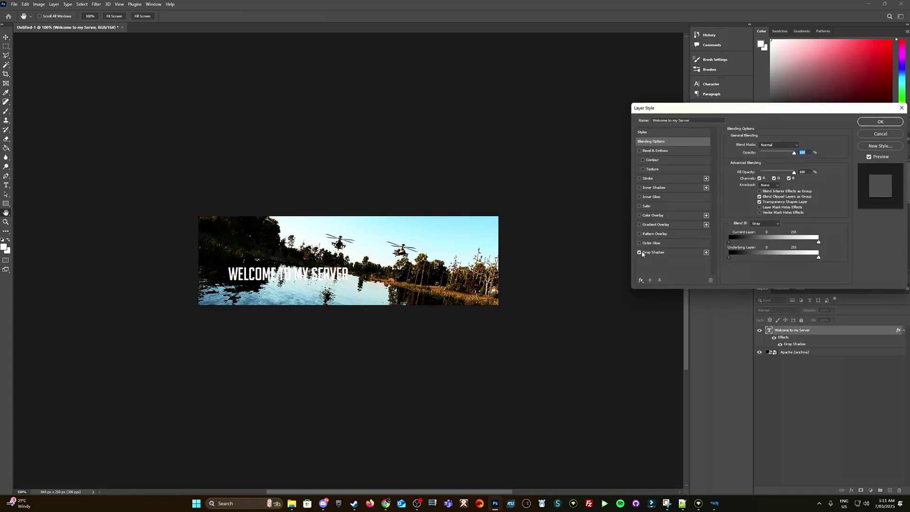
pyautogui.press('Return')
pyautogui.press('v')
pyautogui.moveTo(327, 265); pyautogui.dragTo(317, 272)
pyautogui.click(80, 81)
# Switch the banner's Export As format from PNG to JPG
pyautogui.click(15, 4)
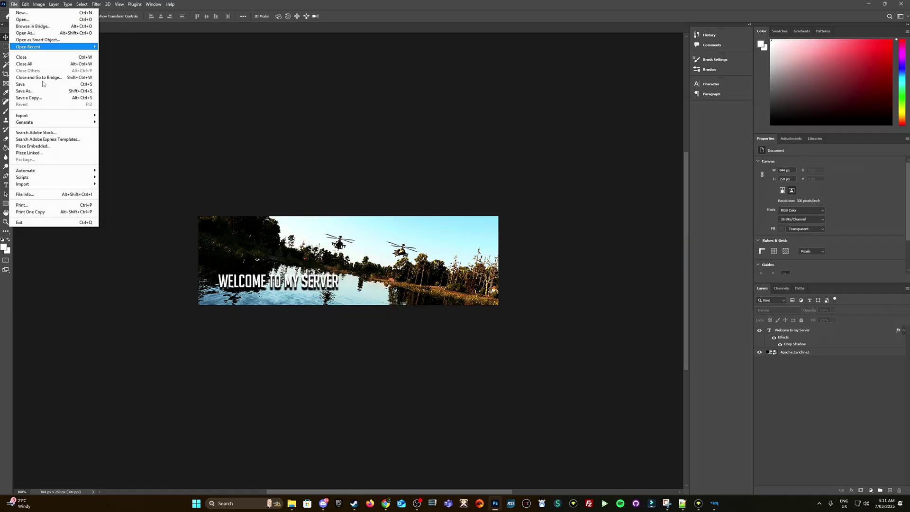
pyautogui.moveTo(49, 115)
pyautogui.click(142, 122)
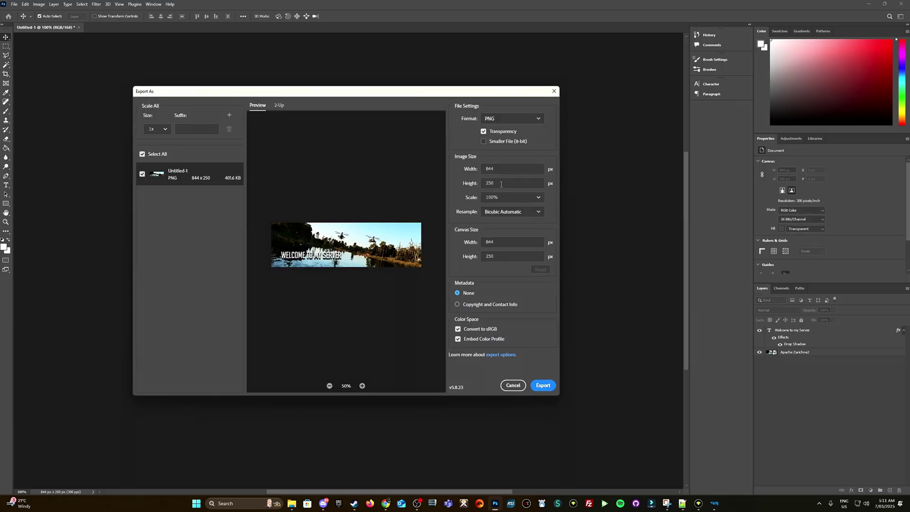
pyautogui.click(512, 385)
pyautogui.click(14, 4)
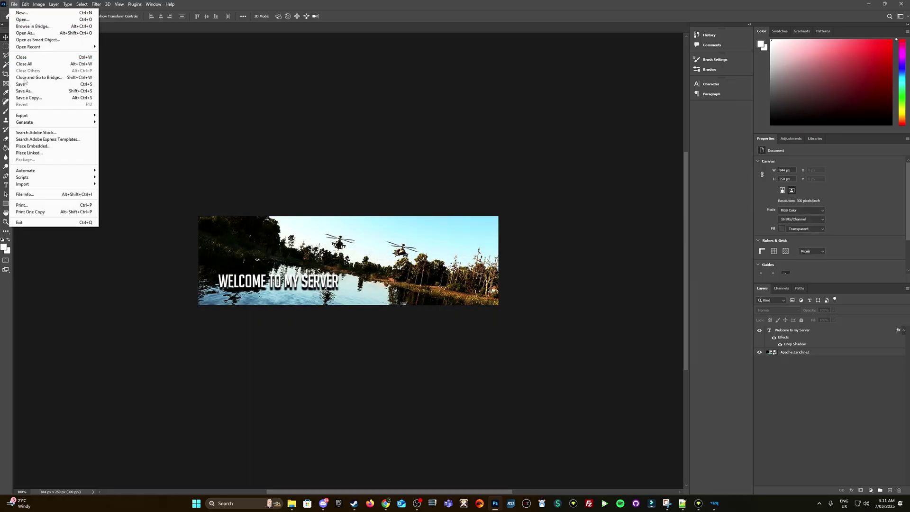
pyautogui.moveTo(37, 118)
pyautogui.click(160, 123)
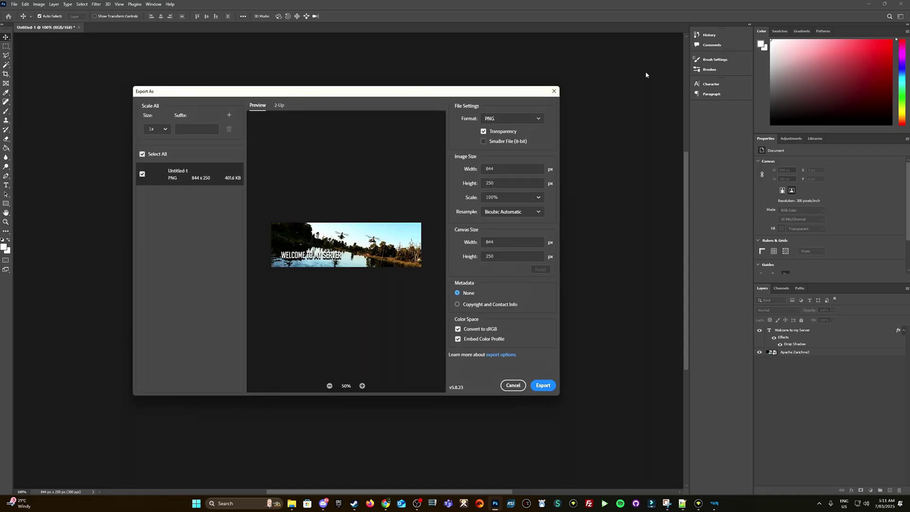
pyautogui.click(516, 118)
pyautogui.click(502, 142)
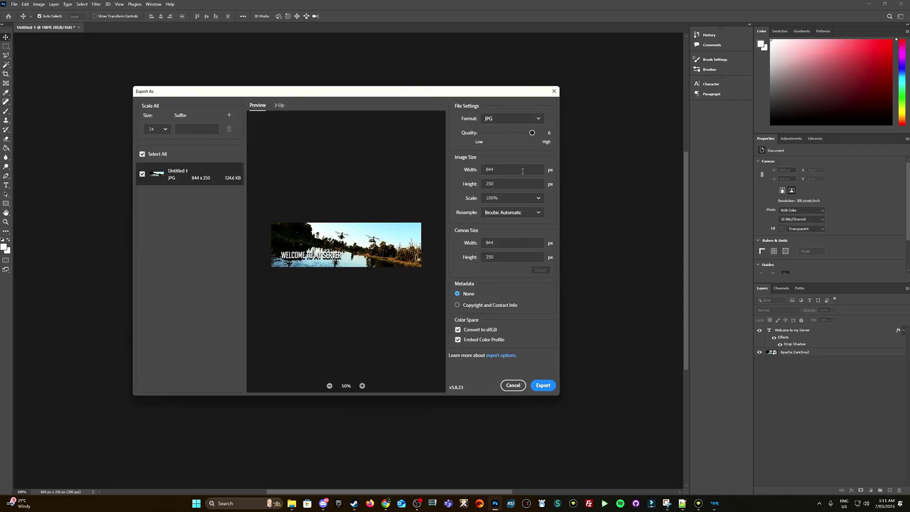
# Raise the JPG quality to 7 and export the banner as qwerty into 5.Screenshots
pyautogui.moveTo(532, 132); pyautogui.dragTo(542, 132)
pyautogui.click(543, 385)
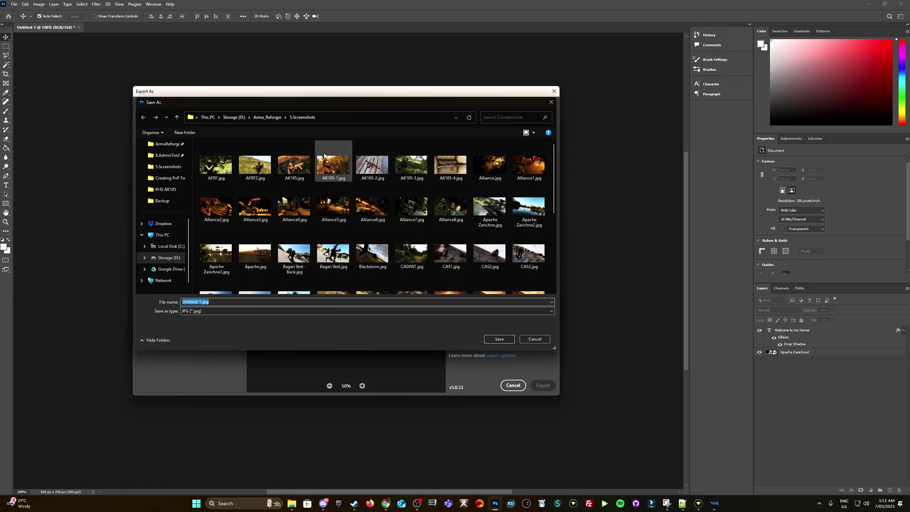
pyautogui.write('qwerty')
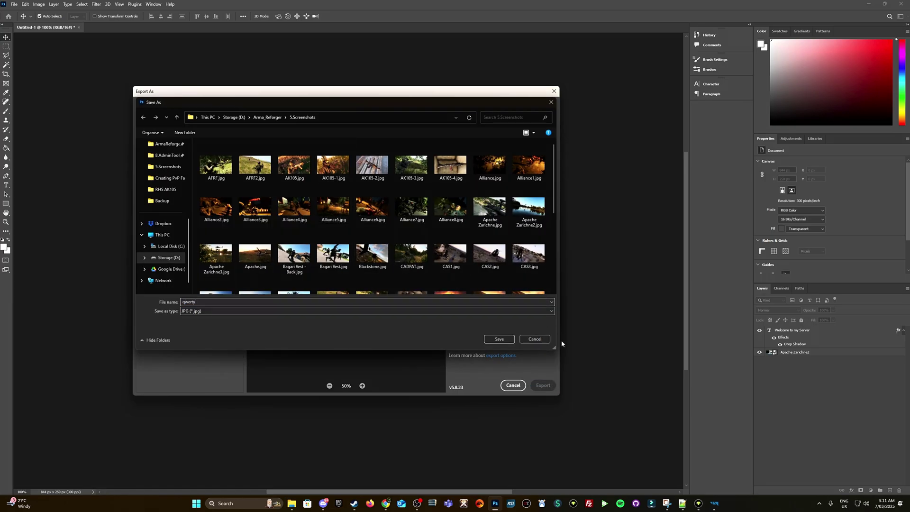
pyautogui.click(498, 339)
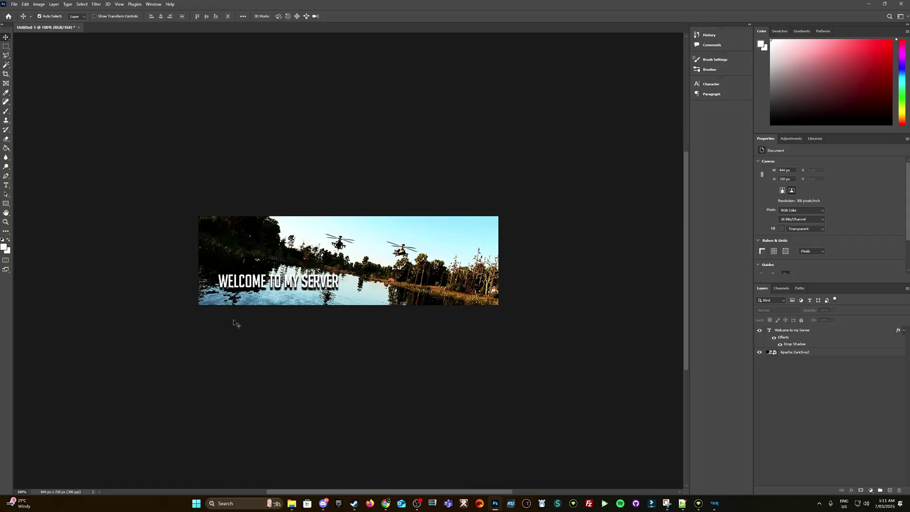
# Quit Photoshop without saving, then import qwerty.jpg into the Images folder, allowing the import script
pyautogui.click(907, 5)
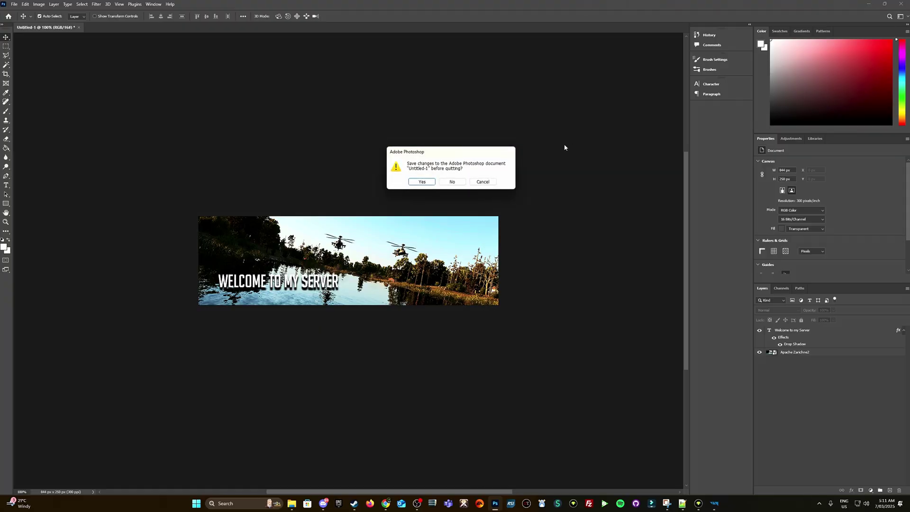
pyautogui.click(451, 180)
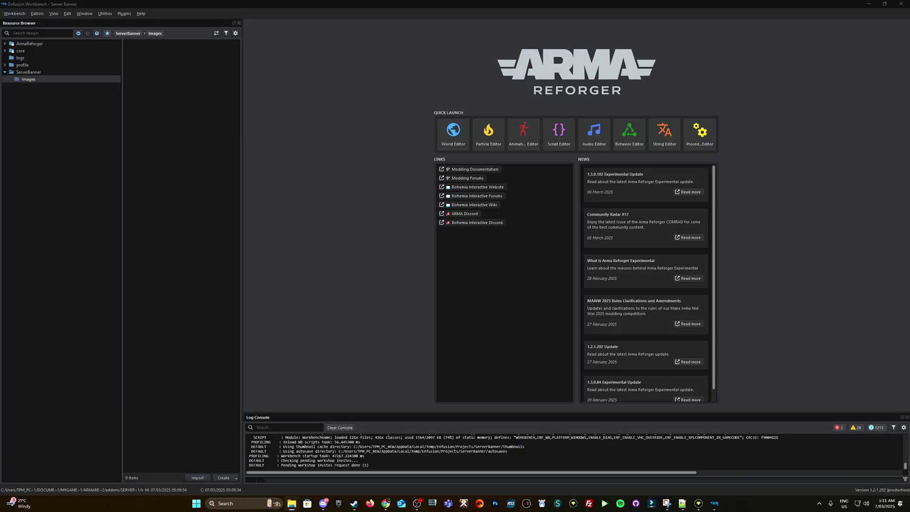
pyautogui.moveTo(179, 152); pyautogui.dragTo(168, 148)
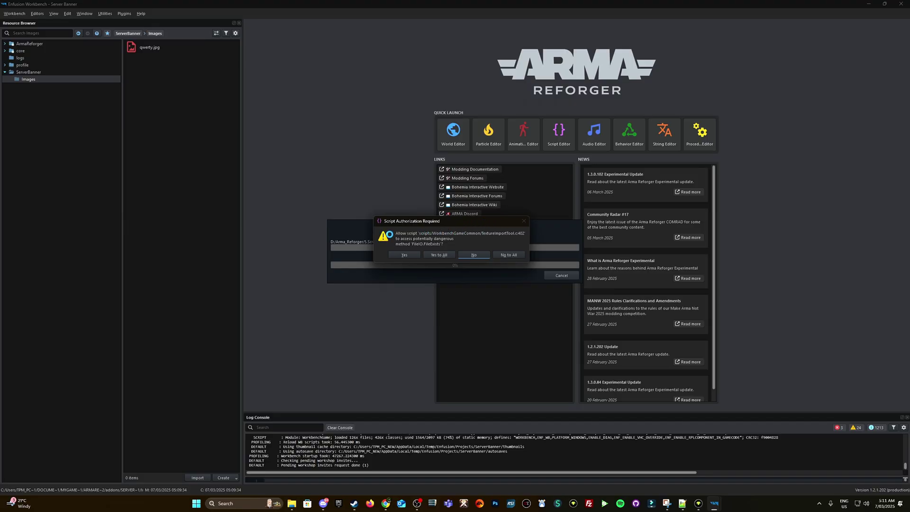
pyautogui.click(440, 255)
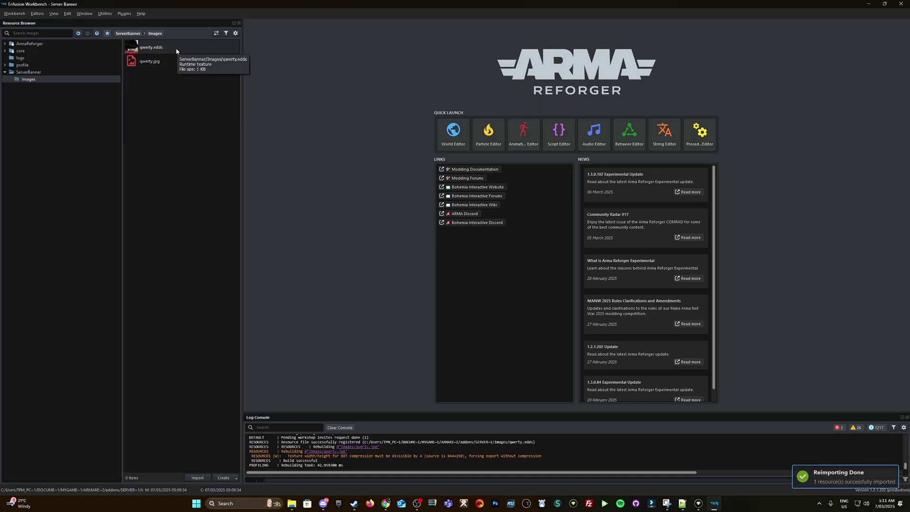
# Set the qwerty.edds import settings to Best compression and ToSRGB colour space
pyautogui.doubleClick(152, 47)
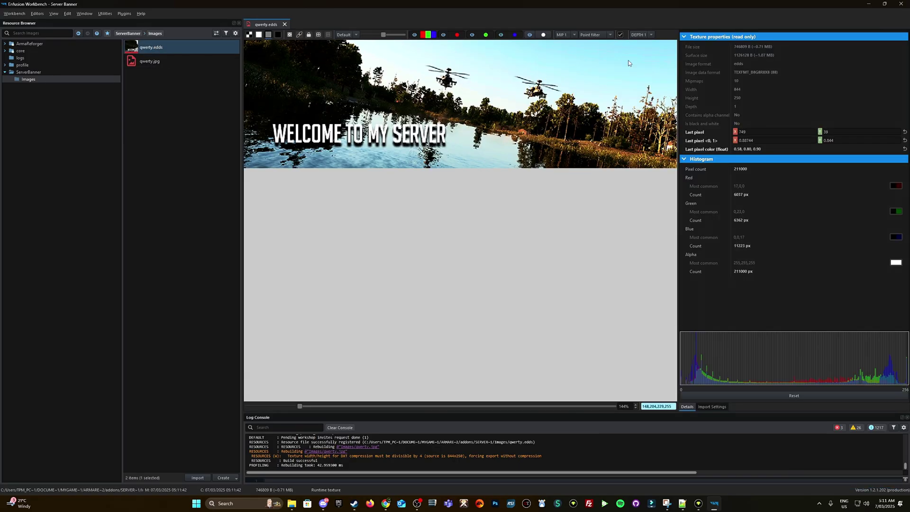
pyautogui.click(712, 407)
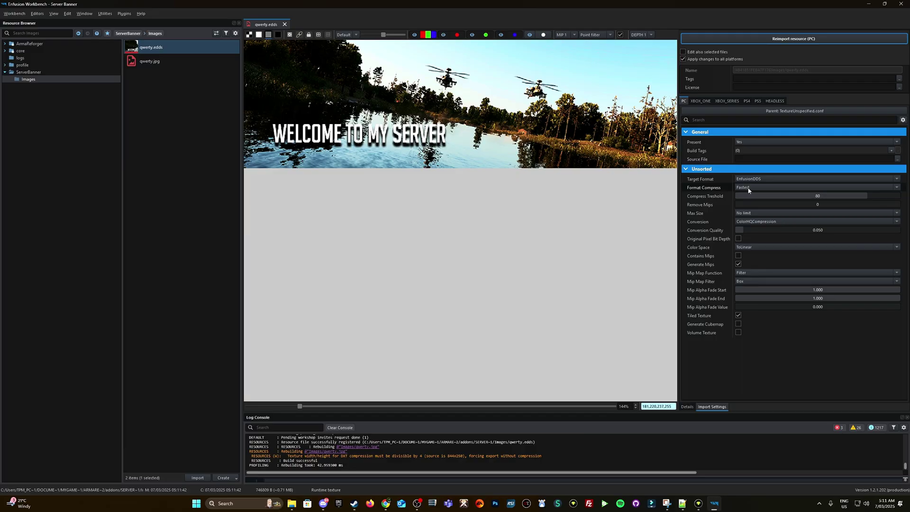
pyautogui.click(746, 190)
pyautogui.click(751, 204)
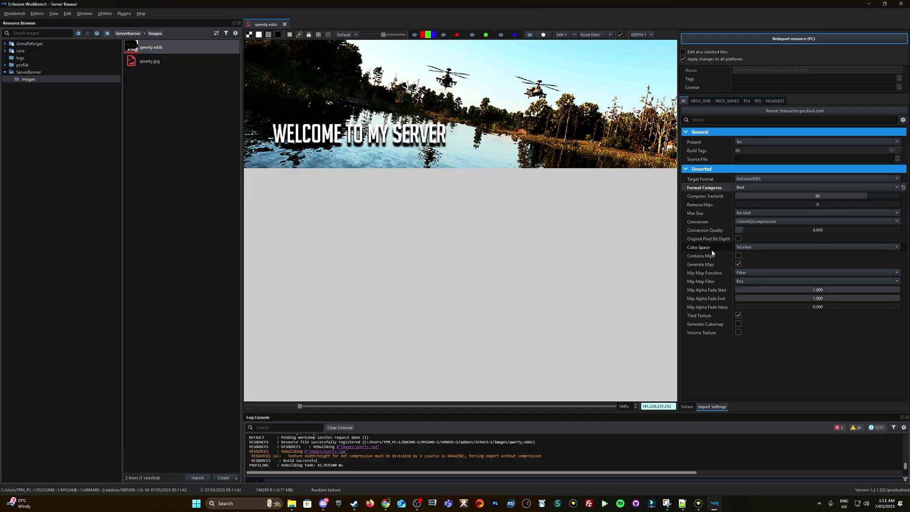
pyautogui.click(751, 247)
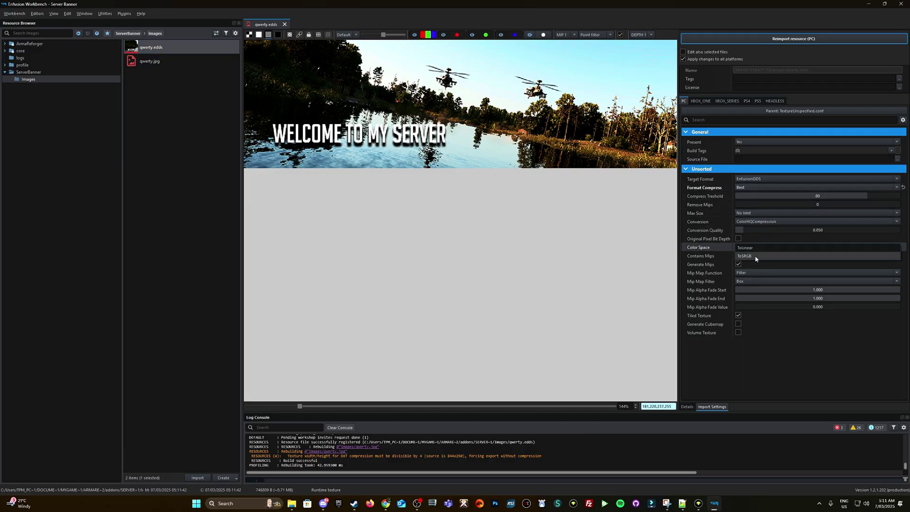
pyautogui.click(754, 256)
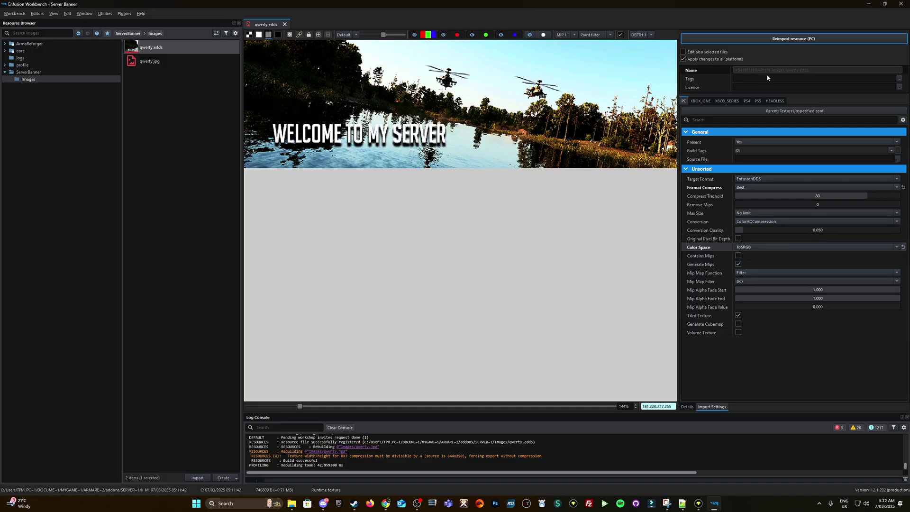
# Reimport the texture for PC, close its view, and clear the file selection
pyautogui.click(806, 40)
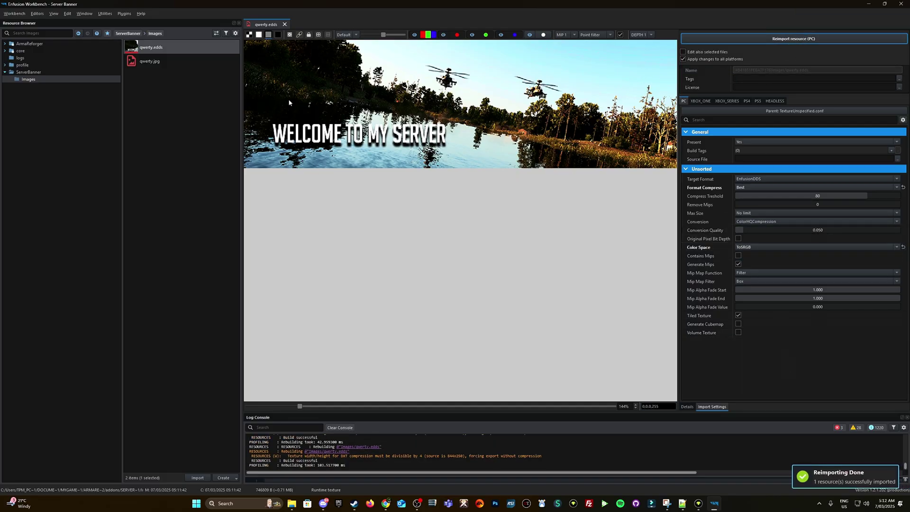
pyautogui.click(285, 24)
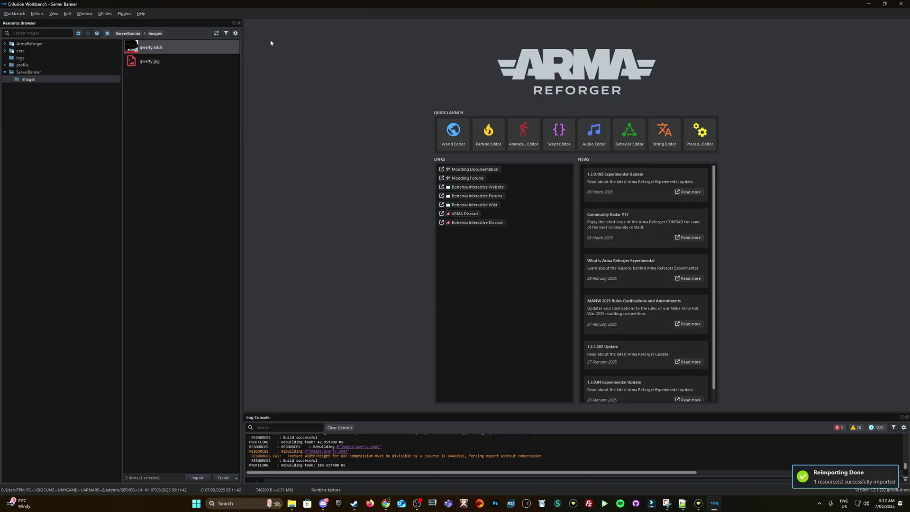
pyautogui.click(195, 95)
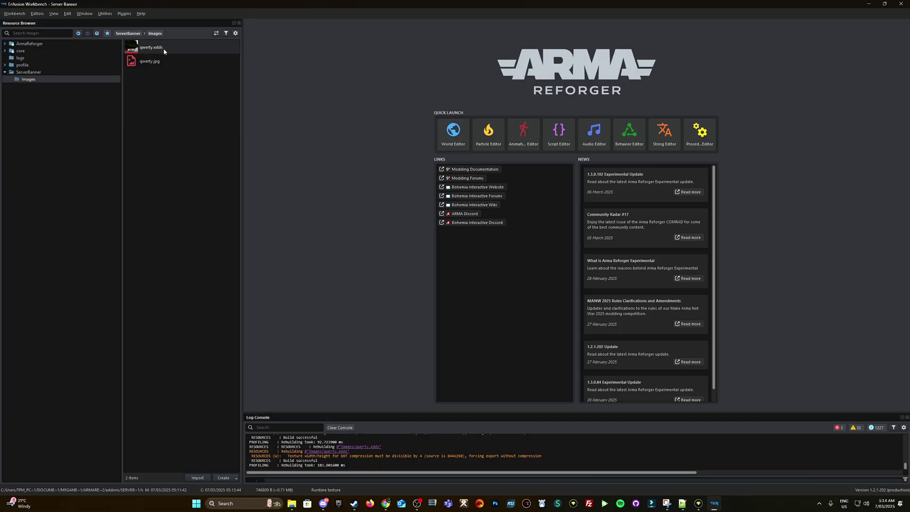
# Start publishing the project to the Workshop and edit its name, adding 'xample'
pyautogui.click(16, 14)
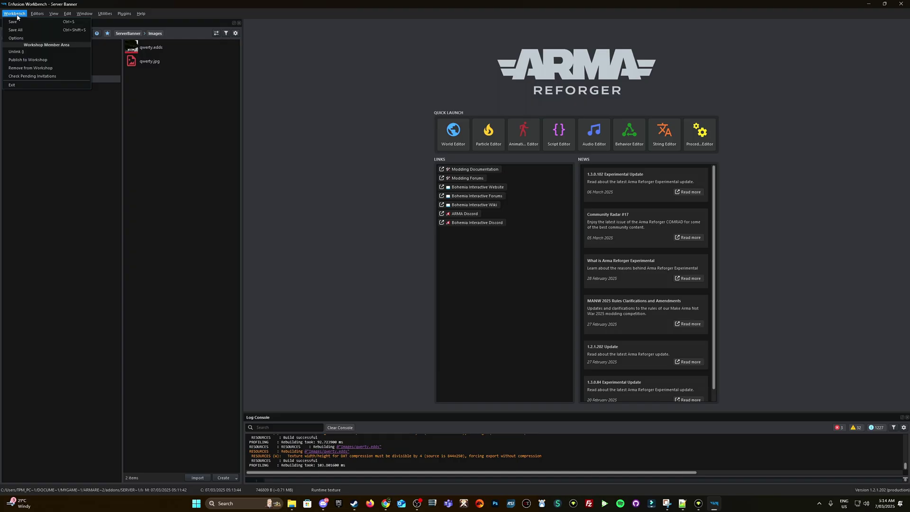
pyautogui.click(29, 61)
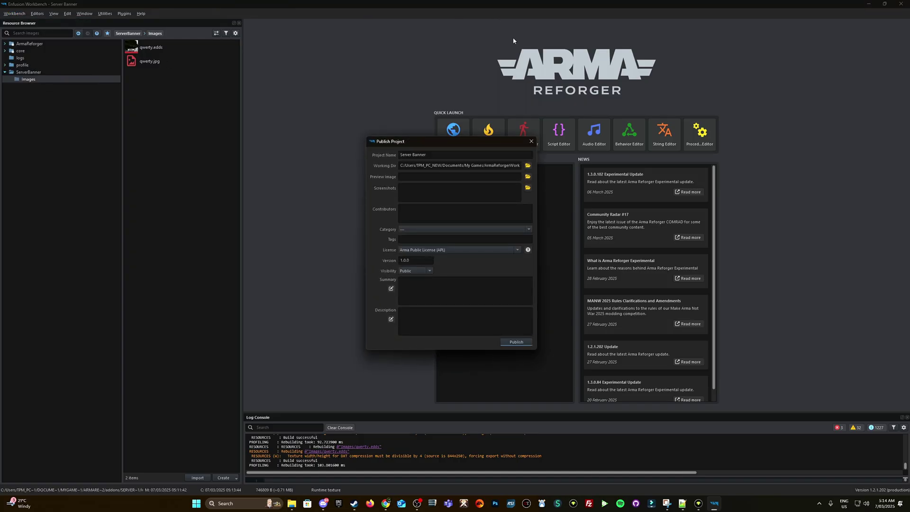
pyautogui.click(441, 155)
pyautogui.write('xample')
# Choose tpm -01.jpg from Storage (D:) > Arma_Reforger > 6.Logos > !TPM as the preview image
pyautogui.click(527, 176)
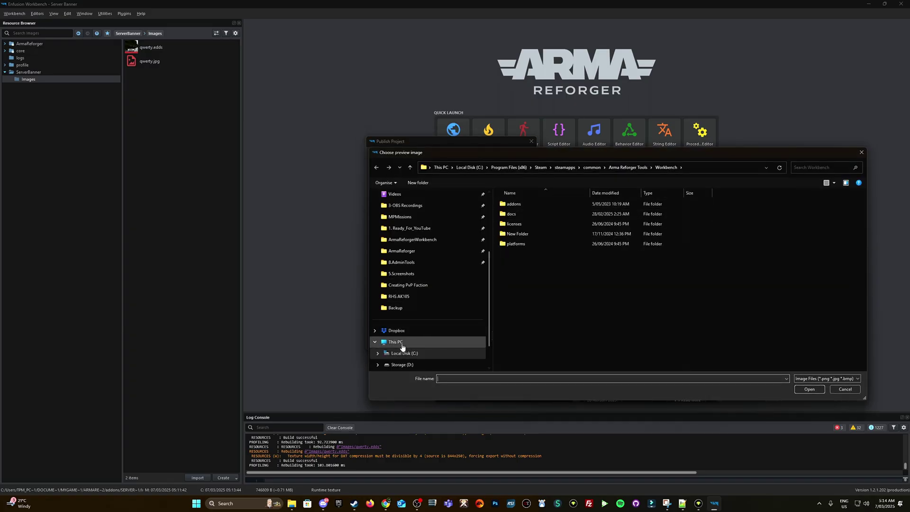
pyautogui.click(402, 364)
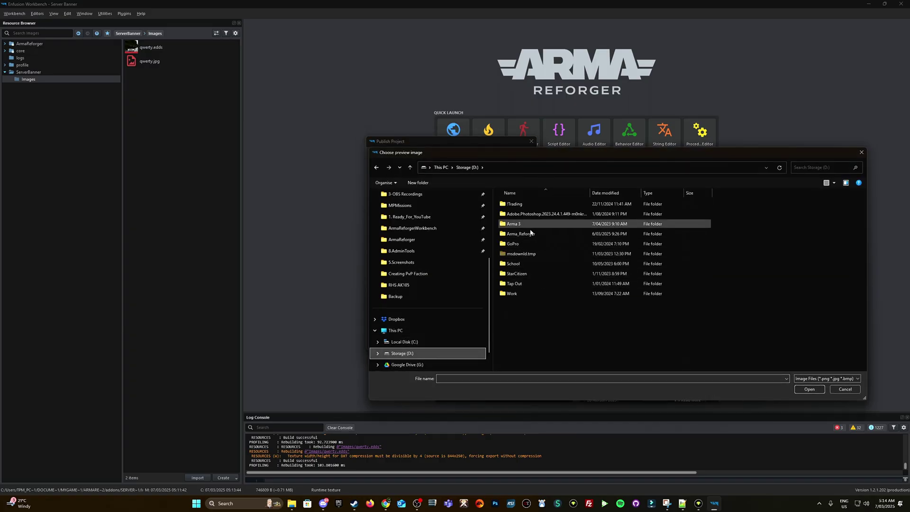
pyautogui.doubleClick(520, 233)
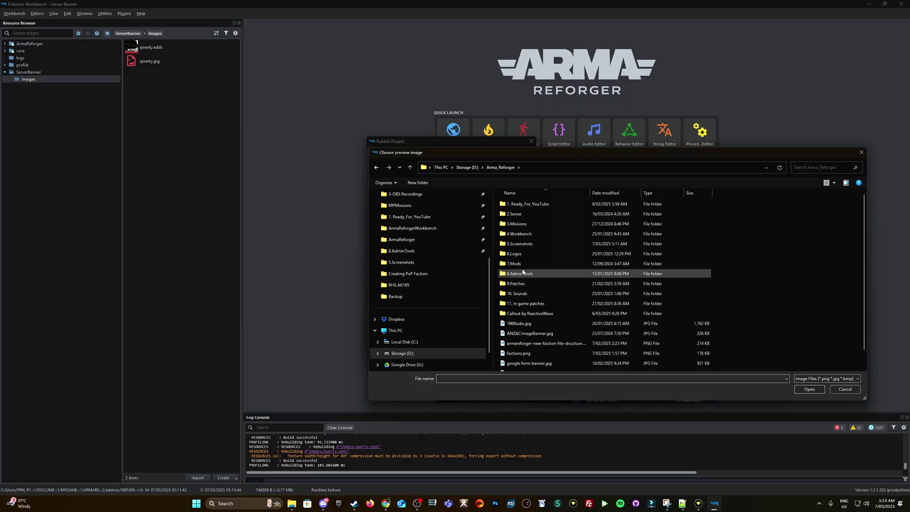
pyautogui.doubleClick(514, 253)
pyautogui.doubleClick(517, 213)
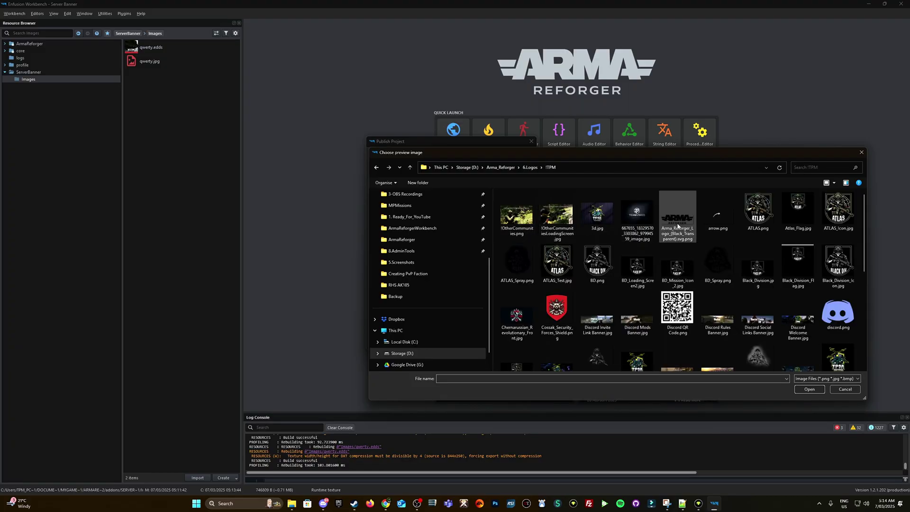
pyautogui.scroll(-5, 692, 255)
pyautogui.scroll(4, 707, 292)
pyautogui.scroll(-5, 683, 264)
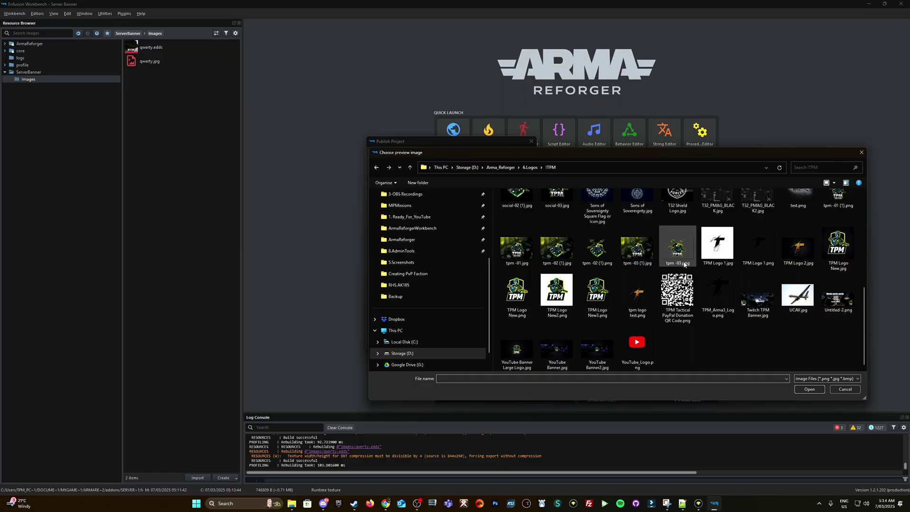
pyautogui.click(633, 251)
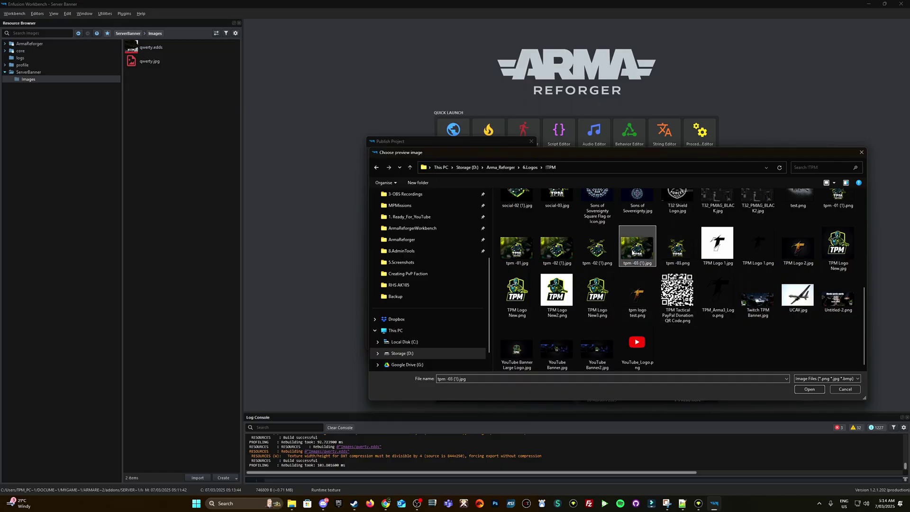
pyautogui.doubleClick(508, 250)
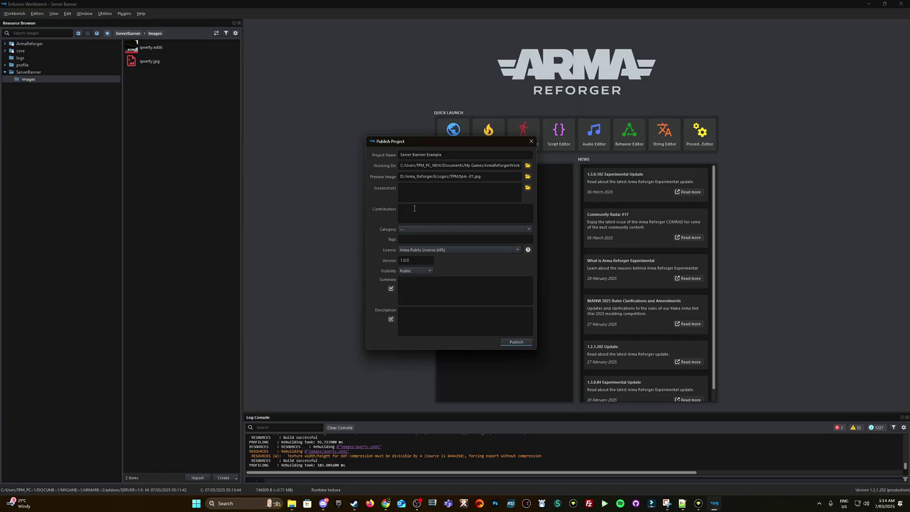
# Put the project in the MISC category, add the TPM tag, and keep version 1.0.0
pyautogui.click(410, 229)
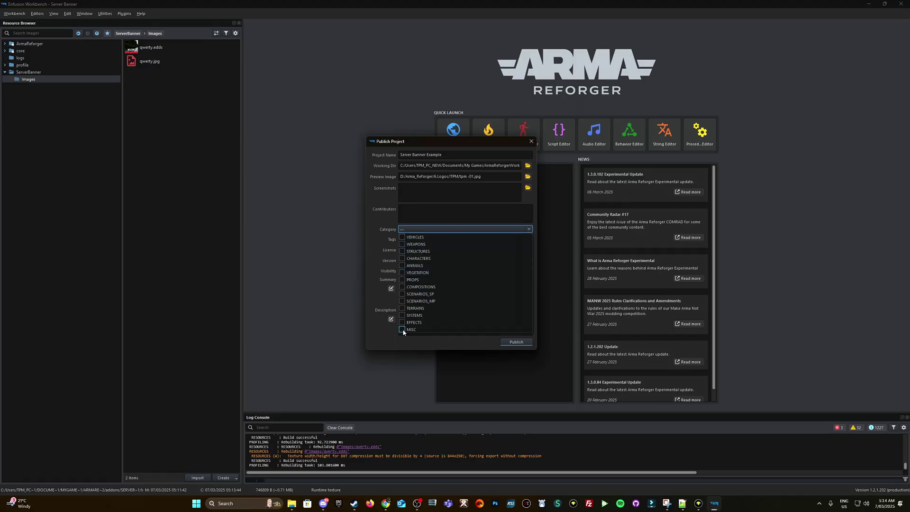
pyautogui.click(403, 330)
pyautogui.click(450, 212)
pyautogui.click(415, 239)
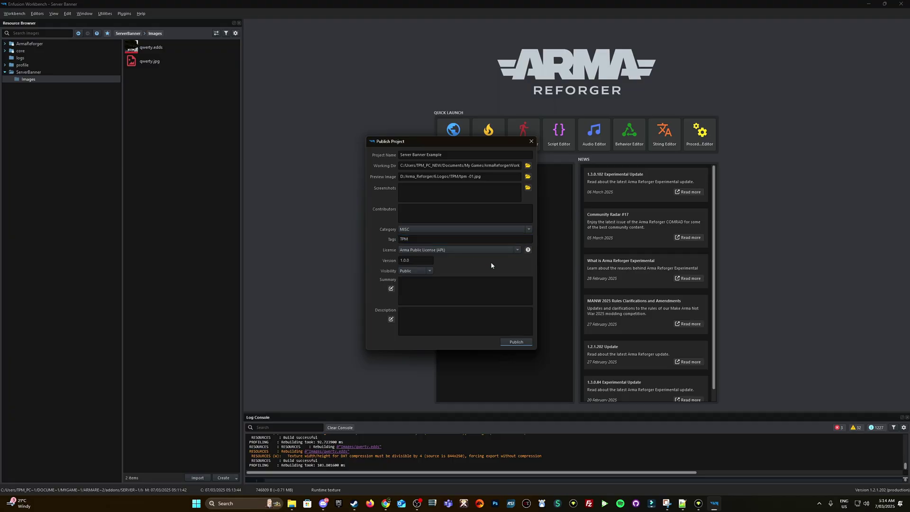
pyautogui.doubleClick(405, 261)
pyautogui.click(426, 273)
# Write the summary 'Server banner image example' and copy it into the description
pyautogui.click(427, 290)
pyautogui.write('banner im')
pyautogui.write('age ex')
pyautogui.write('ample')
pyautogui.hotkey('ctrl', 'a')
pyautogui.hotkey('ctrl', 'c')
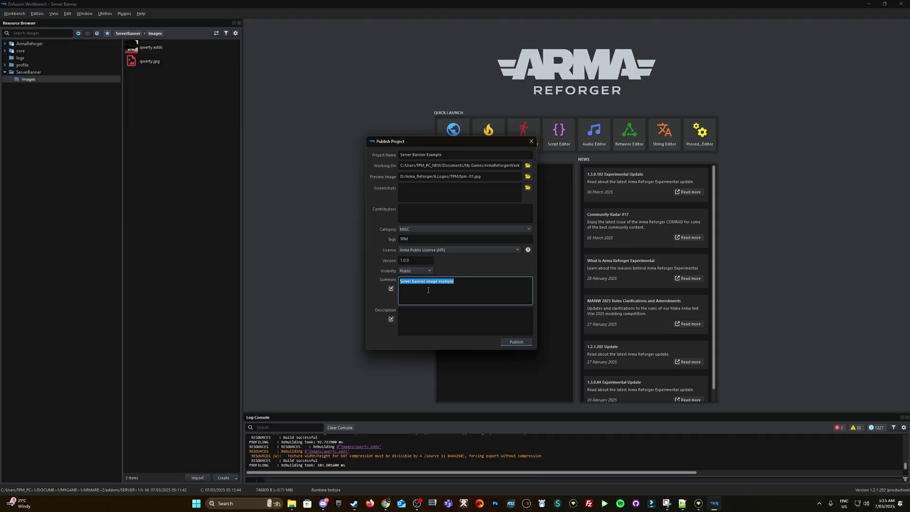
pyautogui.click(479, 321)
pyautogui.hotkey('ctrl', 'v')
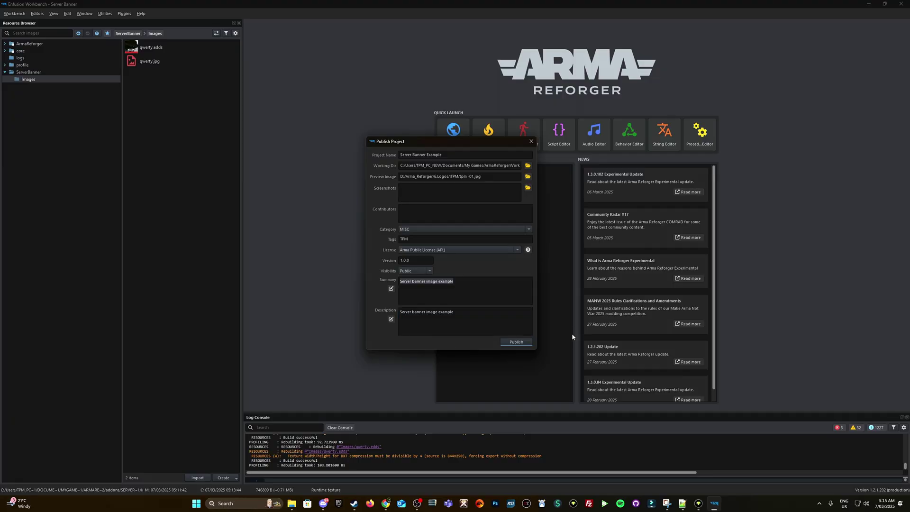
# Publish the project, confirm it, and acknowledge the success message
pyautogui.click(504, 343)
pyautogui.click(453, 252)
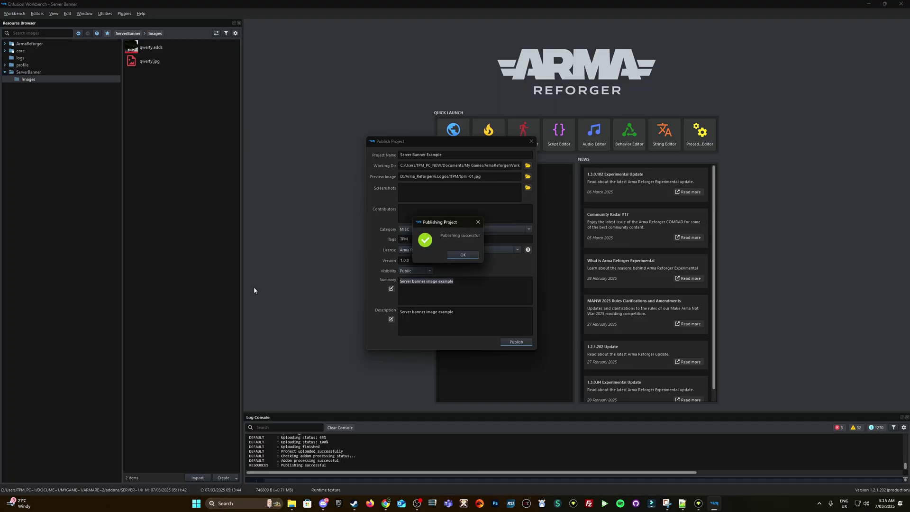
pyautogui.click(463, 255)
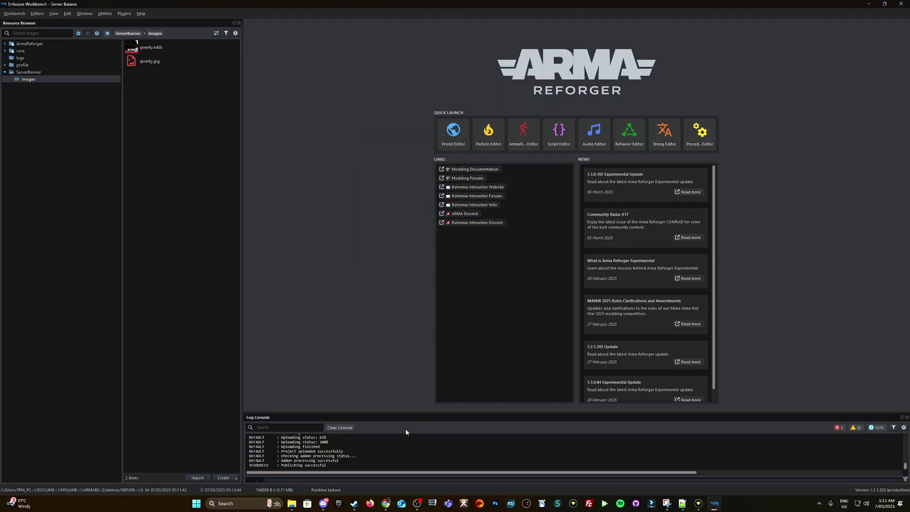
# Bring the Workshop site forward and search it for tpm mods
pyautogui.moveTo(386, 503)
pyautogui.click(385, 467)
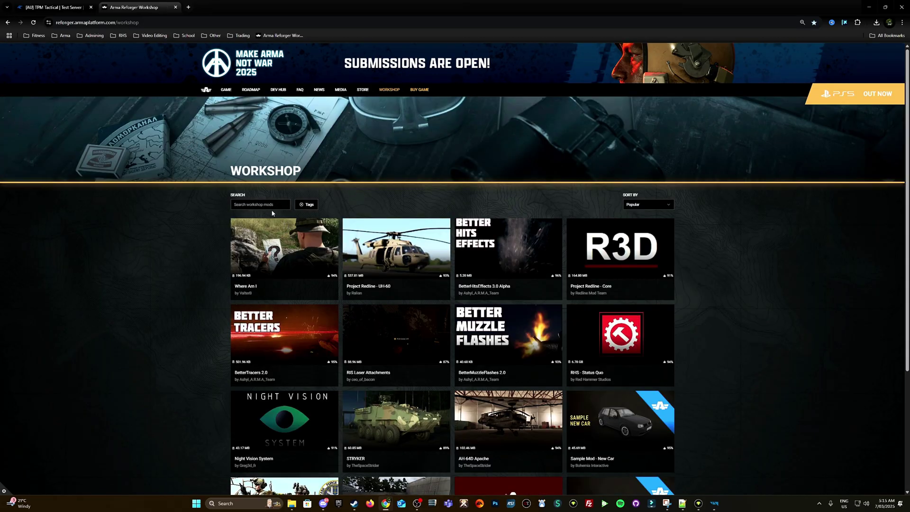
pyautogui.click(272, 204)
pyautogui.write('tpm')
pyautogui.press('Return')
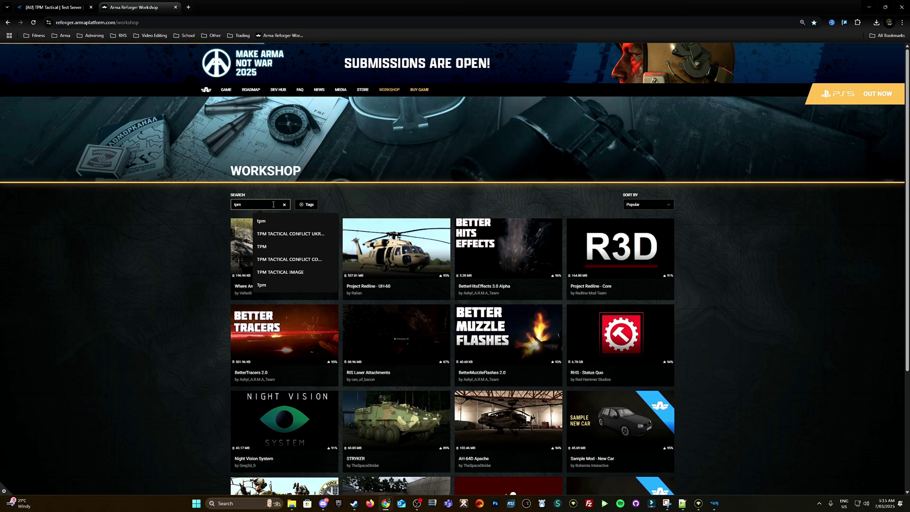
# Open Server Banner Example from results page 3, copy its ID, and return to Workbench
pyautogui.scroll(-3, 298, 280)
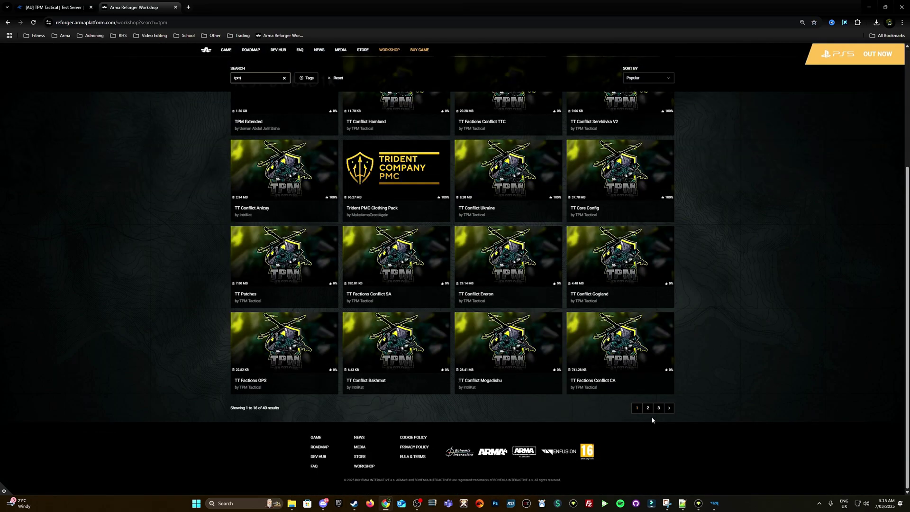
pyautogui.click(663, 408)
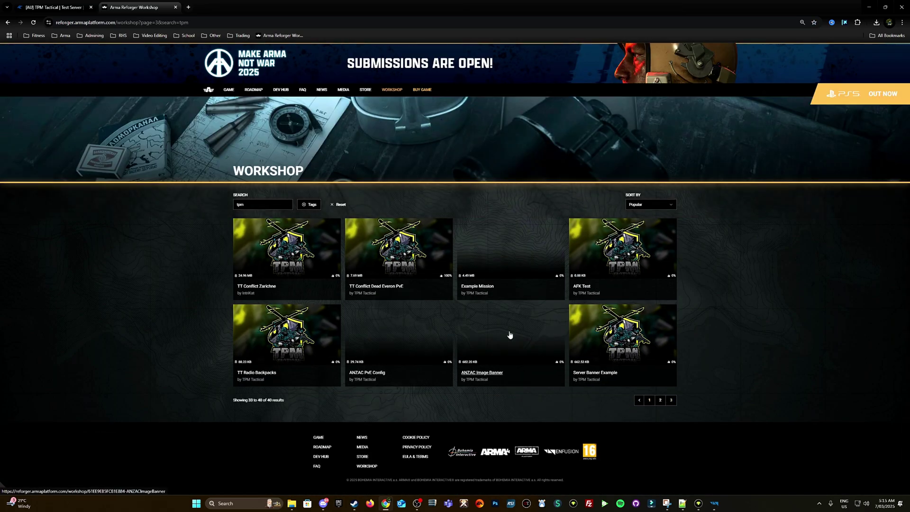
pyautogui.click(633, 349)
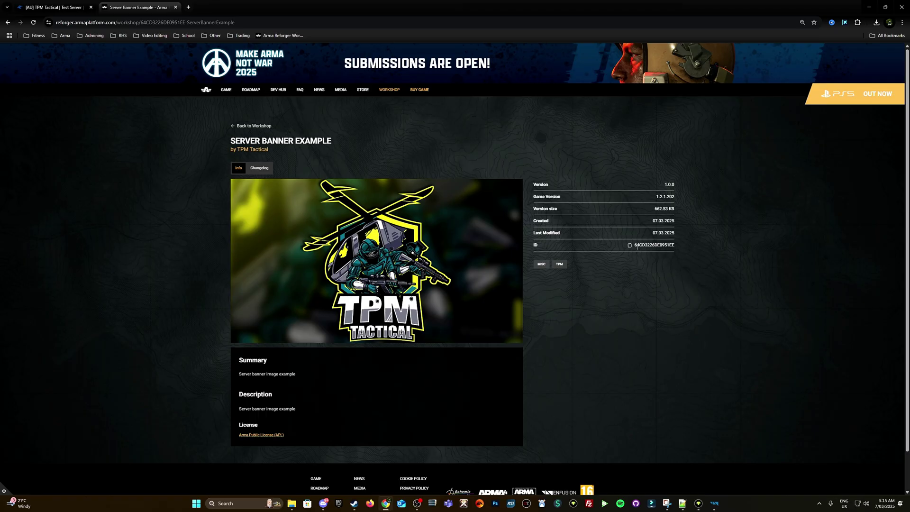
pyautogui.click(629, 245)
pyautogui.hotkey('alt', 'Tab')
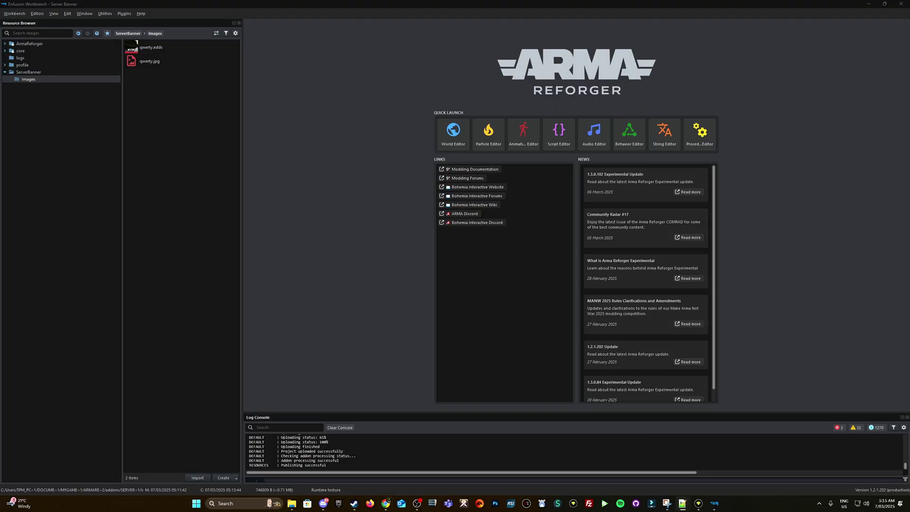
# Replace 'mission' on line 47 with {64CD3226DE0951EE}, pasting the ID between typed braces
pyautogui.click(682, 503)
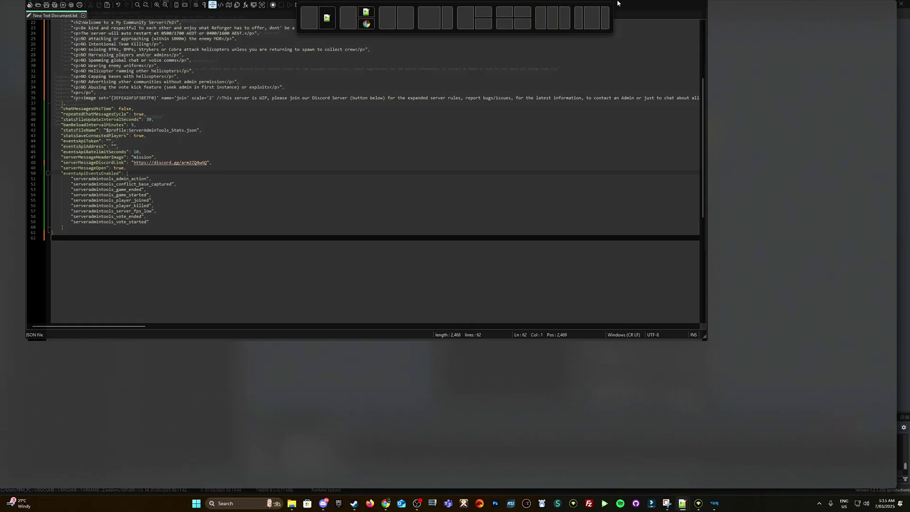
pyautogui.scroll(5, 257, 217)
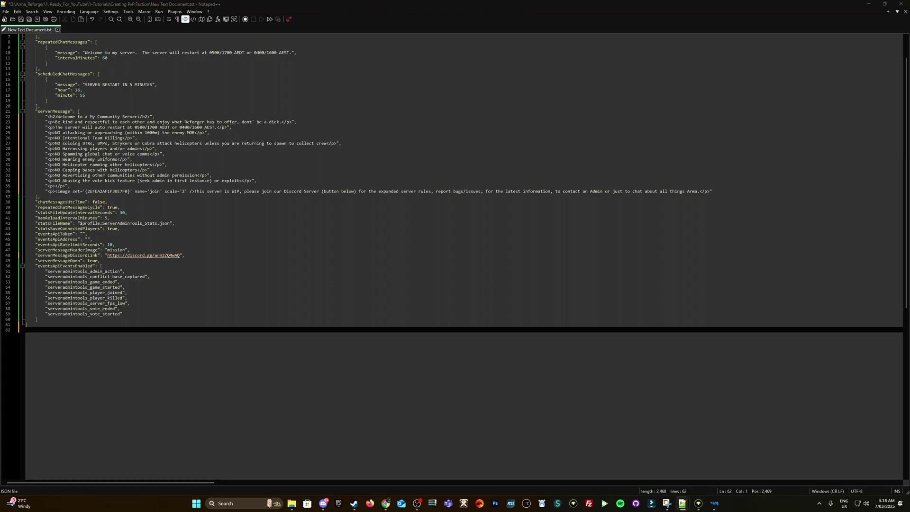
pyautogui.click(128, 250)
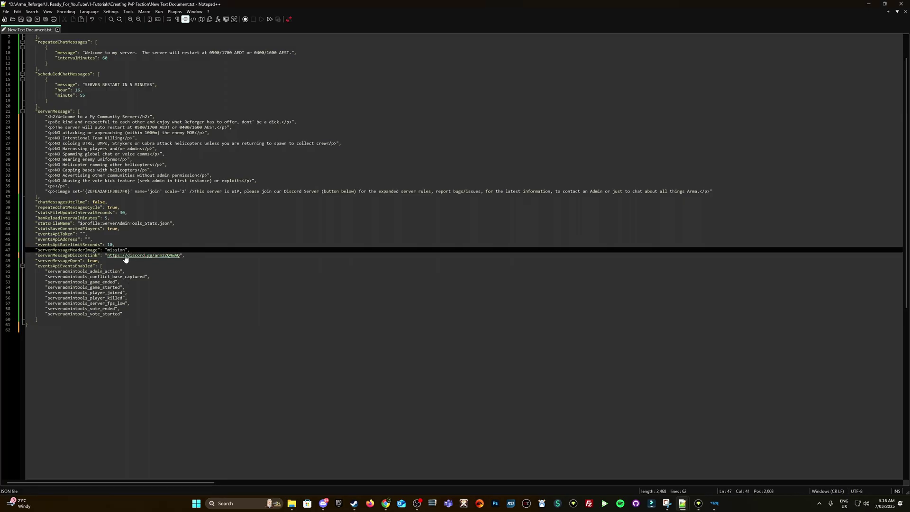
pyautogui.press('BackSpace')
pyautogui.press('BackSpace')
pyautogui.press('BackSpace')
pyautogui.press('BackSpace')
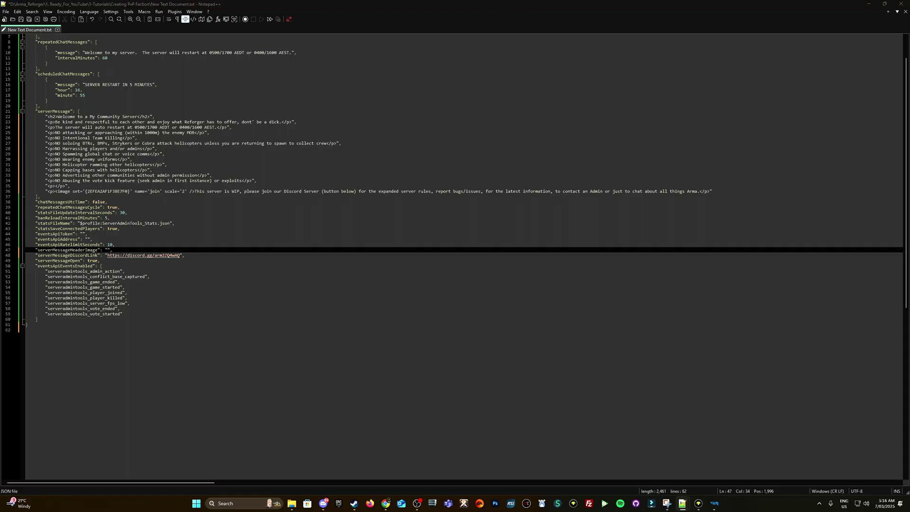
pyautogui.write('{')
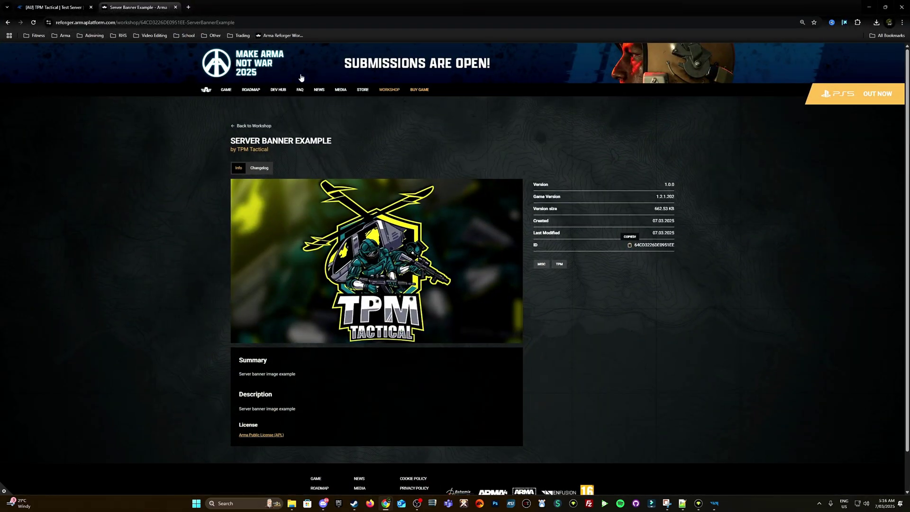
pyautogui.click(629, 244)
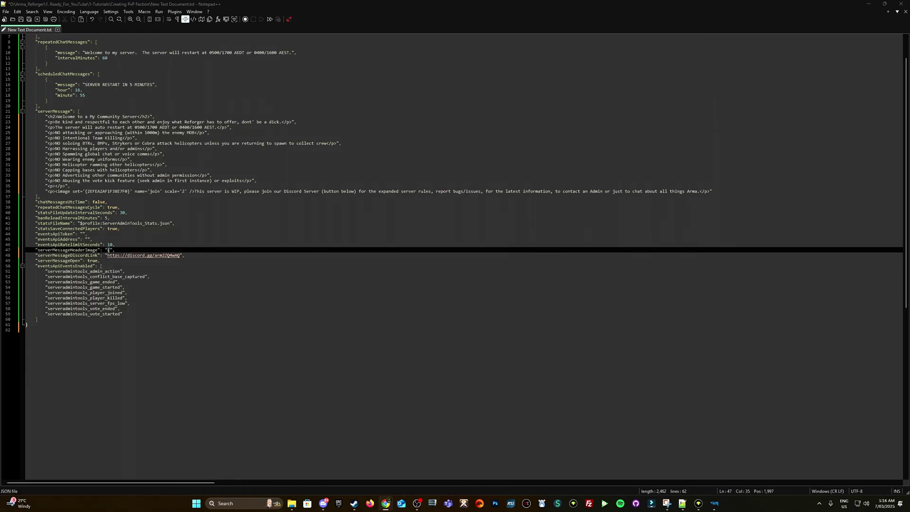
pyautogui.hotkey('ctrl', 'v')
pyautogui.click(150, 250)
pyautogui.write('}')
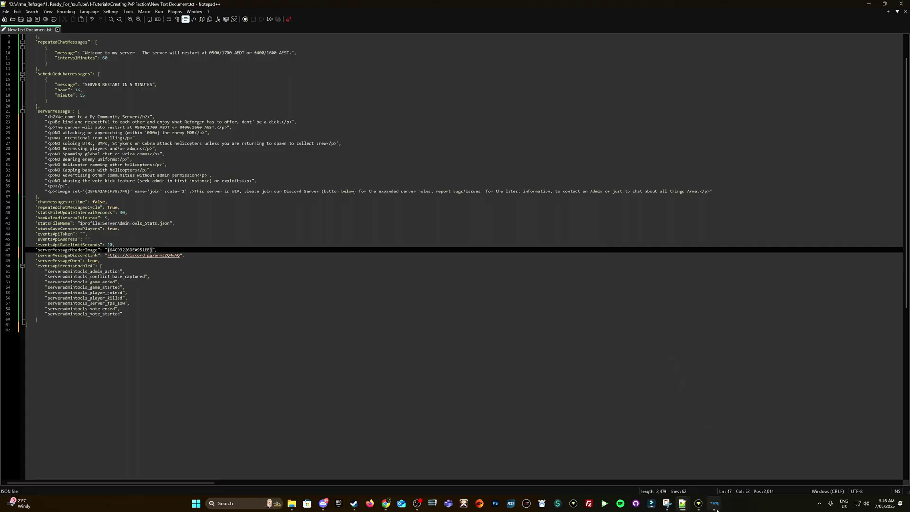
# Type the texture path Images/qwerty.edds into the config, checking it against Enfusion Workbench
pyautogui.moveTo(716, 505)
pyautogui.click(710, 462)
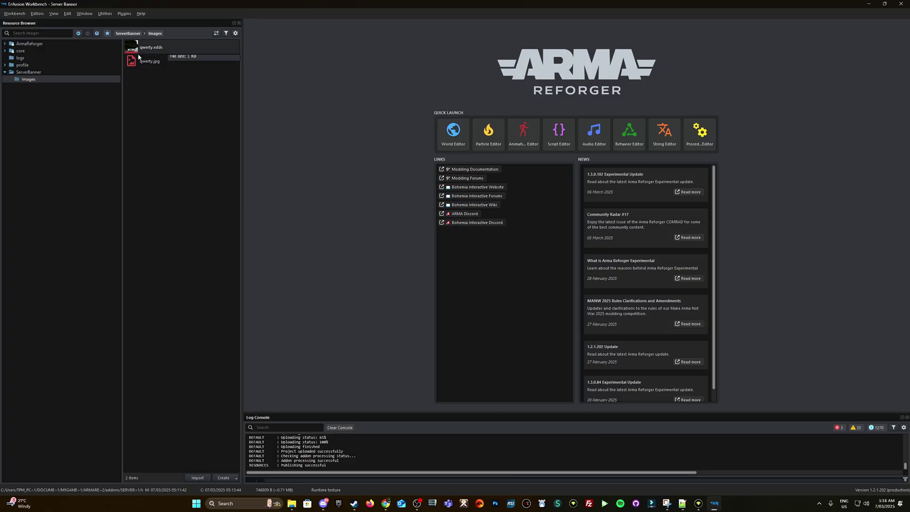
pyautogui.hotkey('alt', 'Tab')
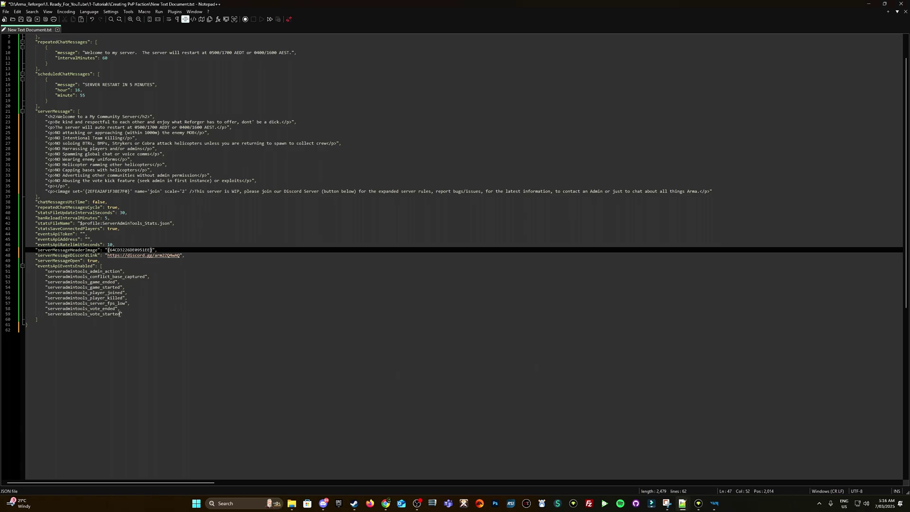
pyautogui.write('Images')
pyautogui.write('/qwert')
pyautogui.write('y.edds')
pyautogui.hotkey('alt', 'Tab')
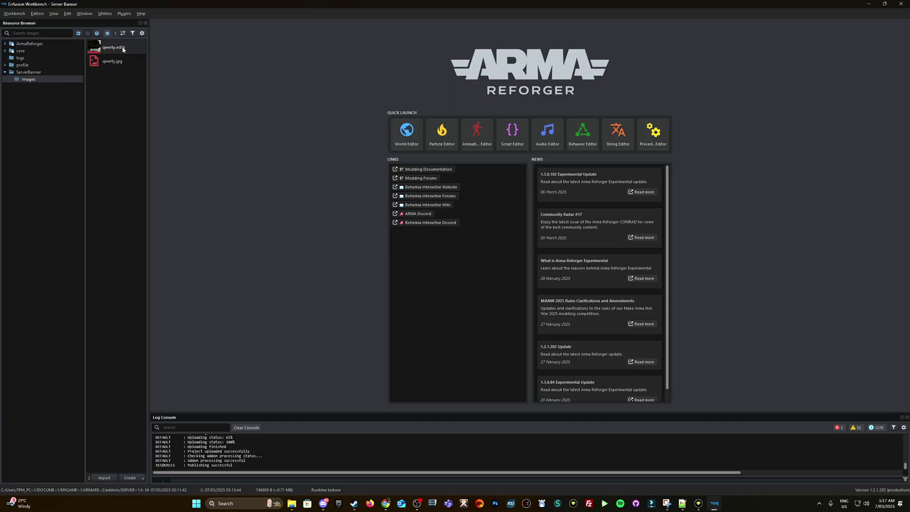
pyautogui.hotkey('alt', 'Tab')
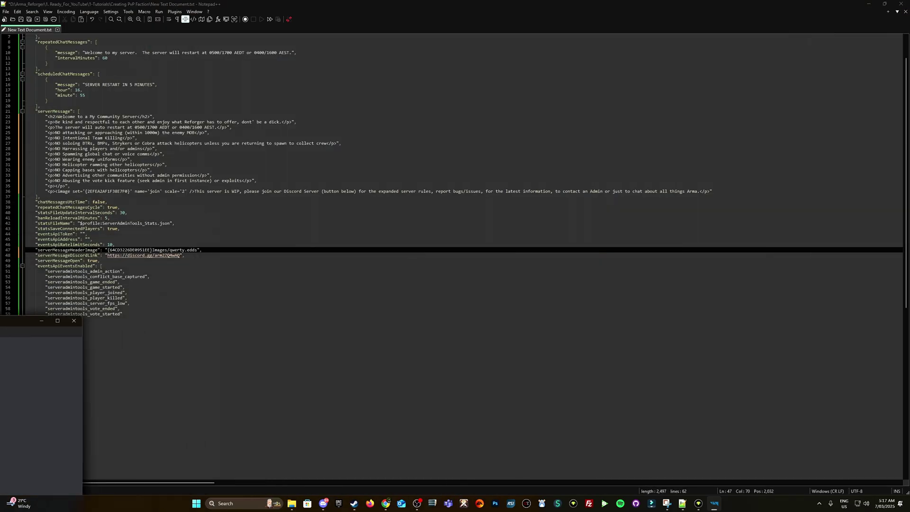
# Select and copy the entire config, then minimise Notepad++
pyautogui.press('Down')
pyautogui.press('Down')
pyautogui.press('Down')
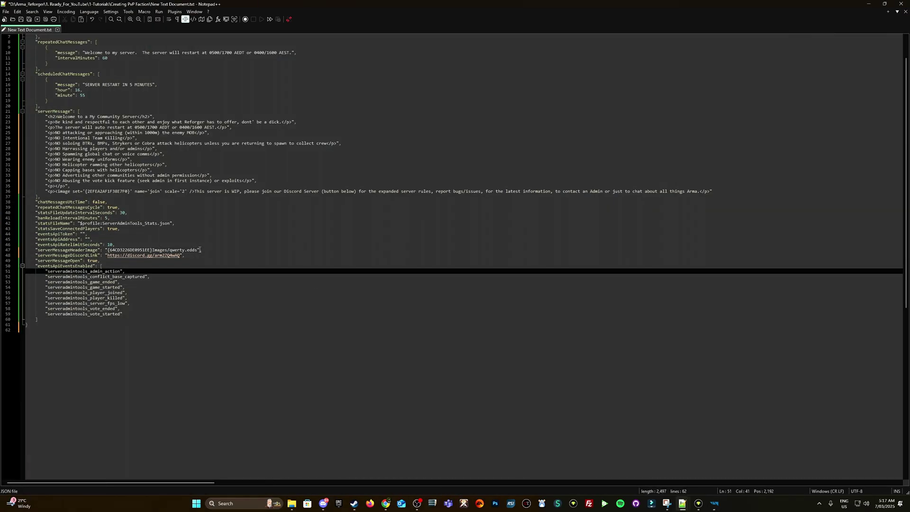
pyautogui.click(167, 132)
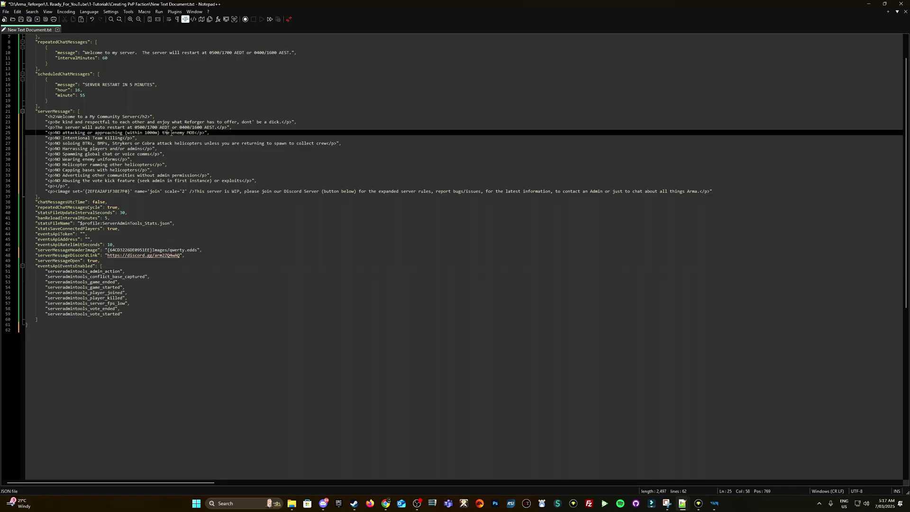
pyautogui.hotkey('ctrl', 'a')
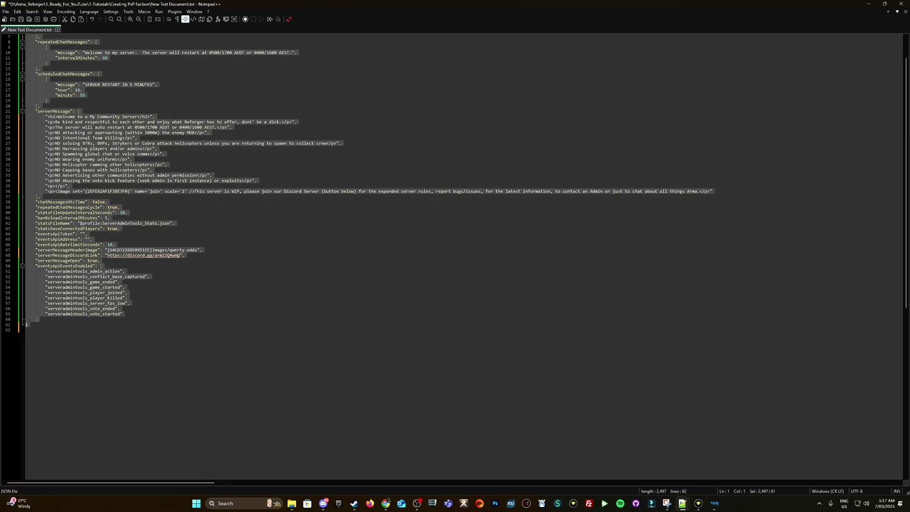
pyautogui.scroll(2, 307, 202)
pyautogui.click(204, 127)
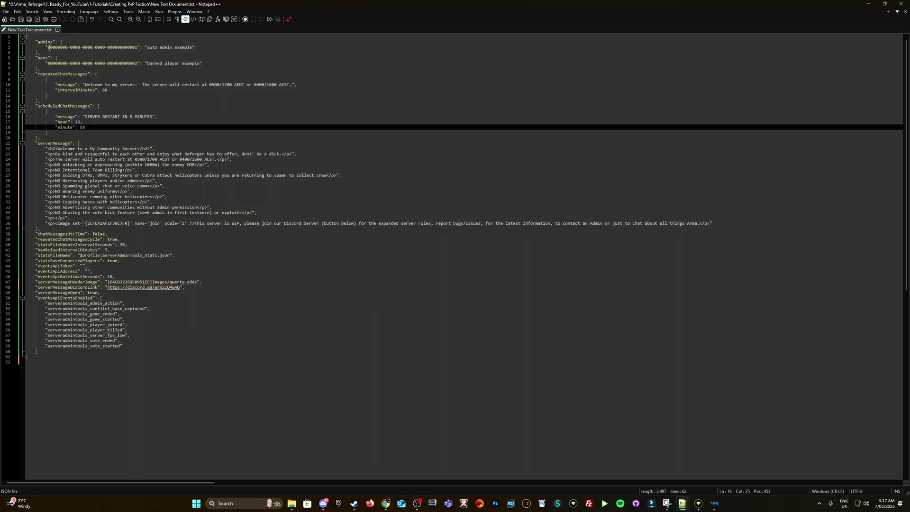
pyautogui.click(194, 141)
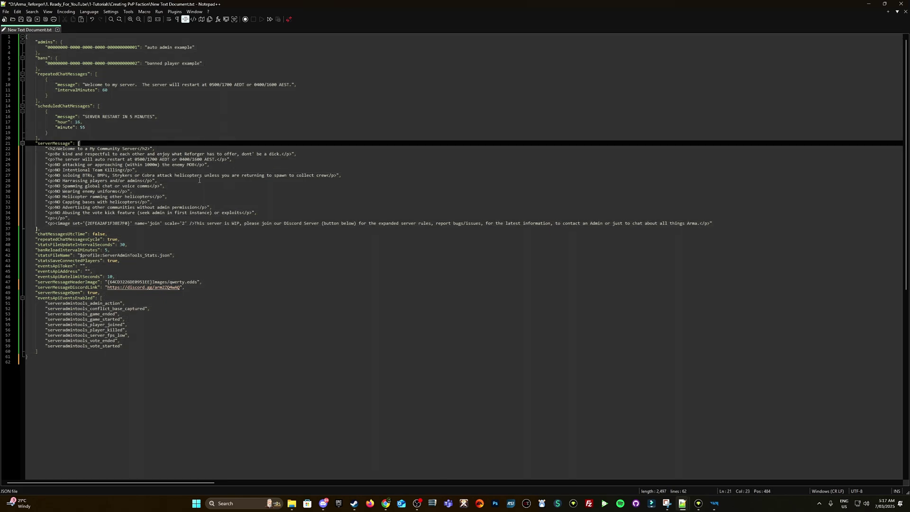
pyautogui.hotkey('ctrl', 'a')
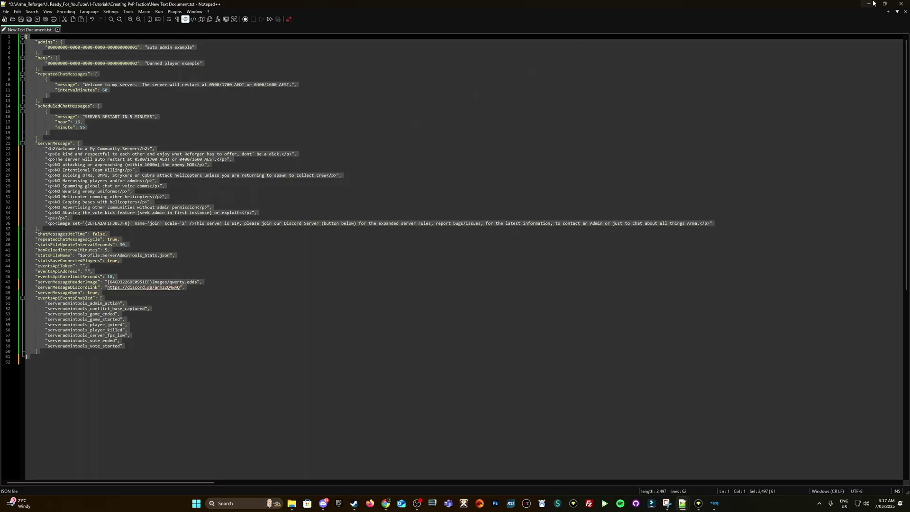
pyautogui.click(867, 6)
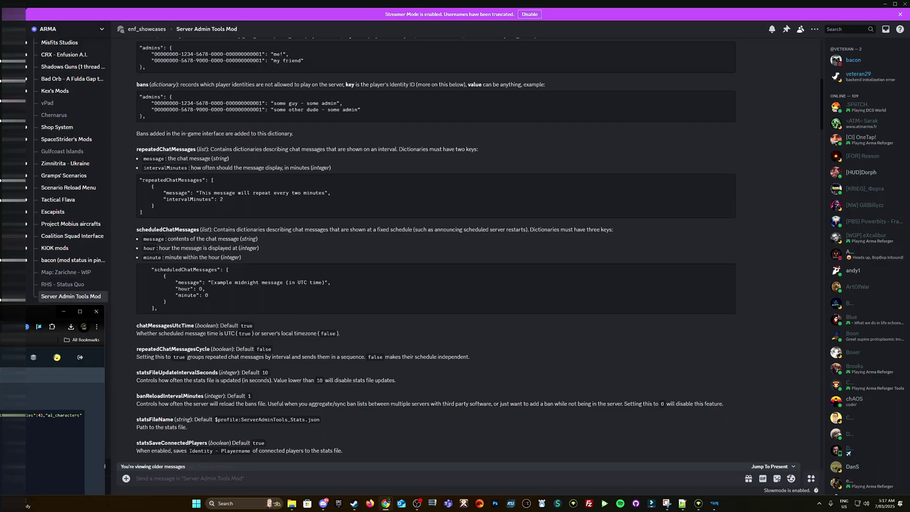
# Open ServerAdminTools_Config.json from the profile/profile folder in the panel's file manager
pyautogui.click(385, 503)
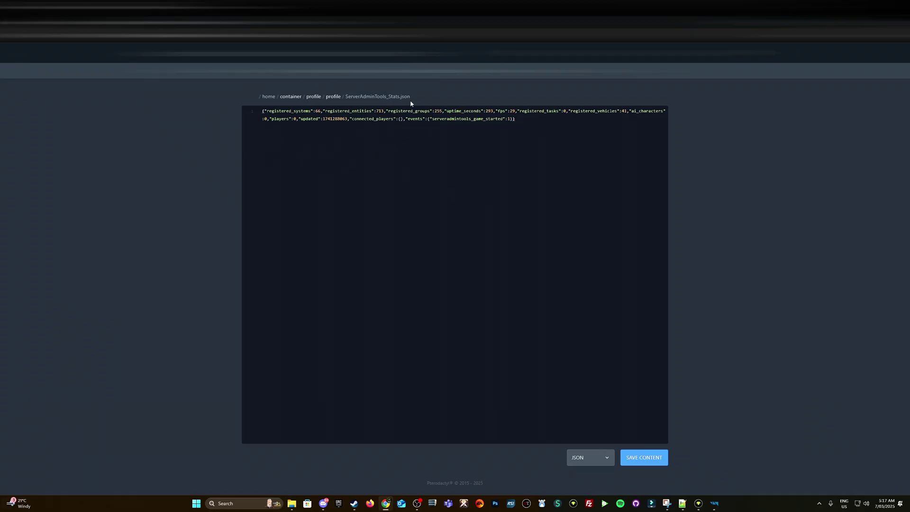
pyautogui.click(334, 97)
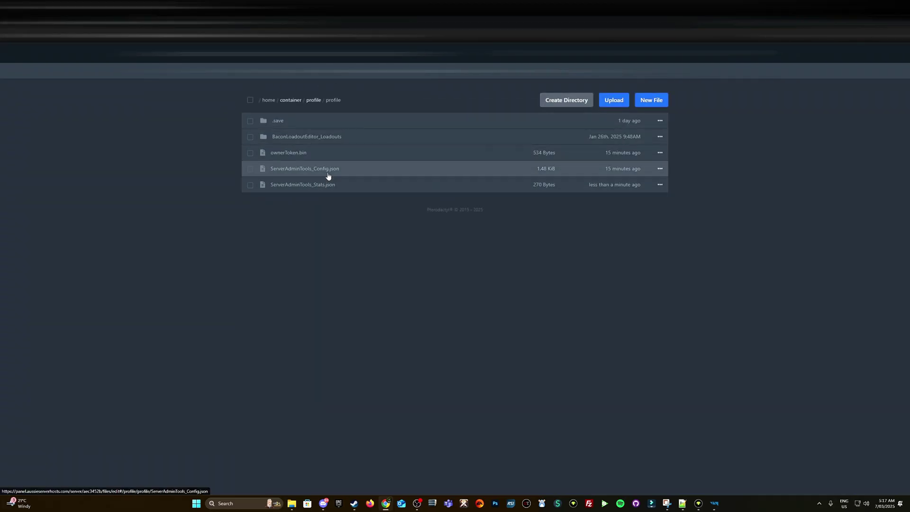
pyautogui.click(299, 101)
pyautogui.click(279, 233)
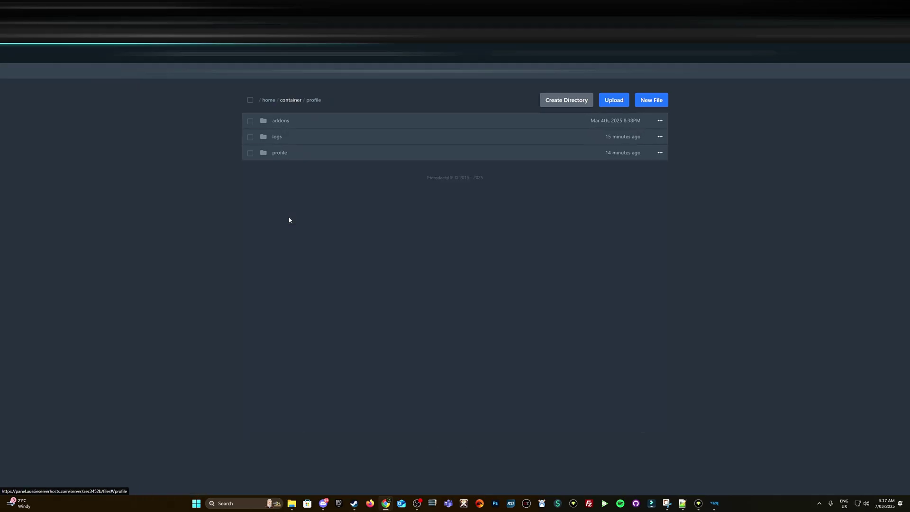
pyautogui.click(305, 152)
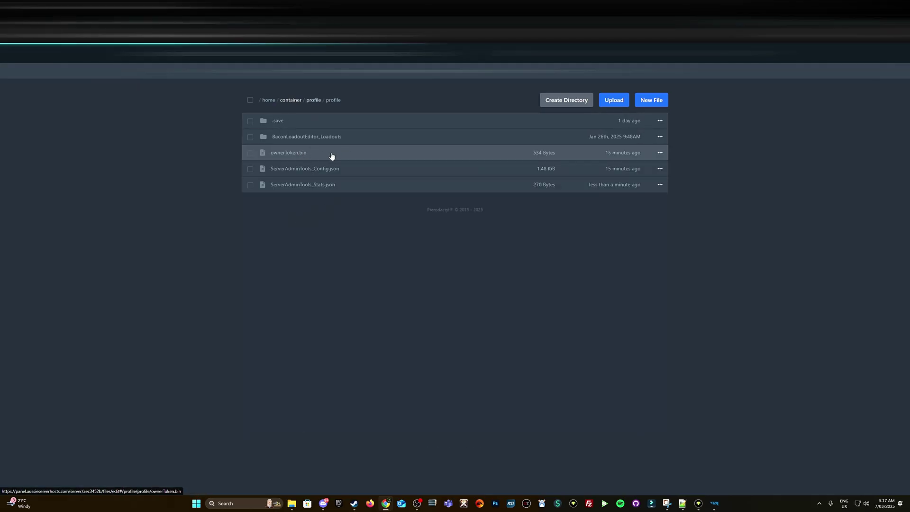
pyautogui.click(349, 172)
# Replace the file's old one-line contents with the pasted formatted config
pyautogui.hotkey('ctrl', 'a')
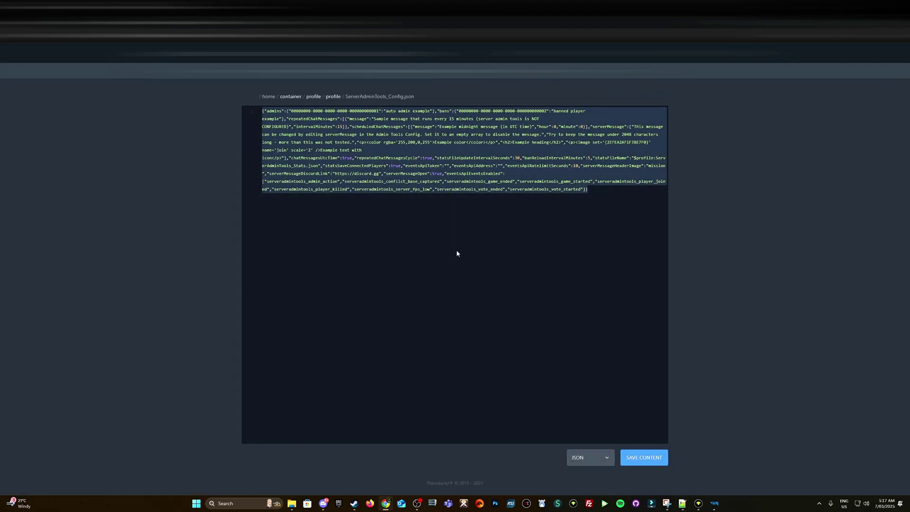
pyautogui.press('Delete')
pyautogui.hotkey('ctrl', 'v')
pyautogui.scroll(3, 374, 272)
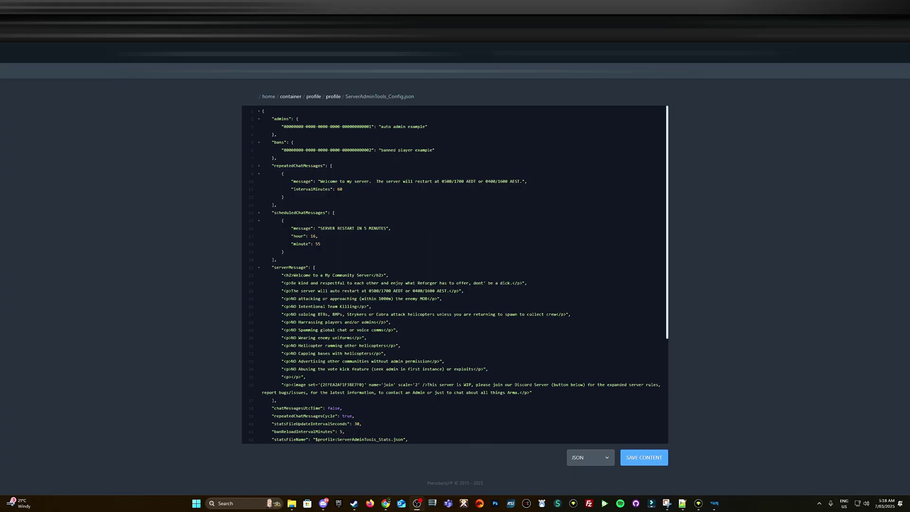
pyautogui.scroll(-2, 455, 274)
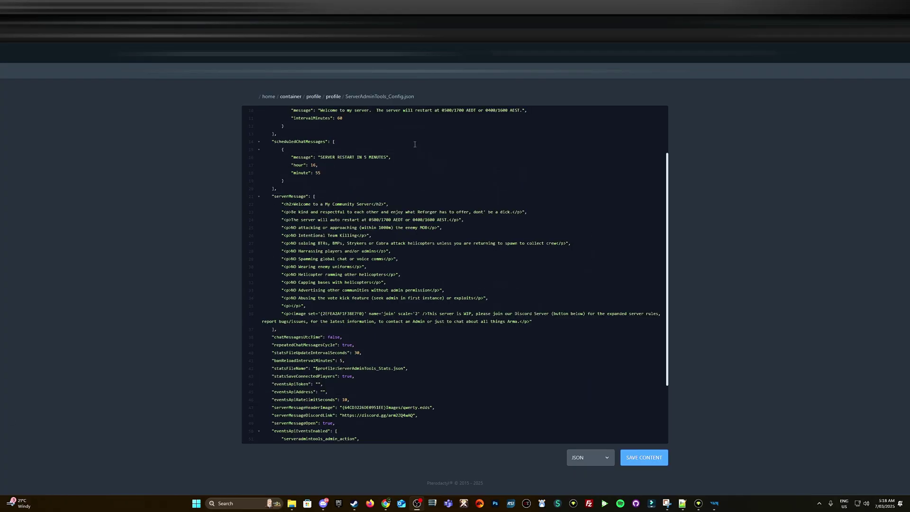
# Save the config, stop the test server from the Console, and return to the Files listing
pyautogui.click(643, 457)
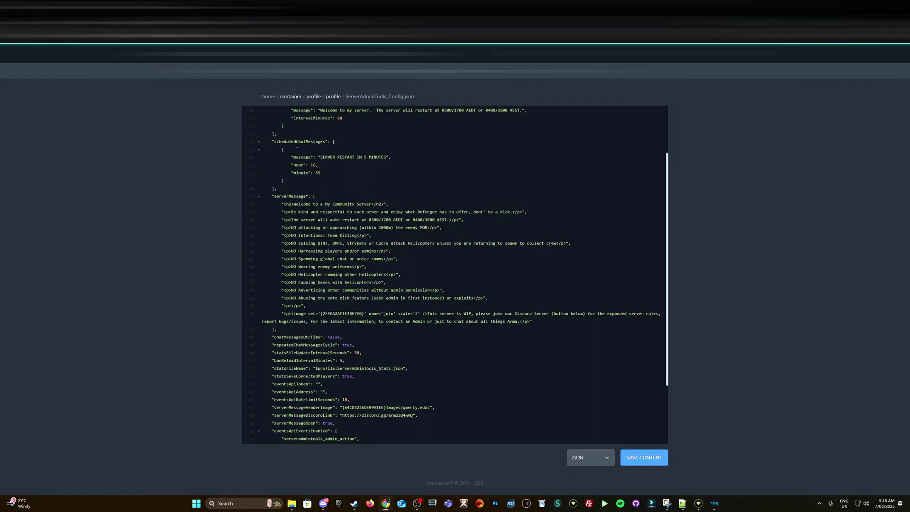
pyautogui.click(290, 81)
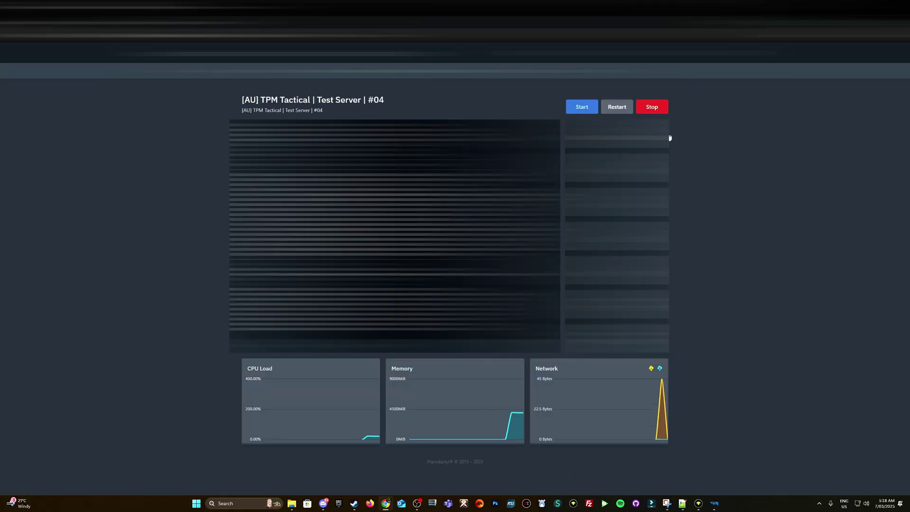
pyautogui.click(652, 107)
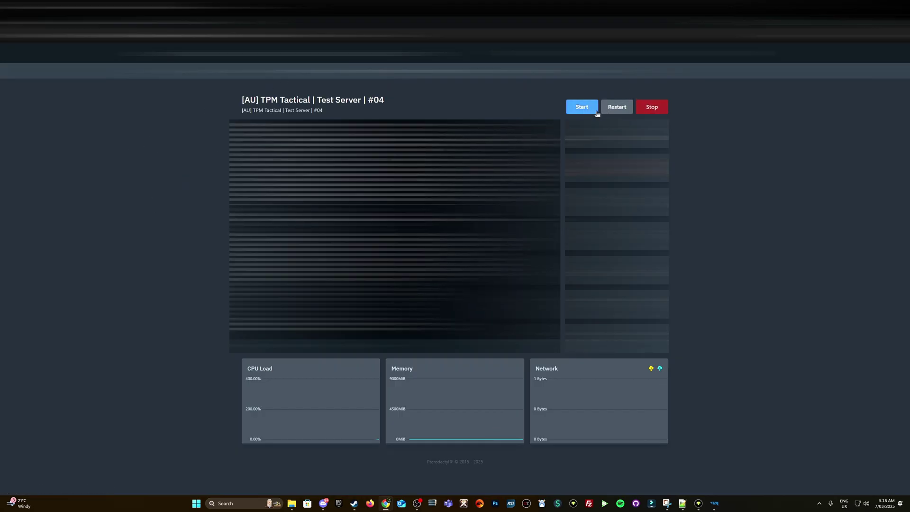
pyautogui.click(582, 107)
# Open config.json in the file manager and paste a duplicate of the existing mod entry
pyautogui.click(293, 80)
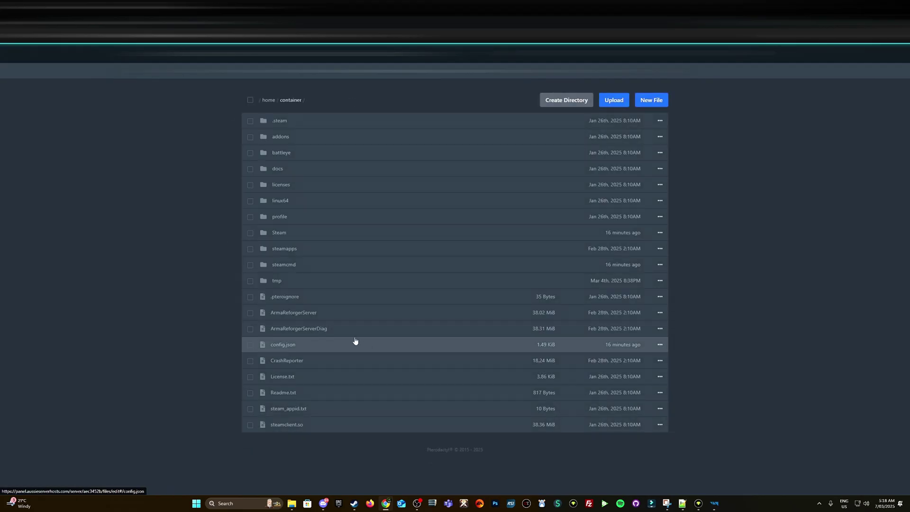
pyautogui.click(332, 345)
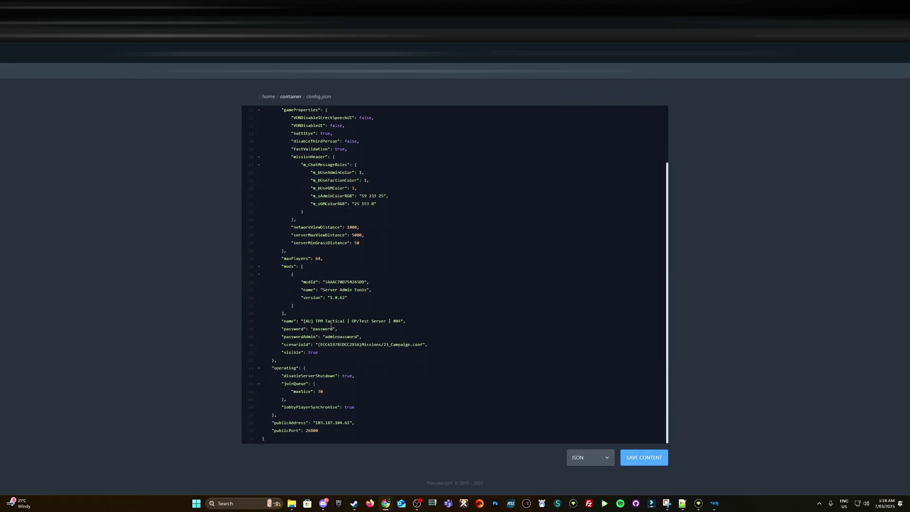
pyautogui.moveTo(294, 305); pyautogui.dragTo(241, 274)
pyautogui.hotkey('ctrl', 'c')
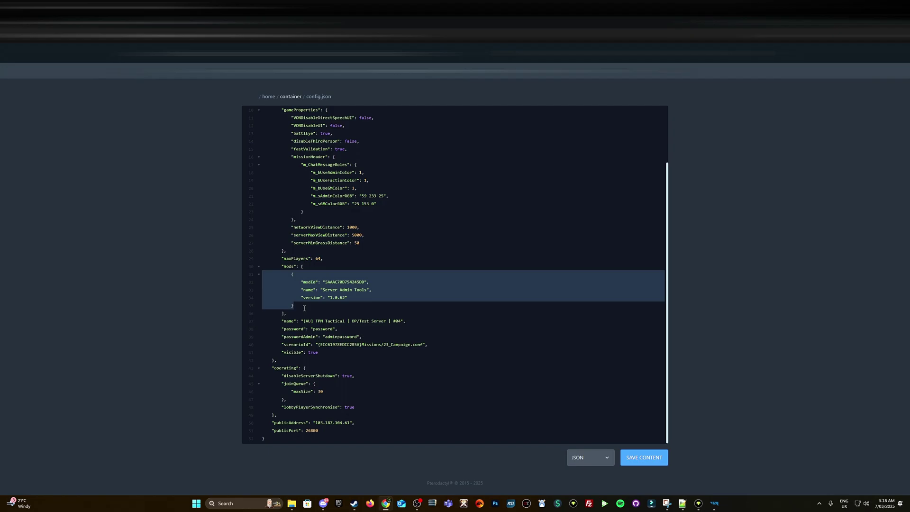
pyautogui.click(303, 305)
pyautogui.press('Return')
pyautogui.hotkey('ctrl', 'v')
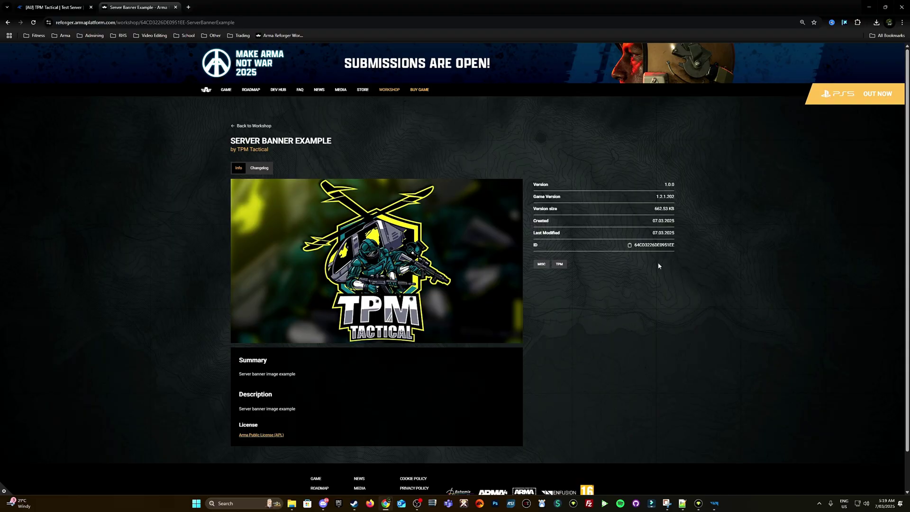
# Set the duplicated entry's modId to the banner mod's workshop ID 64CD3226DE0951EE
pyautogui.click(629, 244)
pyautogui.click(60, 4)
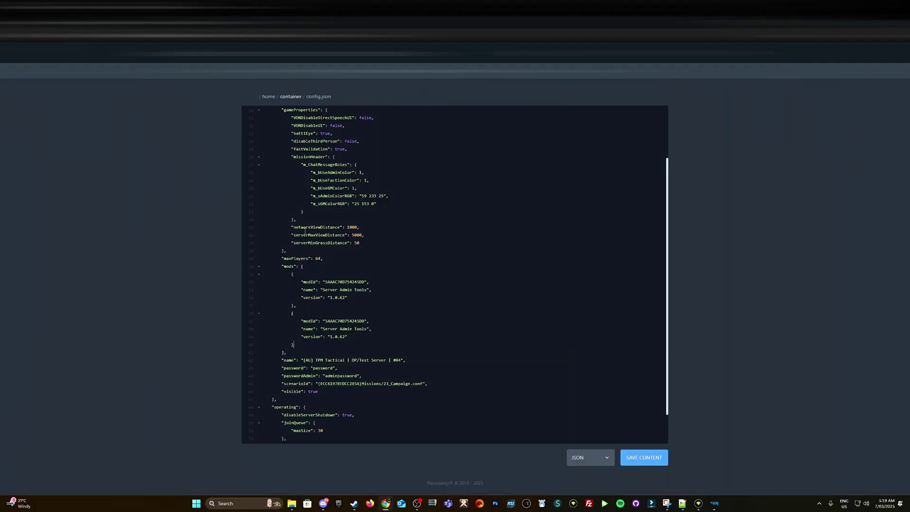
pyautogui.doubleClick(345, 321)
pyautogui.hotkey('ctrl', 'v')
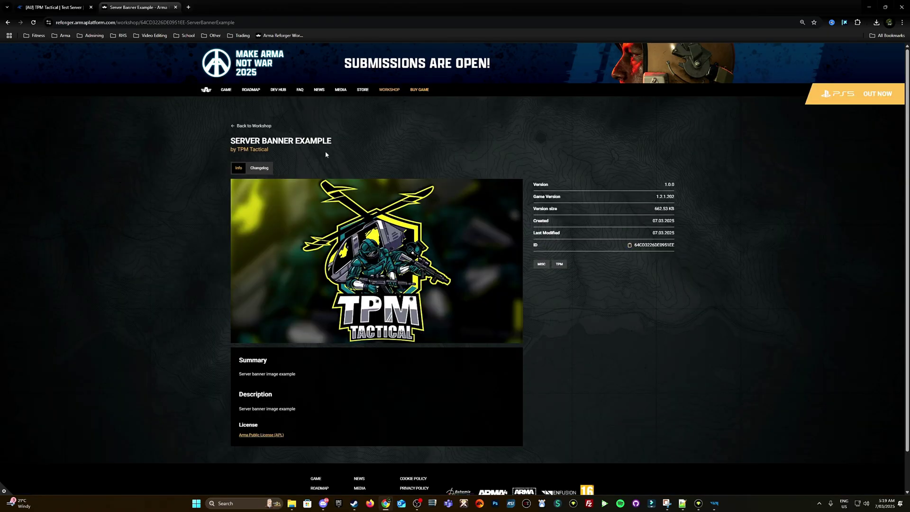
# Name the new mod 'Server Banner Example', set version 1.0.0, and save config.json
pyautogui.moveTo(333, 141); pyautogui.dragTo(226, 144)
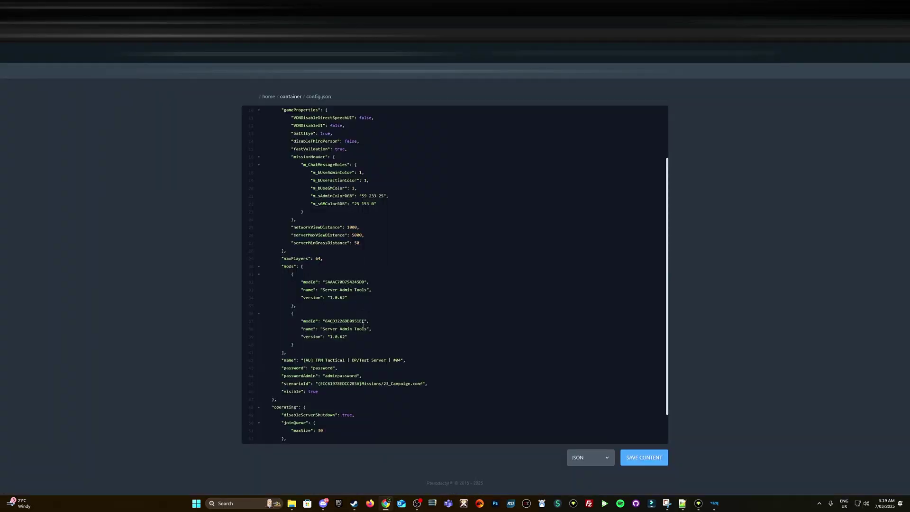
pyautogui.moveTo(368, 328); pyautogui.dragTo(323, 328)
pyautogui.hotkey('ctrl', 'v')
pyautogui.click(344, 339)
pyautogui.press('BackSpace')
pyautogui.press('BackSpace')
pyautogui.write('0')
pyautogui.click(639, 464)
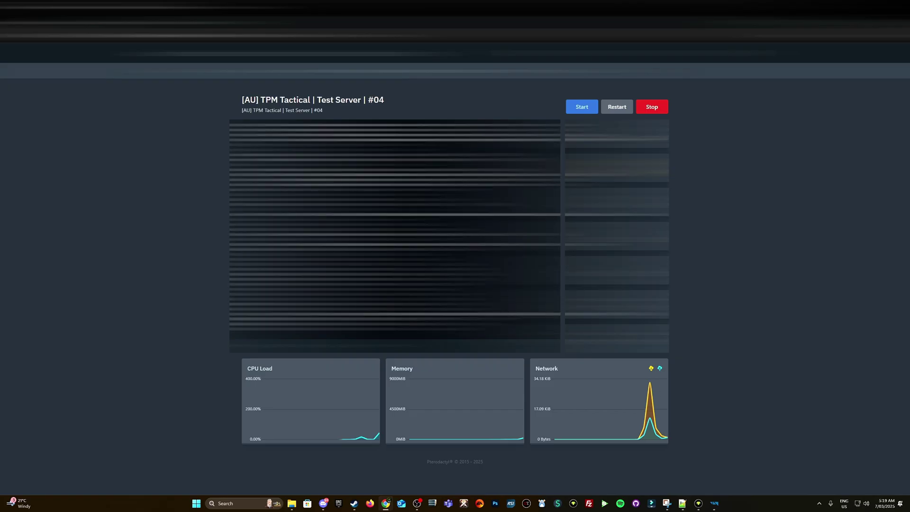
# Bring the leftover Enfusion Workbench window forward and close it
pyautogui.click(714, 503)
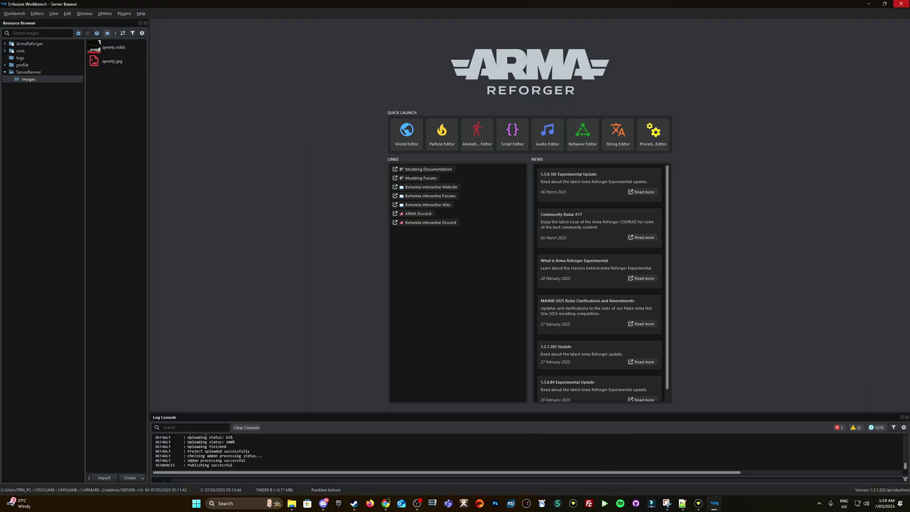
pyautogui.click(901, 4)
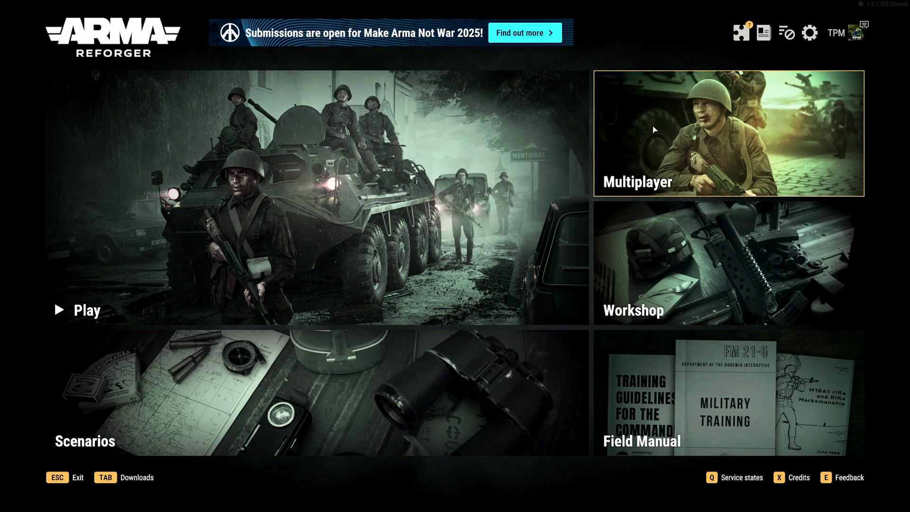
# Join the password-locked OP/Test Server #04 from favourites, entering the server password and fetching its mods
pyautogui.click(653, 128)
pyautogui.click(338, 59)
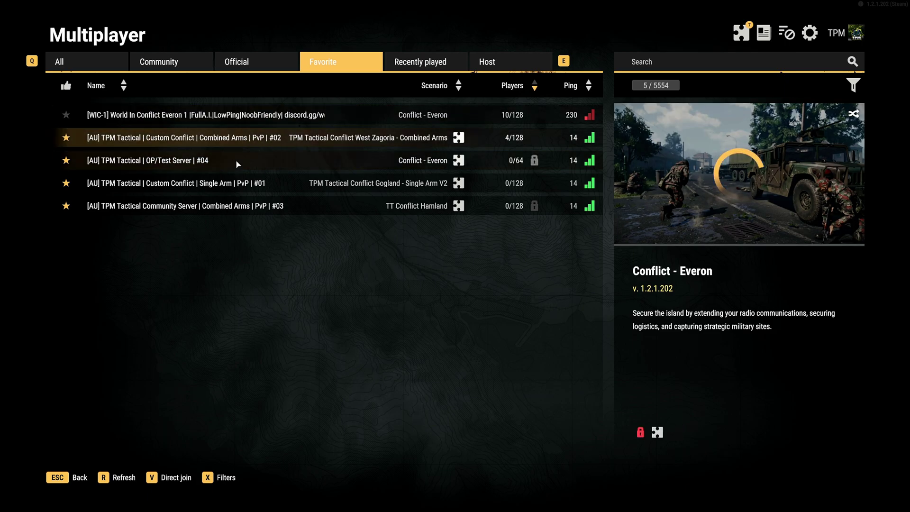
pyautogui.doubleClick(274, 165)
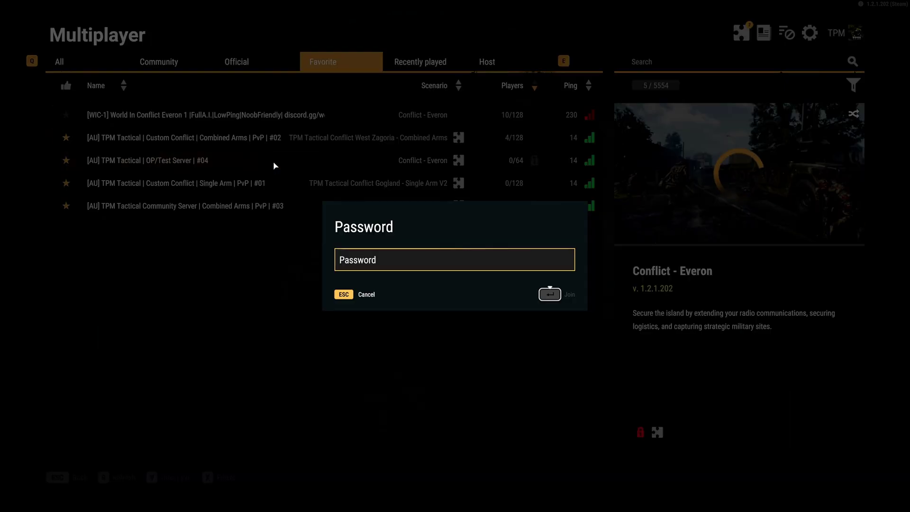
pyautogui.click(366, 264)
pyautogui.write('********')
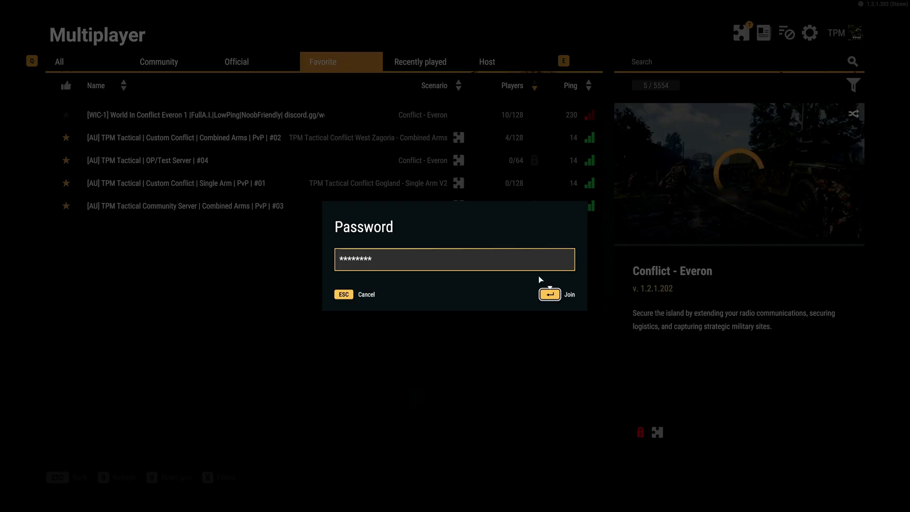
pyautogui.click(548, 293)
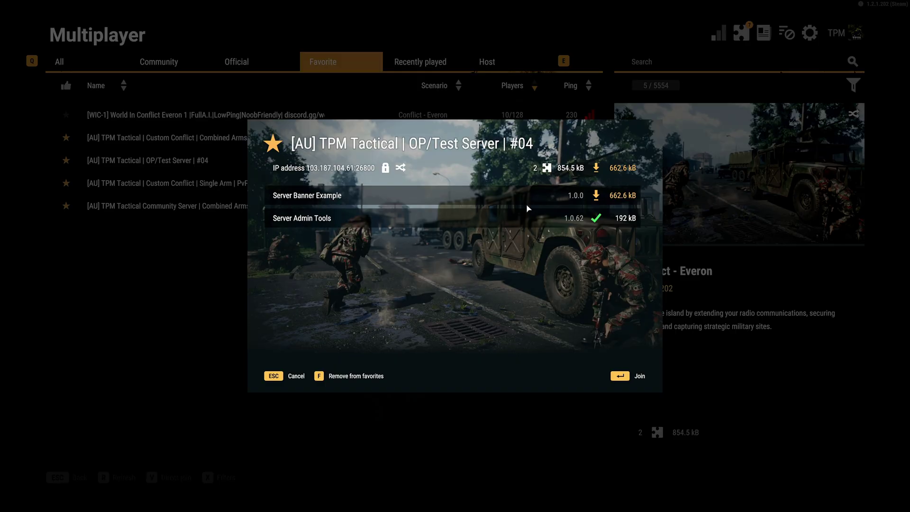
pyautogui.click(620, 377)
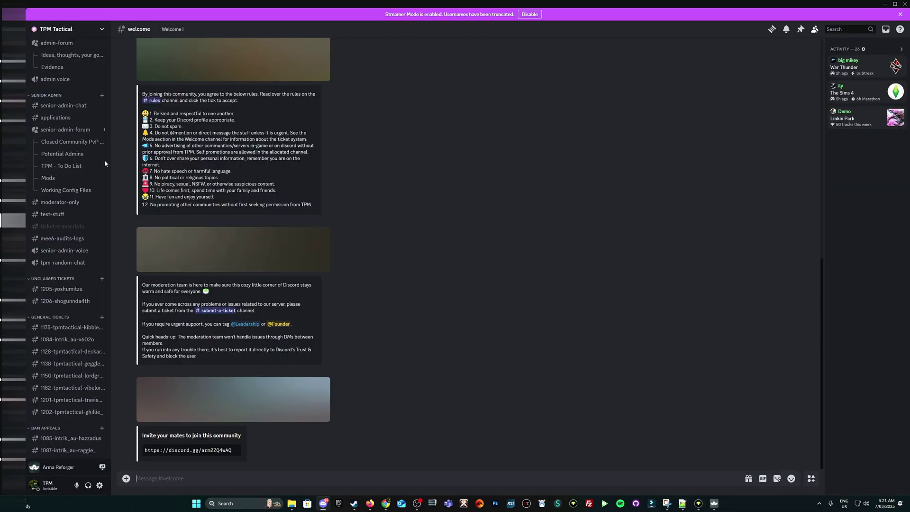
# Scroll through the #welcome channel, minimise Discord, and bring Arma Reforger back
pyautogui.scroll(10, 394, 293)
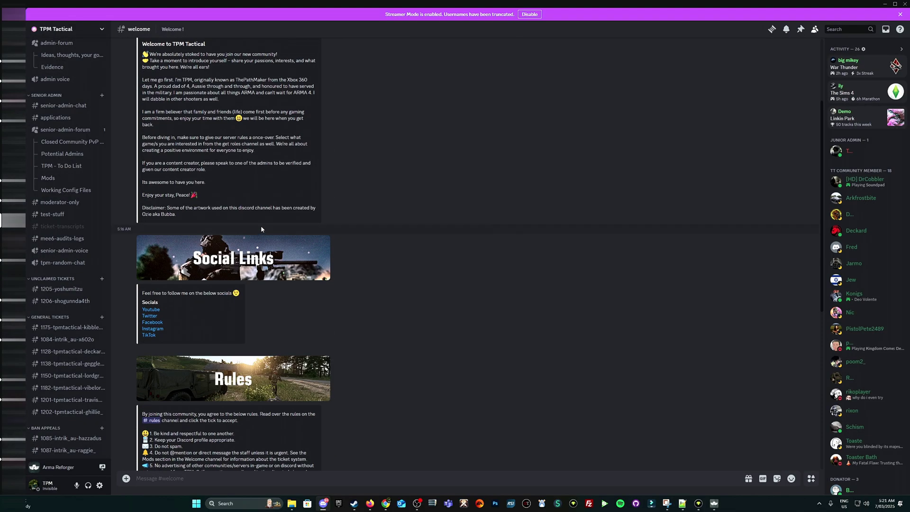
pyautogui.scroll(-5, 426, 127)
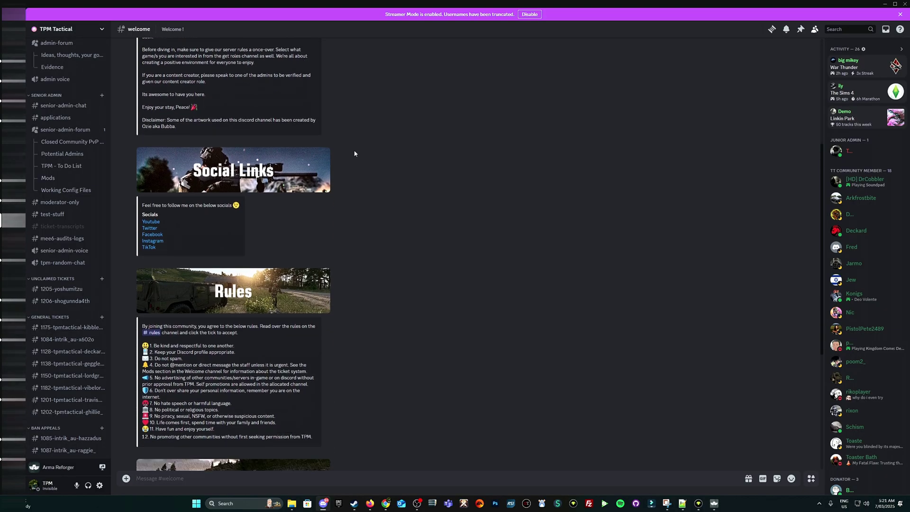
pyautogui.click(884, 4)
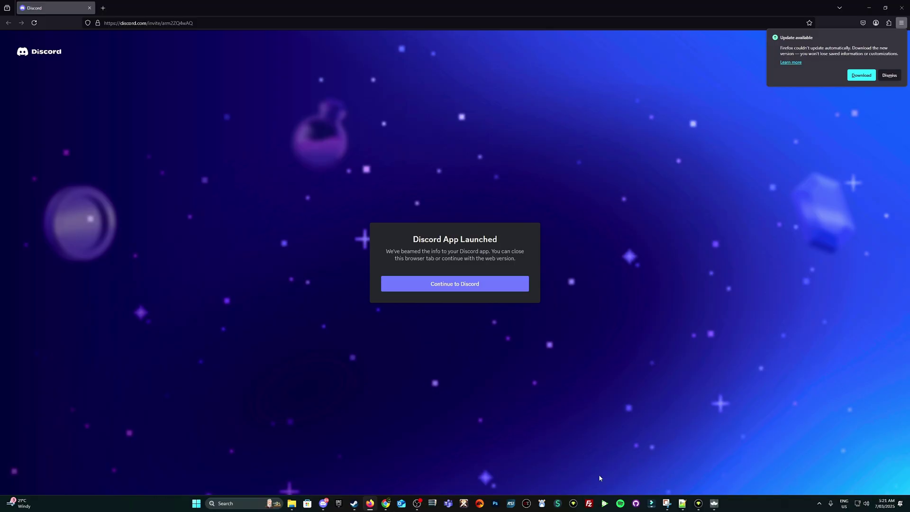
pyautogui.click(386, 505)
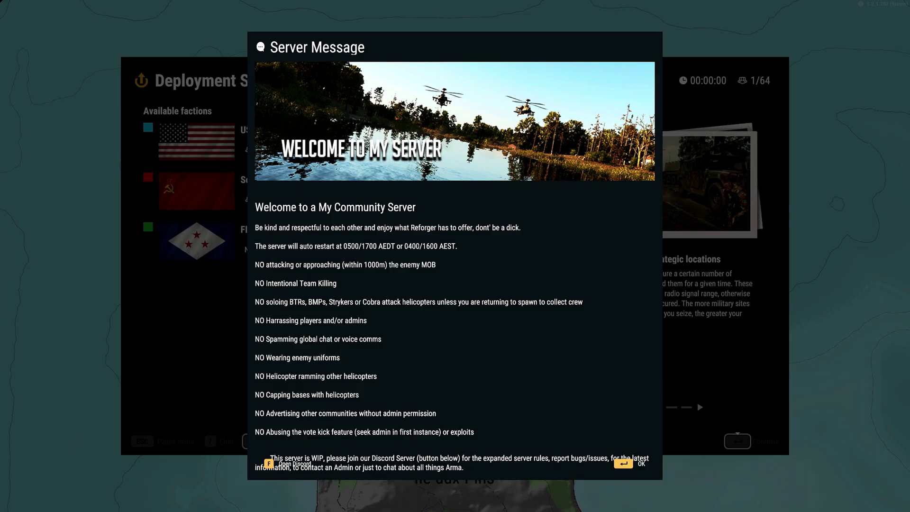
pyautogui.click(682, 503)
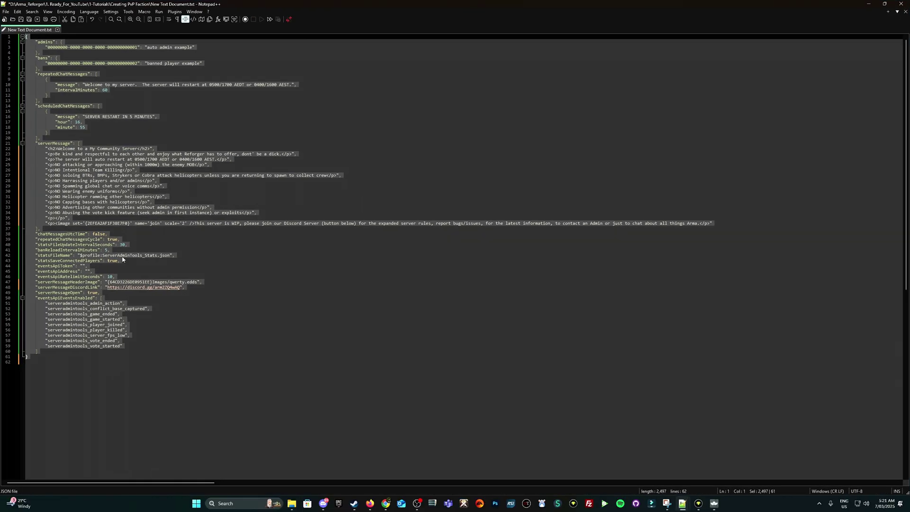
pyautogui.click(131, 175)
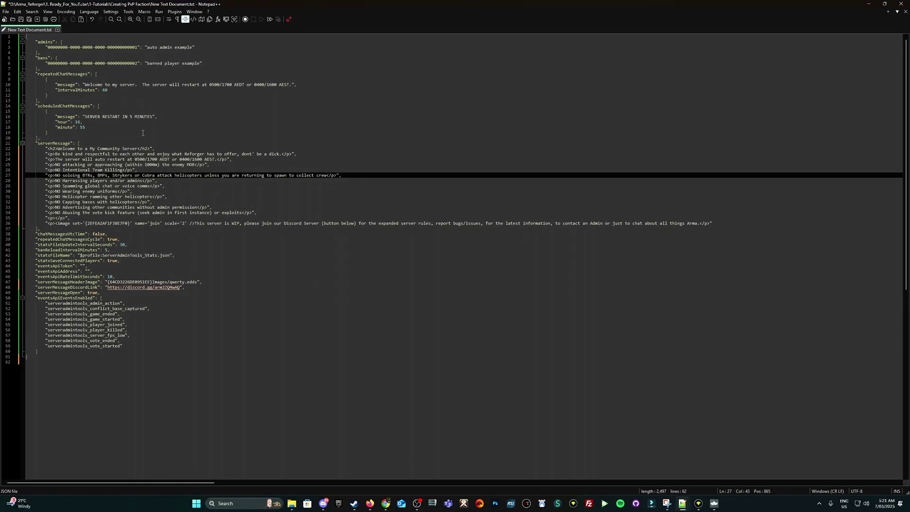
pyautogui.moveTo(277, 3)
pyautogui.mouseDown()
pyautogui.moveTo(589, 133)
pyautogui.moveTo(622, 116)
pyautogui.moveTo(630, 169)
pyautogui.moveTo(663, 171)
pyautogui.mouseUp()
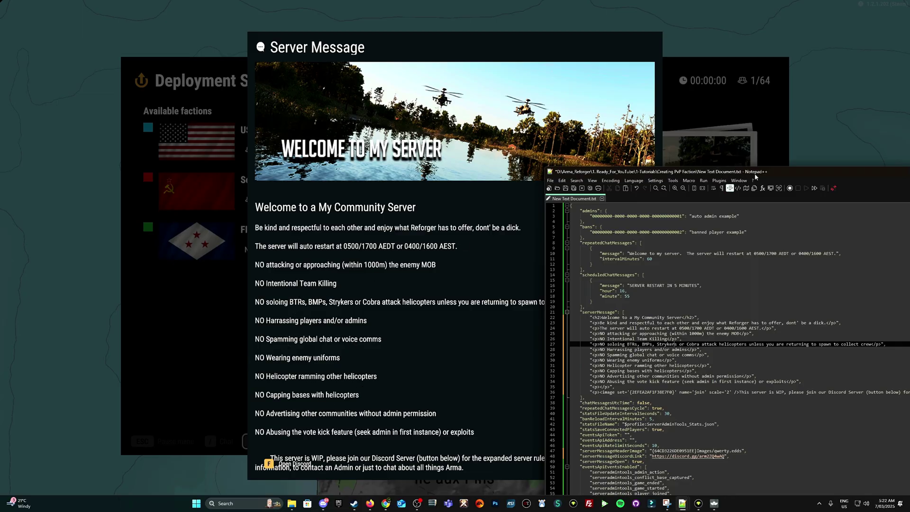
pyautogui.moveTo(781, 175); pyautogui.dragTo(0, 127)
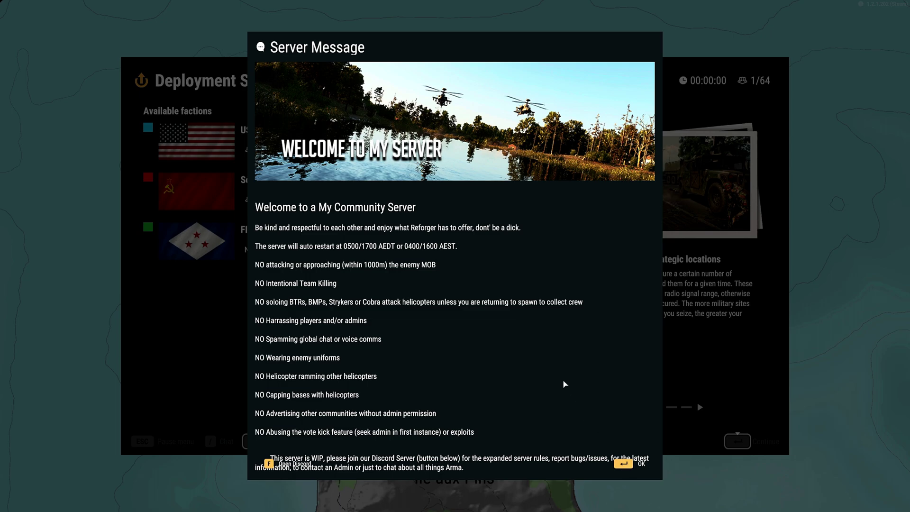
# Close the server message, join US Army's Atlas Red 1 group, and deploy at the Main Operating Base
pyautogui.click(624, 464)
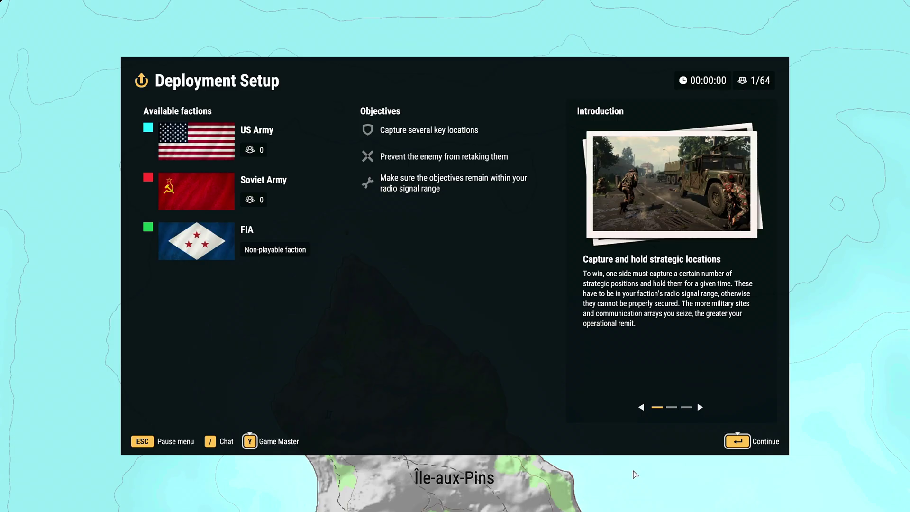
pyautogui.press('Return')
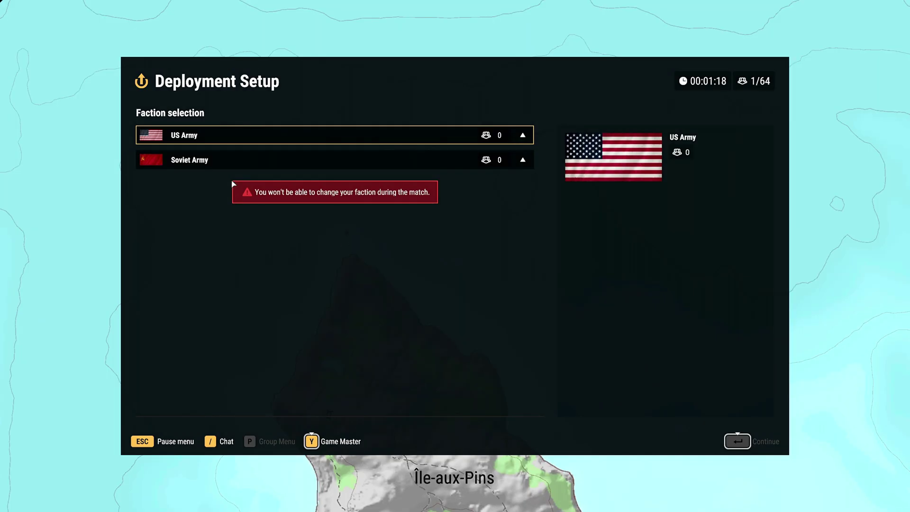
pyautogui.press('Return')
pyautogui.click(528, 283)
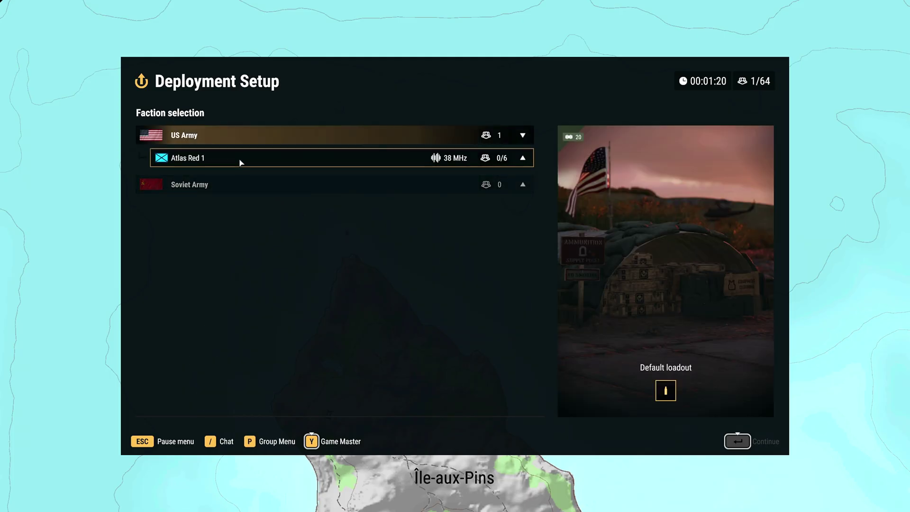
pyautogui.click(240, 161)
pyautogui.click(747, 442)
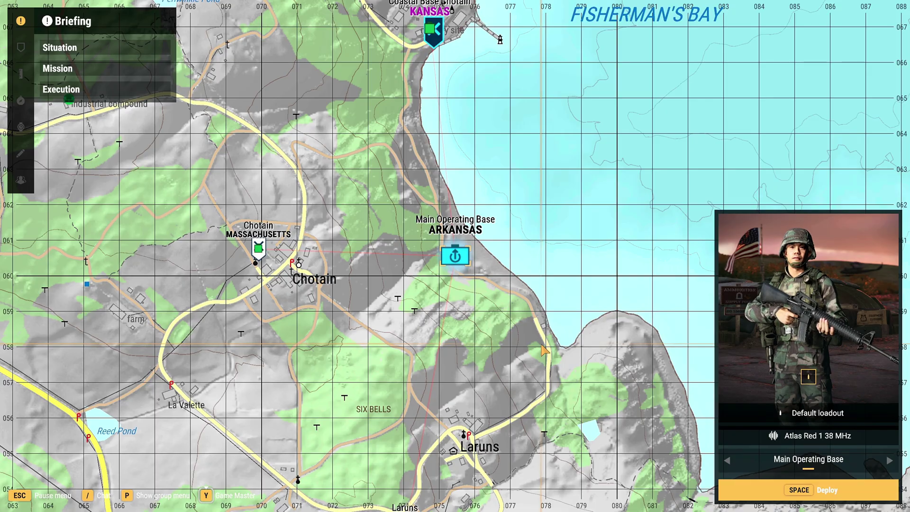
pyautogui.click(815, 489)
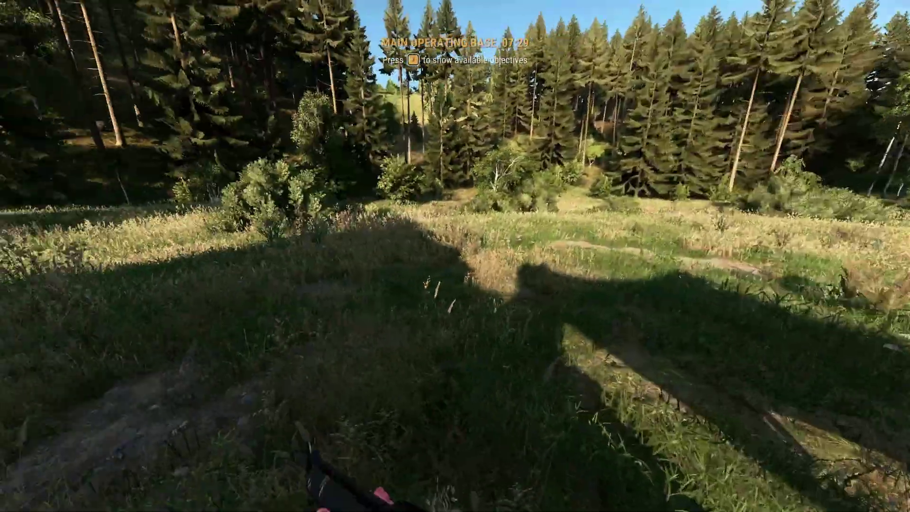
# Open the admin tools' Permanent Bans list and compare it with the bans line in the config
pyautogui.press('Escape')
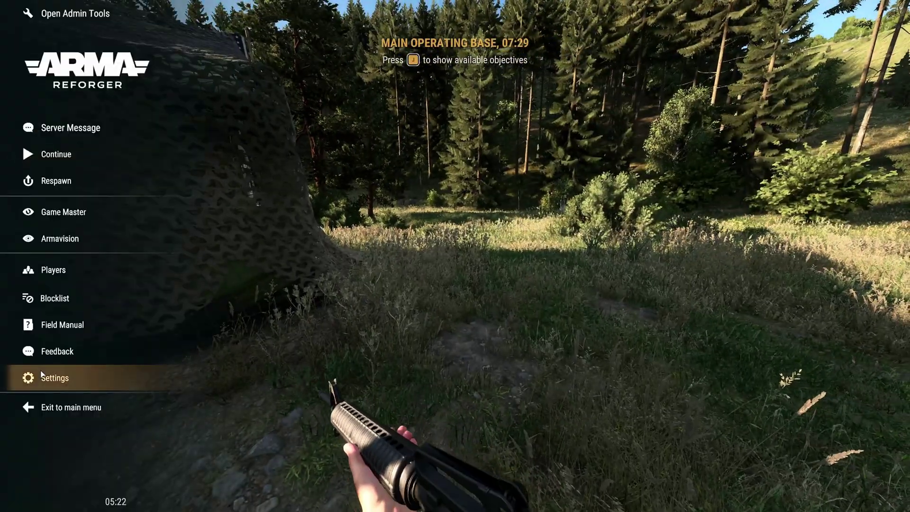
pyautogui.click(80, 15)
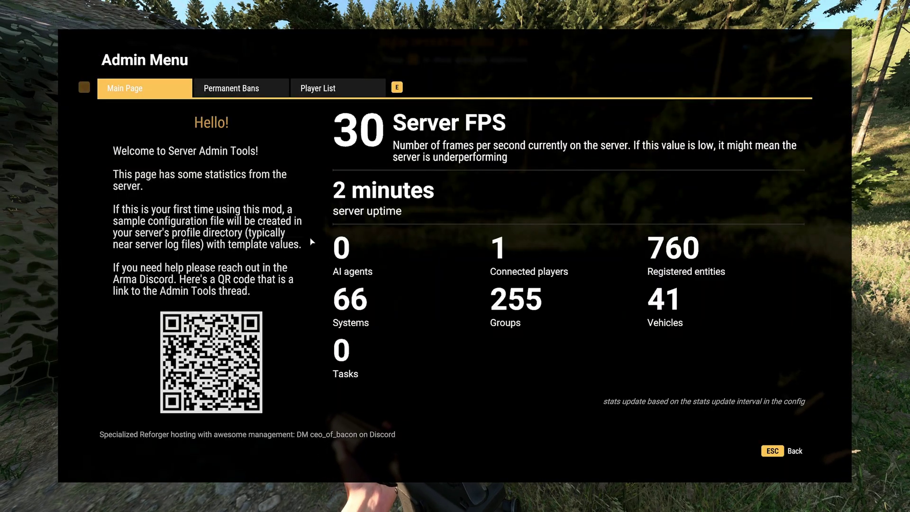
pyautogui.click(223, 88)
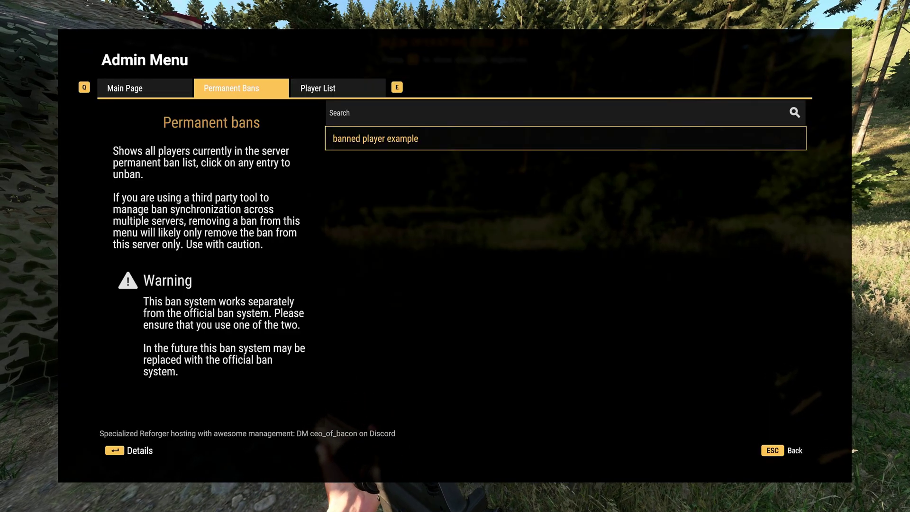
pyautogui.hotkey('alt', 'Tab')
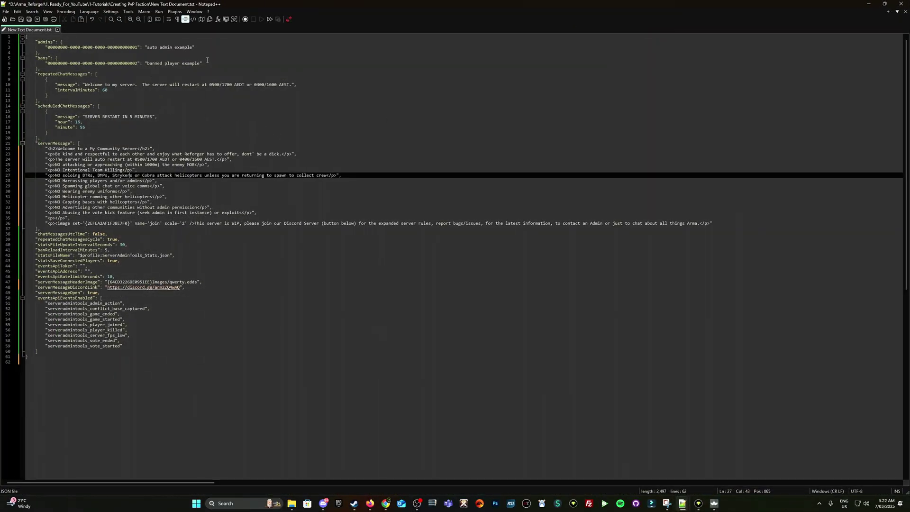
pyautogui.moveTo(207, 60); pyautogui.dragTo(29, 56)
pyautogui.hotkey('alt', 'Tab')
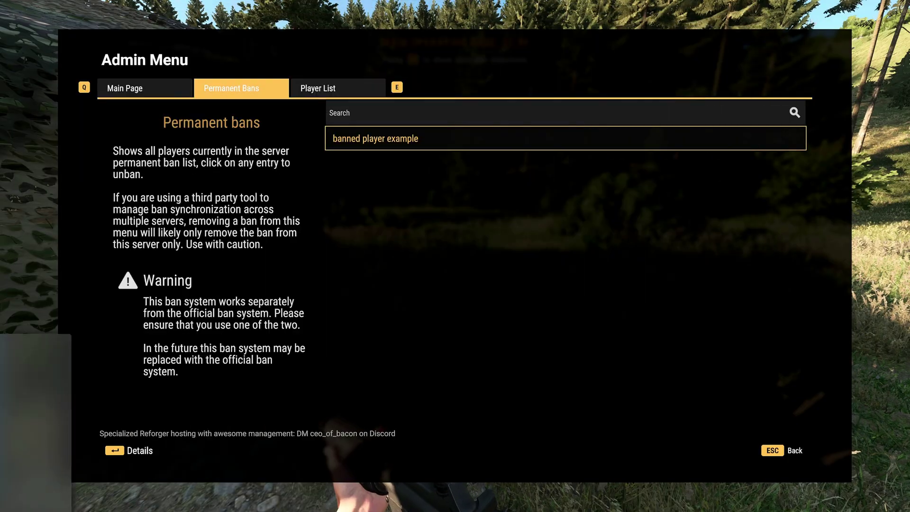
# View the player list and a player's available actions, then close the admin menu
pyautogui.click(348, 89)
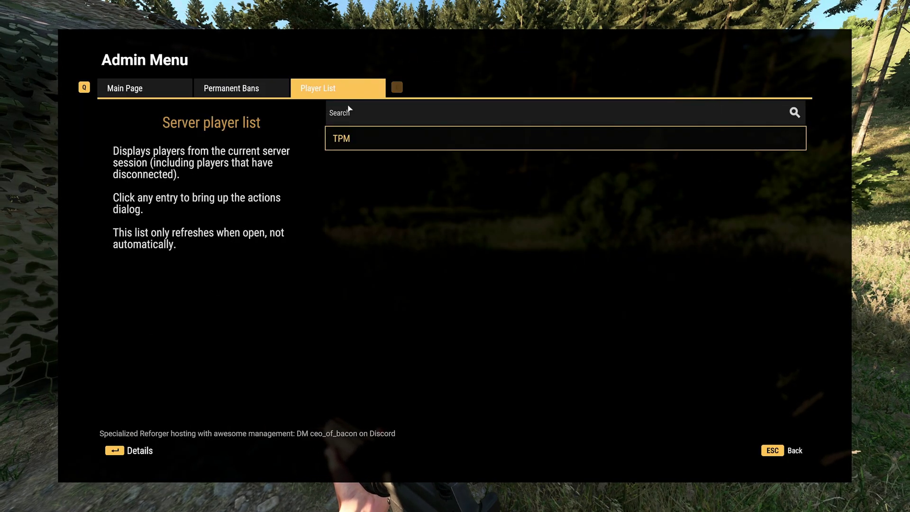
pyautogui.click(353, 140)
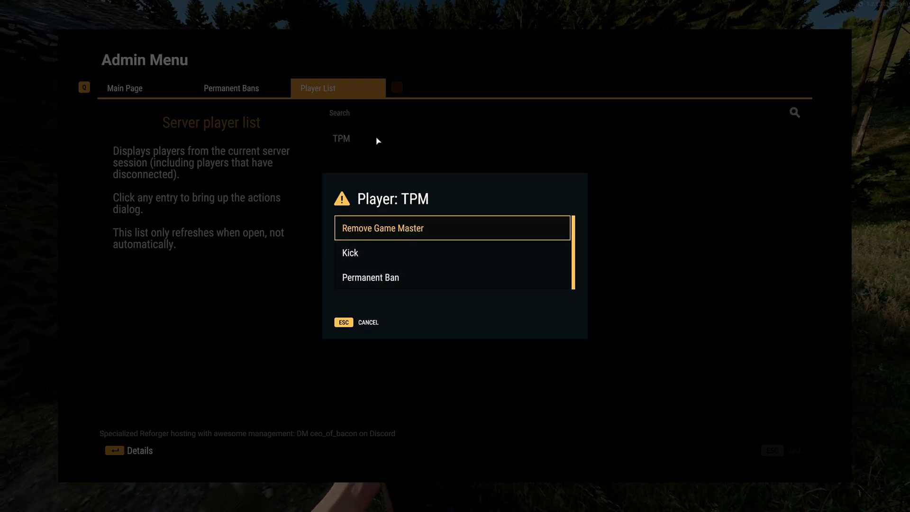
pyautogui.press('Escape')
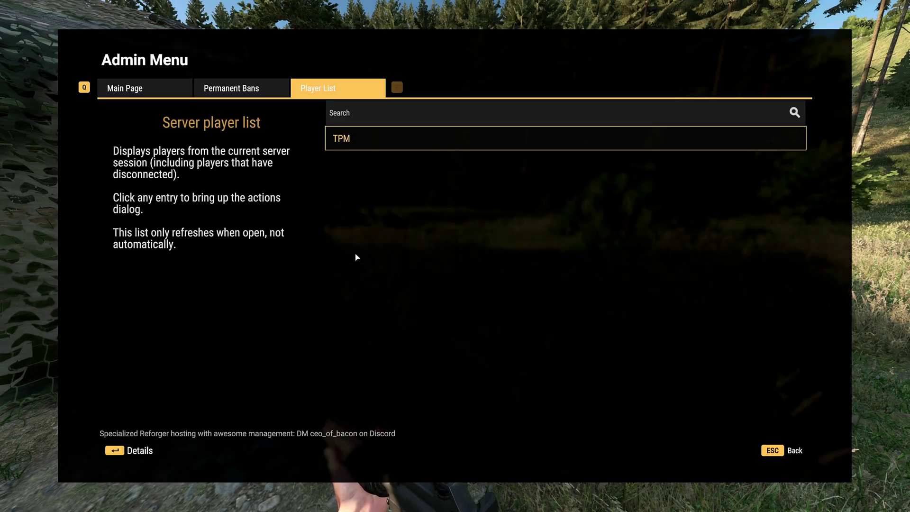
pyautogui.press('Escape')
pyautogui.press('Escape')
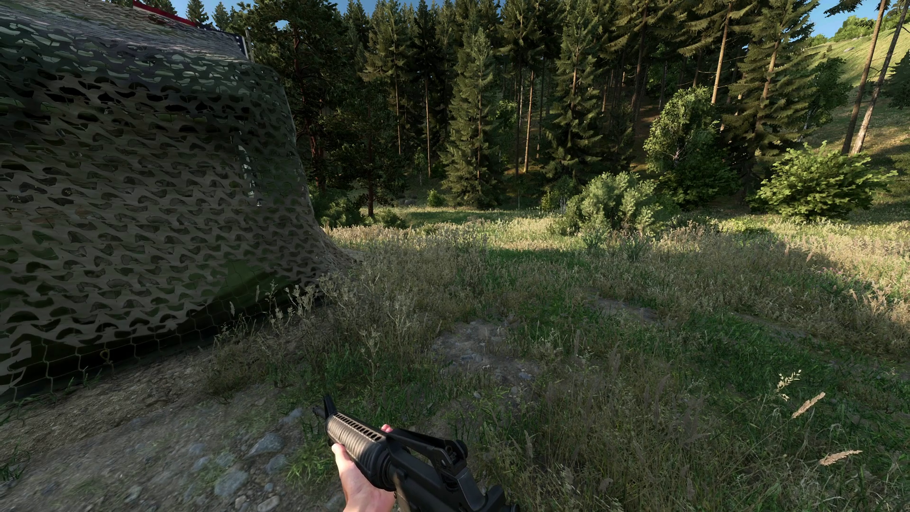